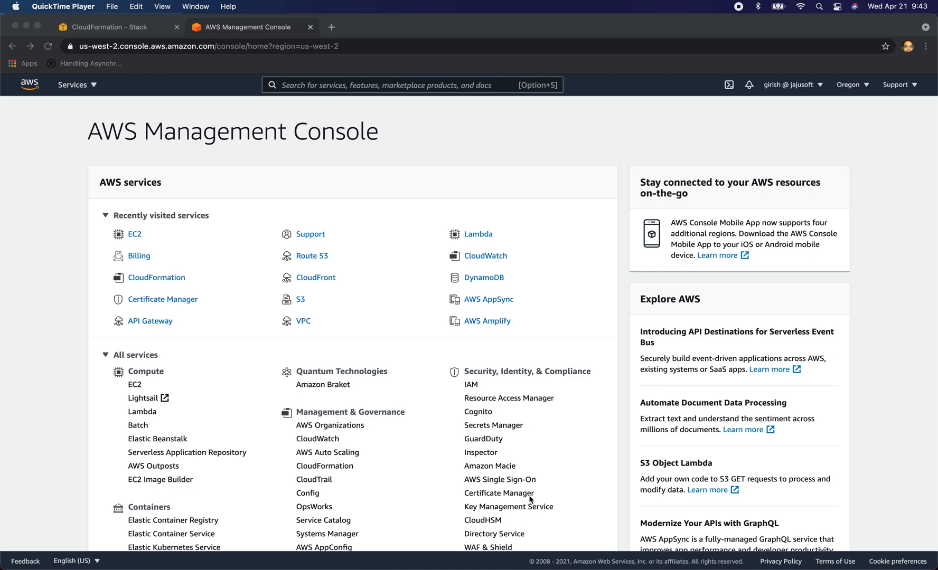
- Open the EC2 service and go to its list of key pairs
scroll(292, 334, "down", 2)
scroll(292, 334, "down", 1)
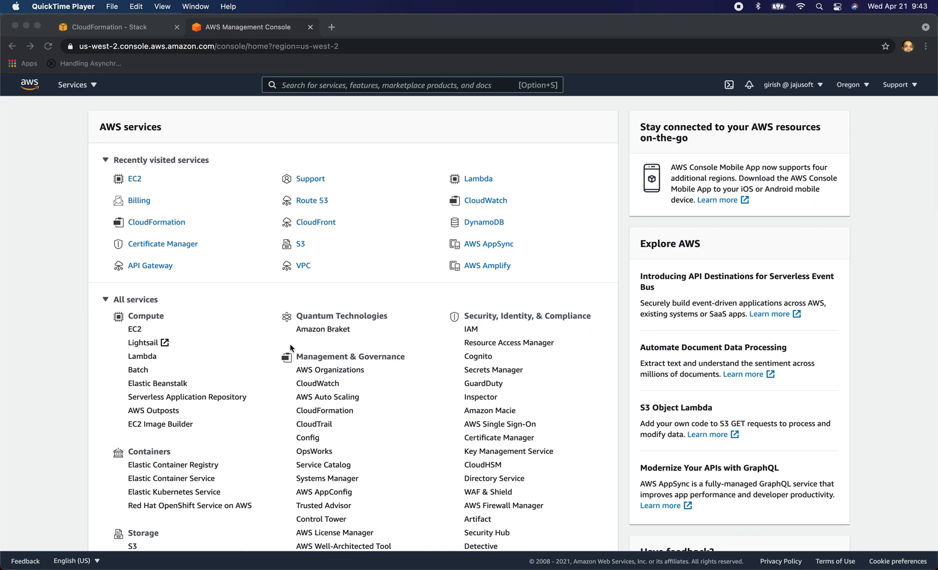
left_click(136, 182)
left_click(135, 182)
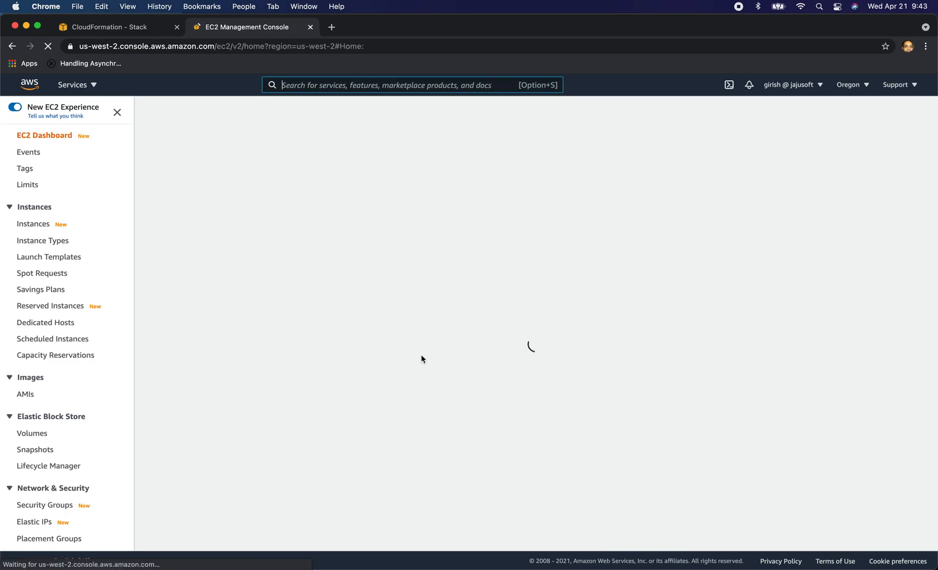
scroll(68, 440, "down", 5)
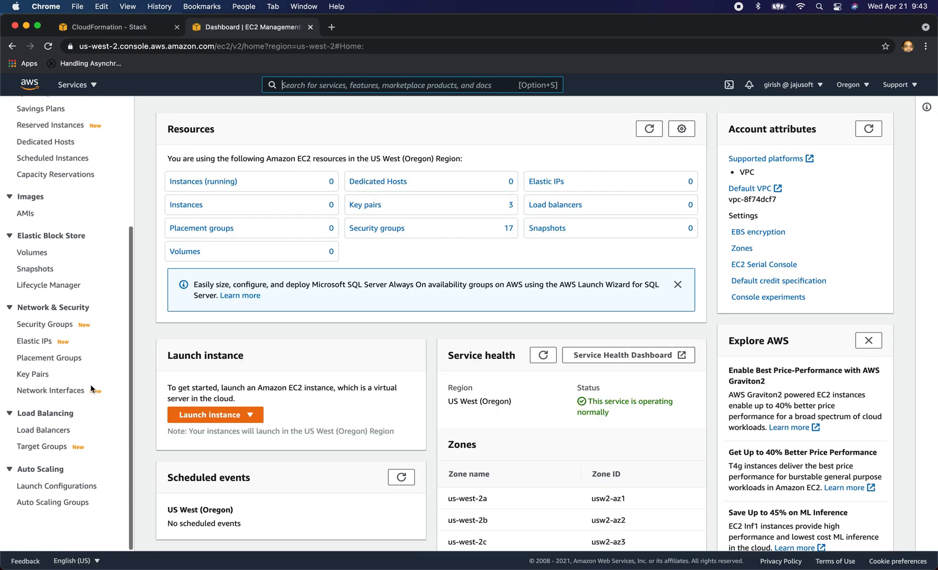
left_click(37, 376)
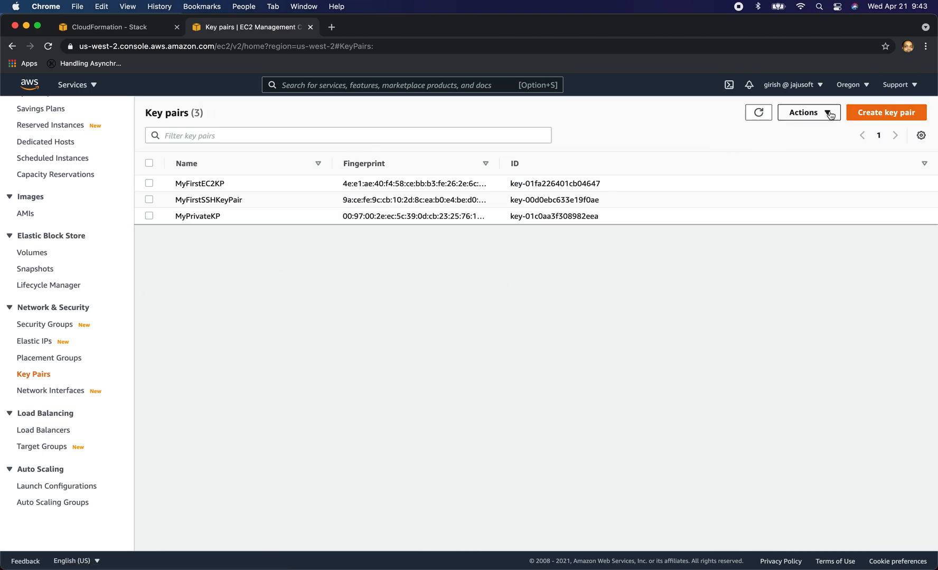
- Create a key pair named mycloudtutorials in pem format
left_click(898, 112)
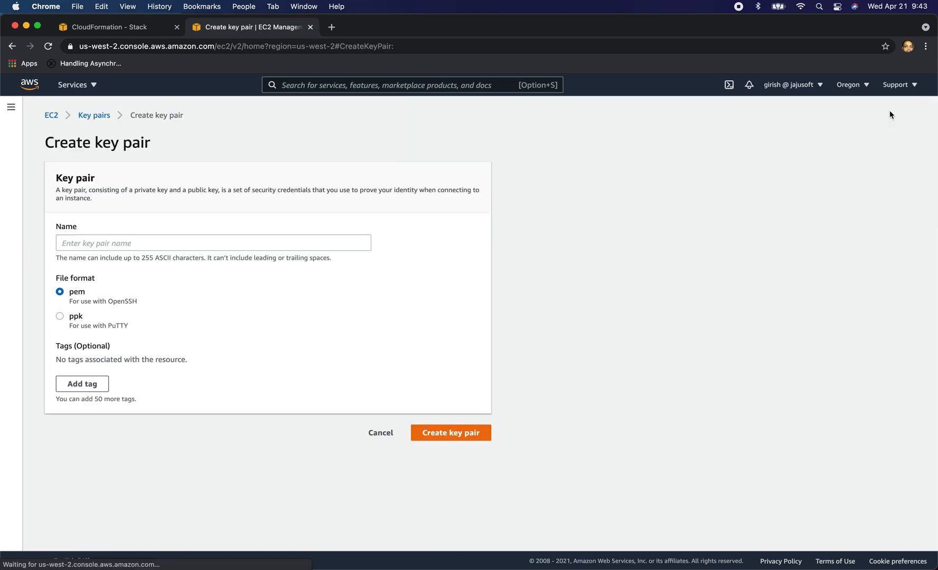
left_click(268, 242)
type("my")
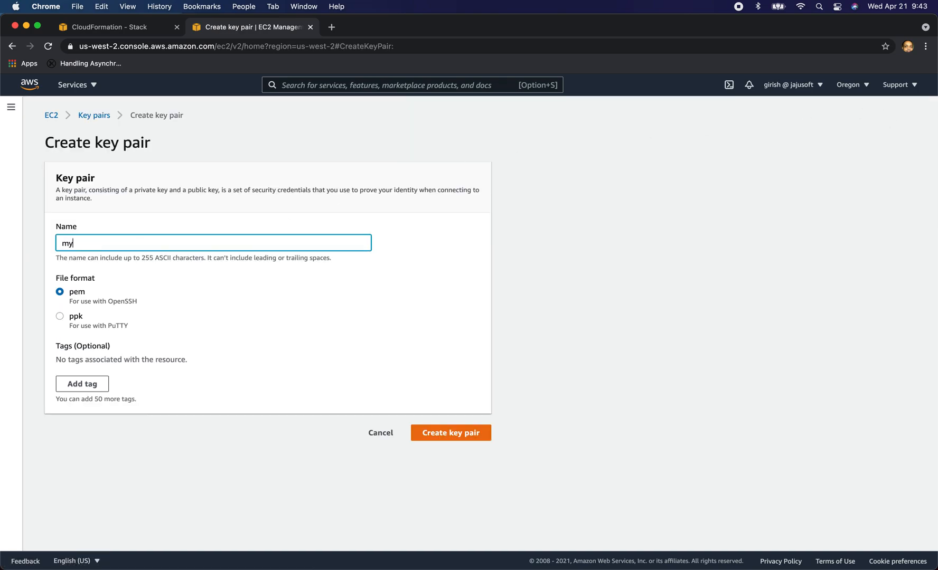
type("cloudtutorials")
left_click(459, 434)
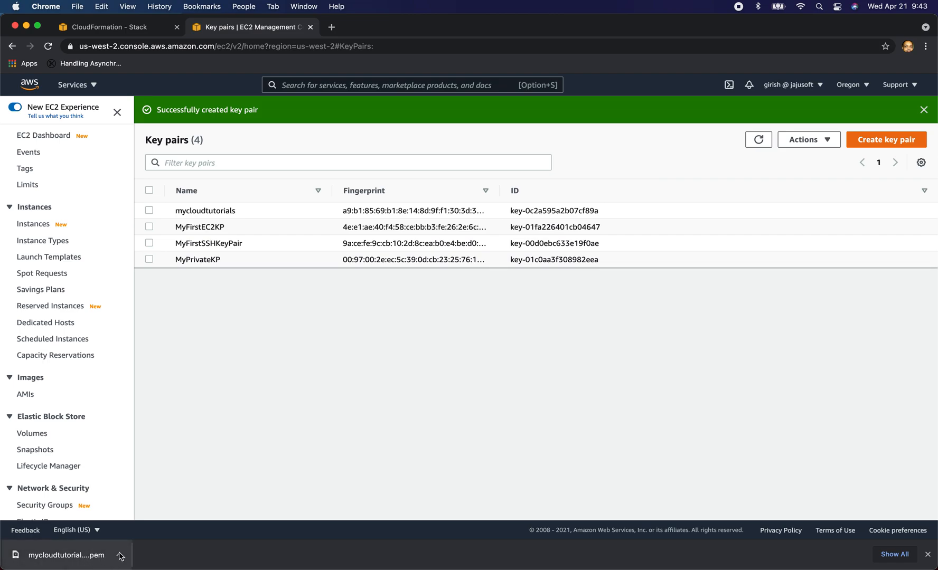
- Start the instance launch wizard from the EC2 dashboard
left_click(43, 136)
scroll(249, 373, "down", 2)
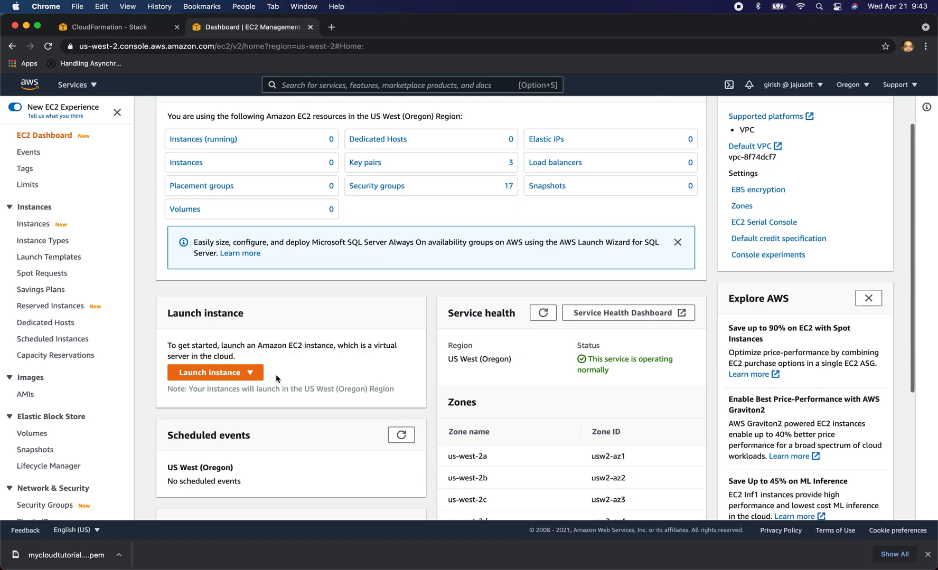
left_click(251, 368)
left_click(227, 390)
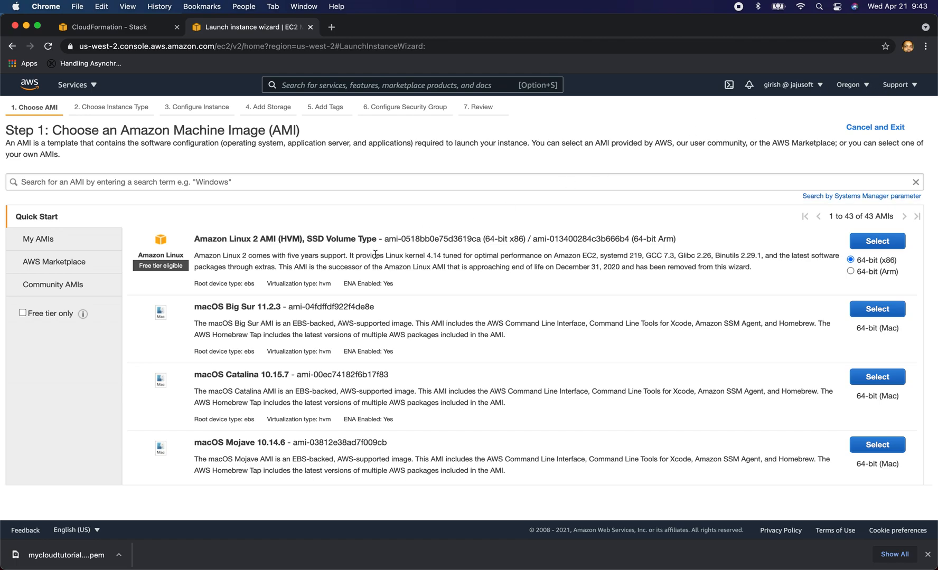
- Select the 64-bit (x86) Amazon Linux 2 AMI (HVM), SSD Volume Type, and proceed to review with the t2.micro instance type
left_click_drag(384, 241, 481, 240)
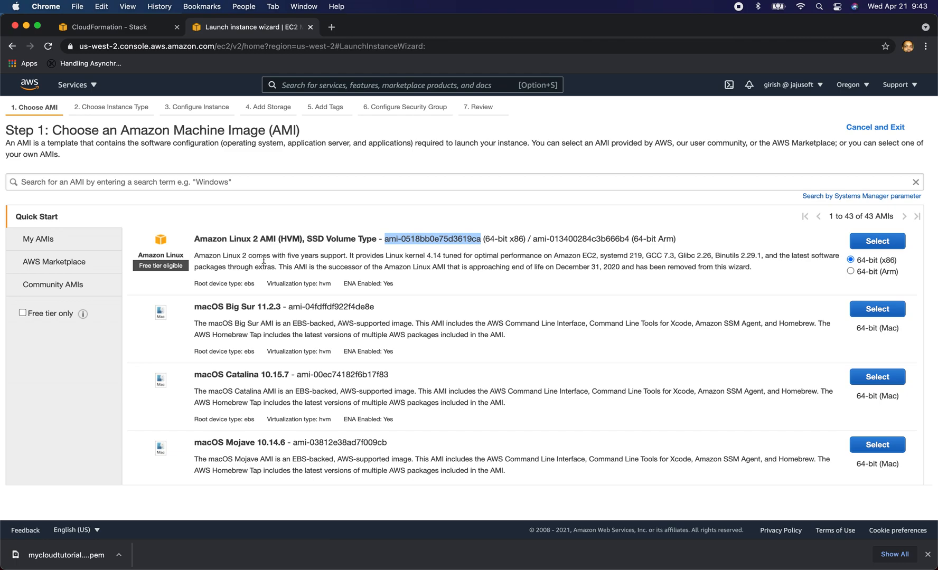
left_click(411, 255)
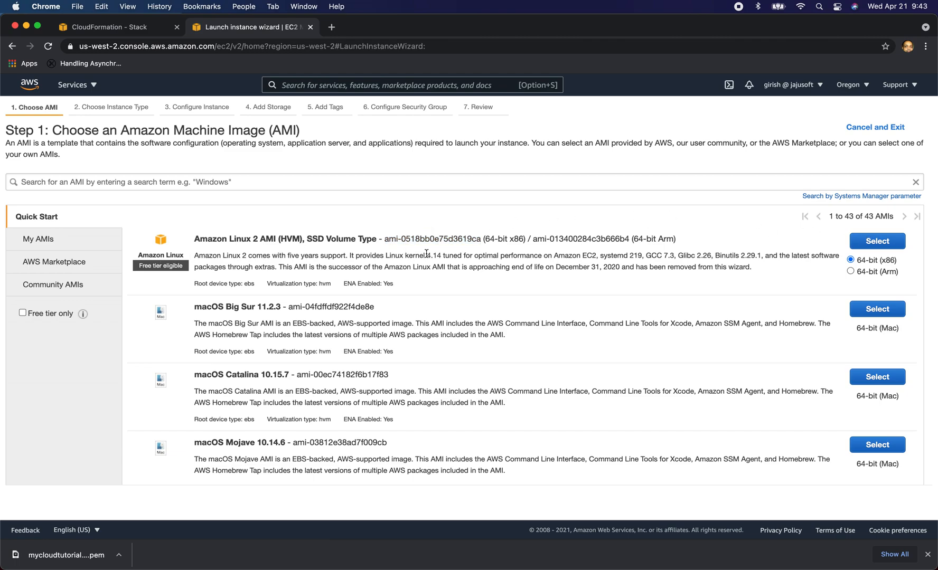
left_click_drag(384, 238, 481, 239)
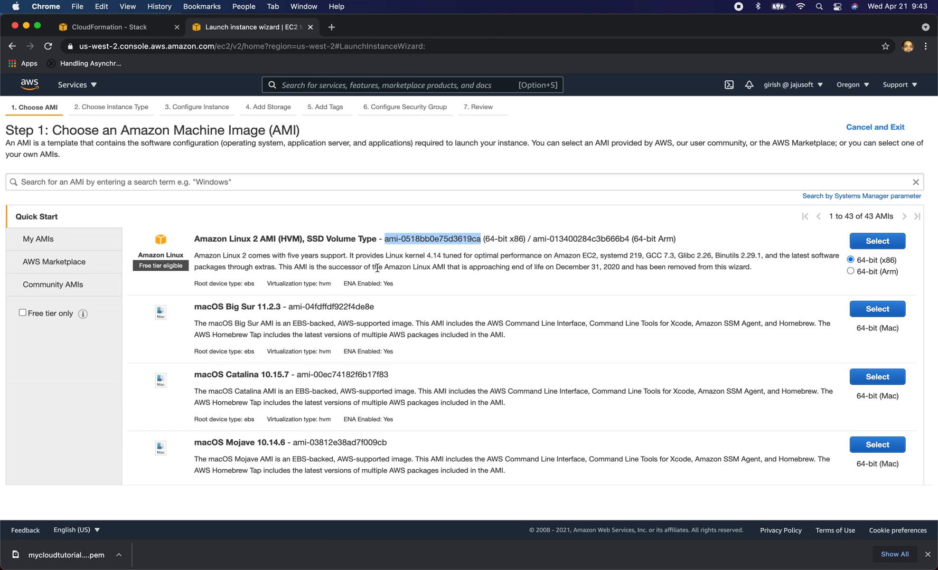
left_click(871, 246)
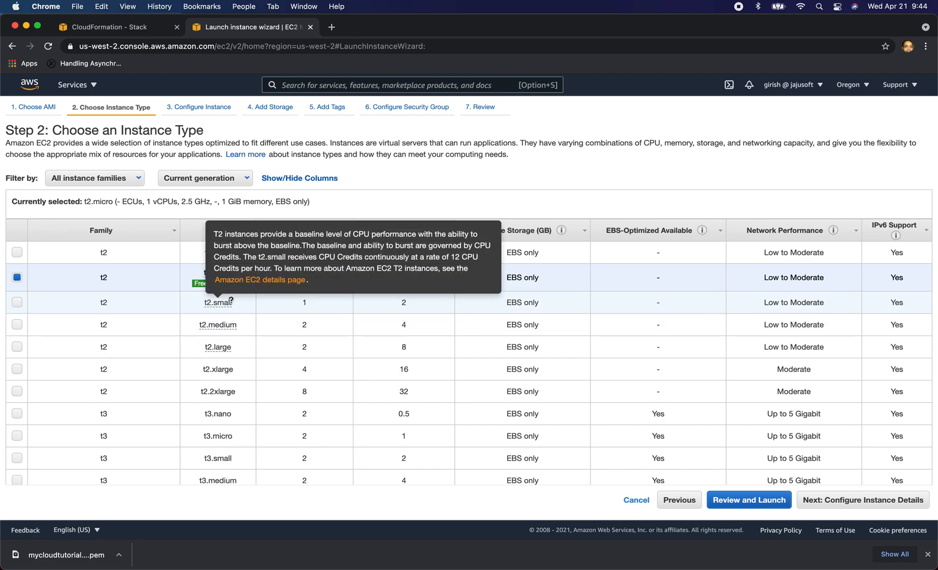
left_click(757, 504)
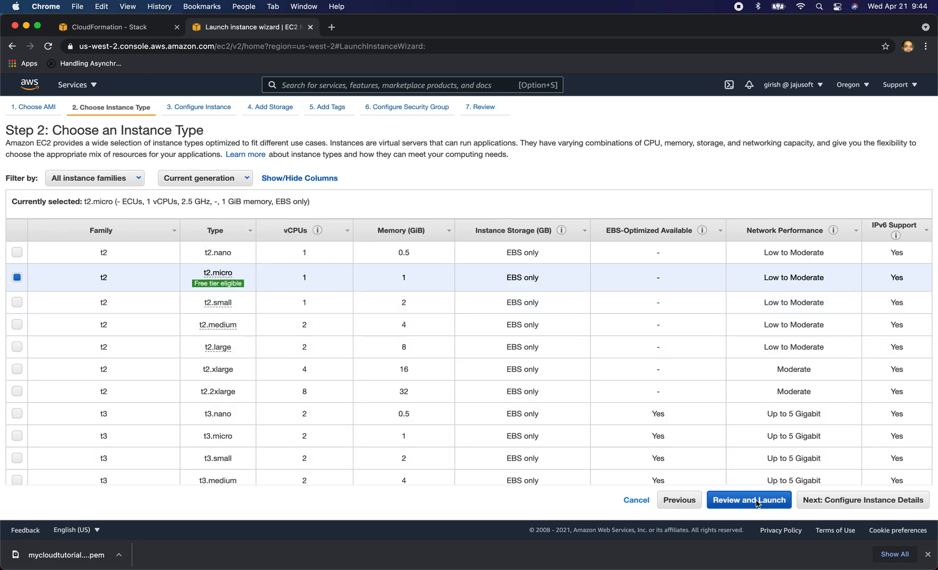
- Add HTTP and HTTPS rules to the new security group alongside SSH and return to the launch review
scroll(253, 393, "down", 3)
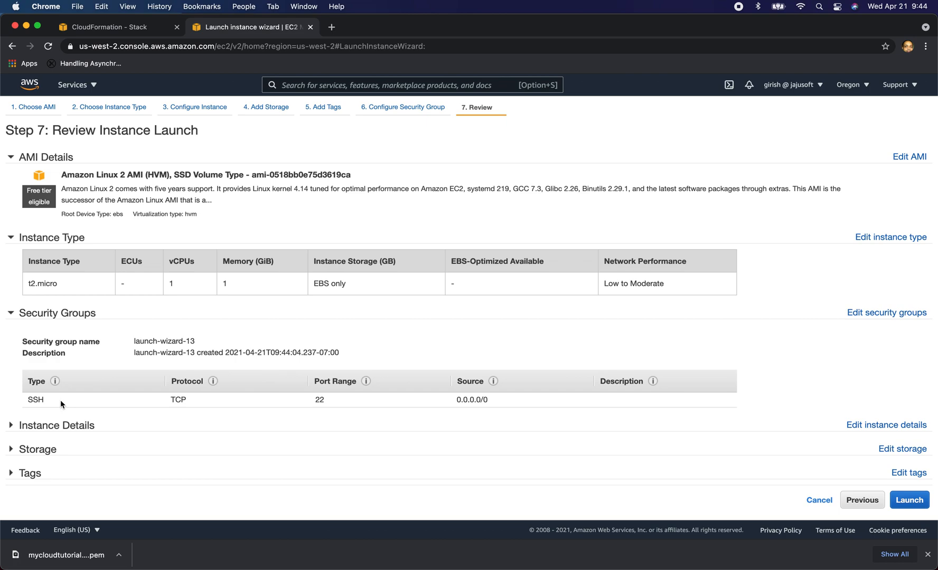
left_click(887, 313)
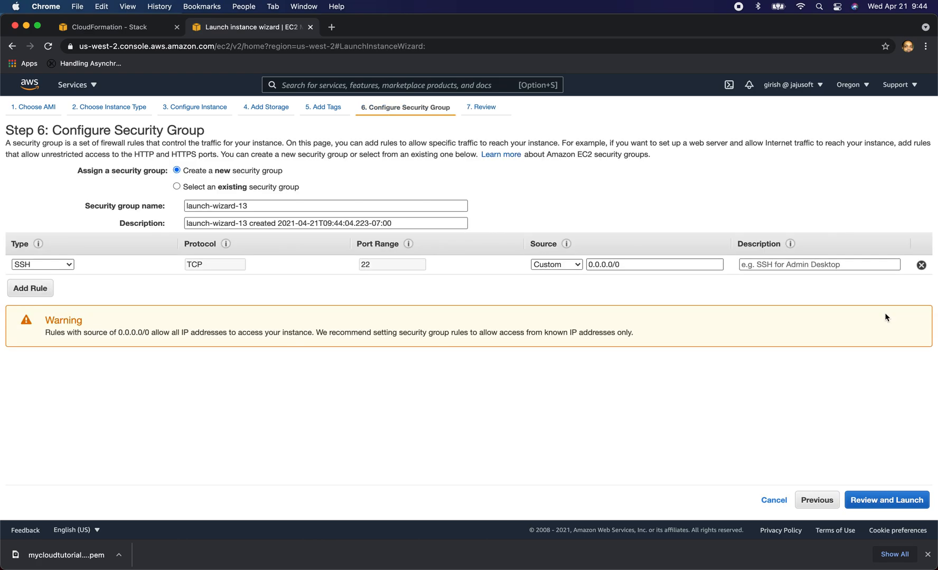
left_click(46, 289)
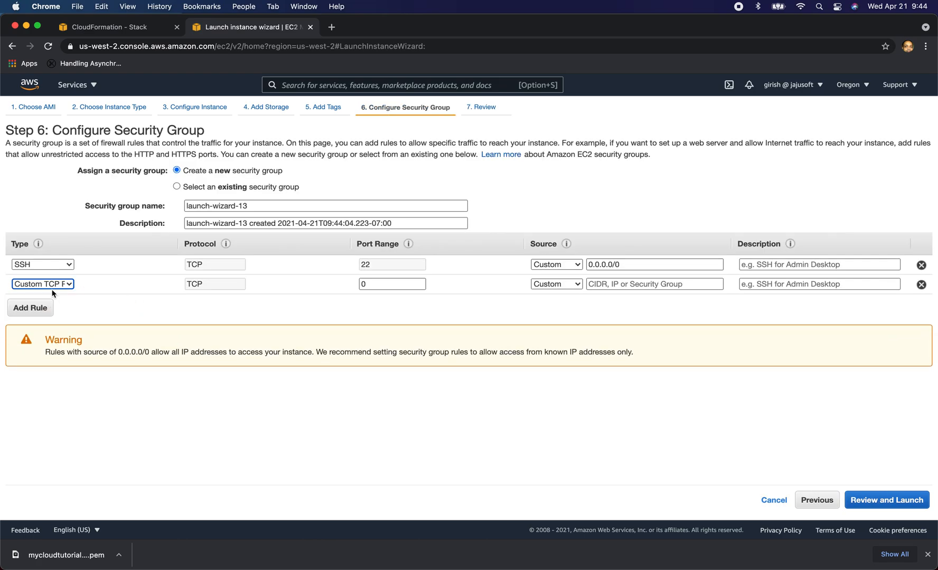
left_click(53, 285)
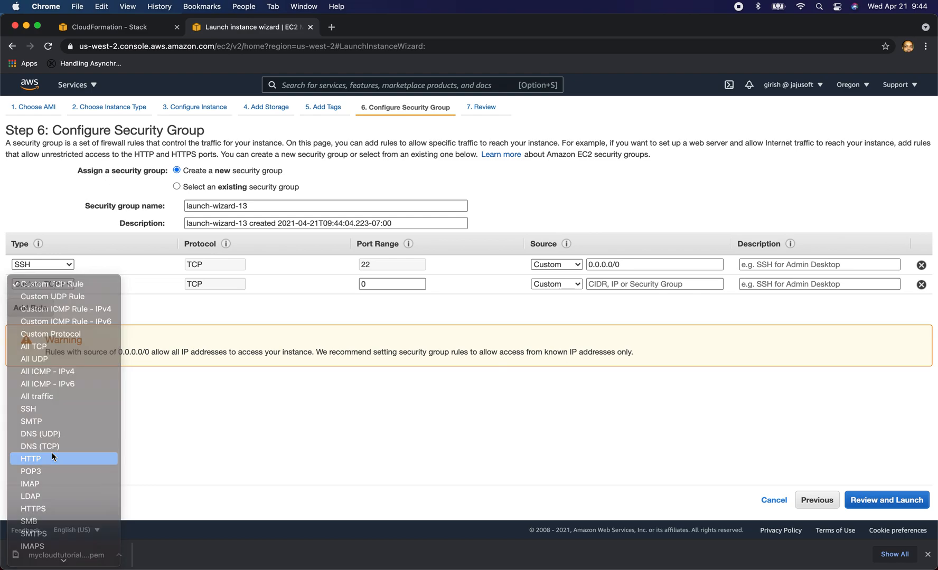
left_click(52, 454)
left_click(21, 312)
left_click(43, 303)
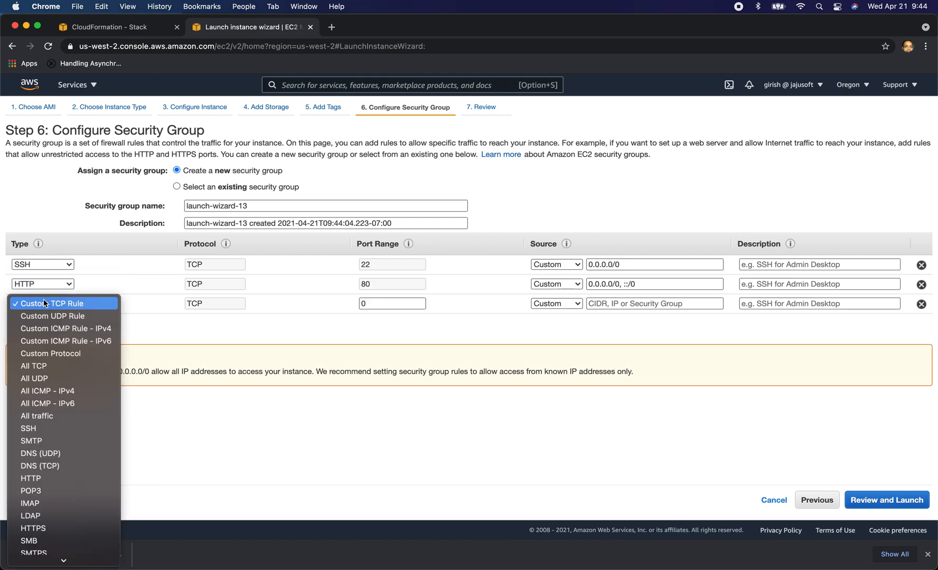
left_click(24, 527)
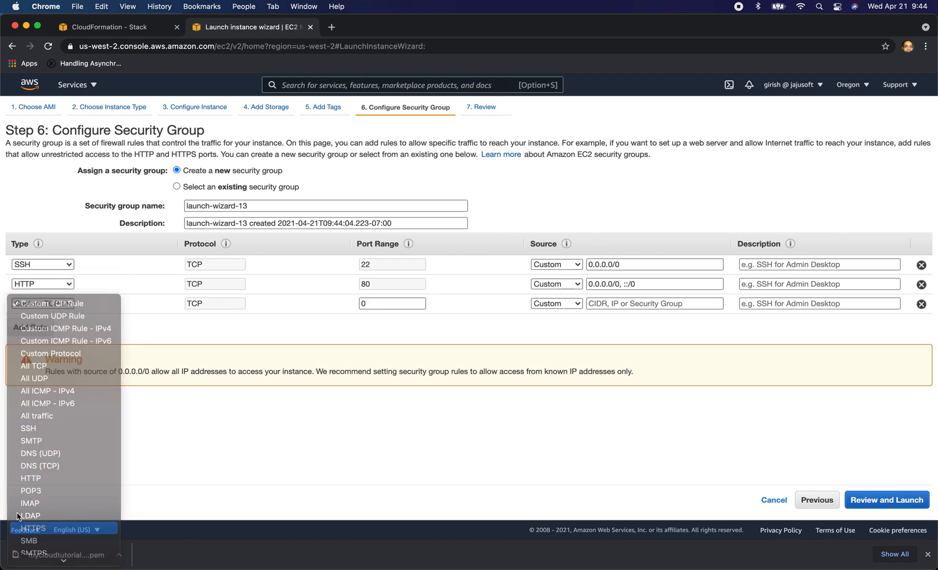
left_click(859, 497)
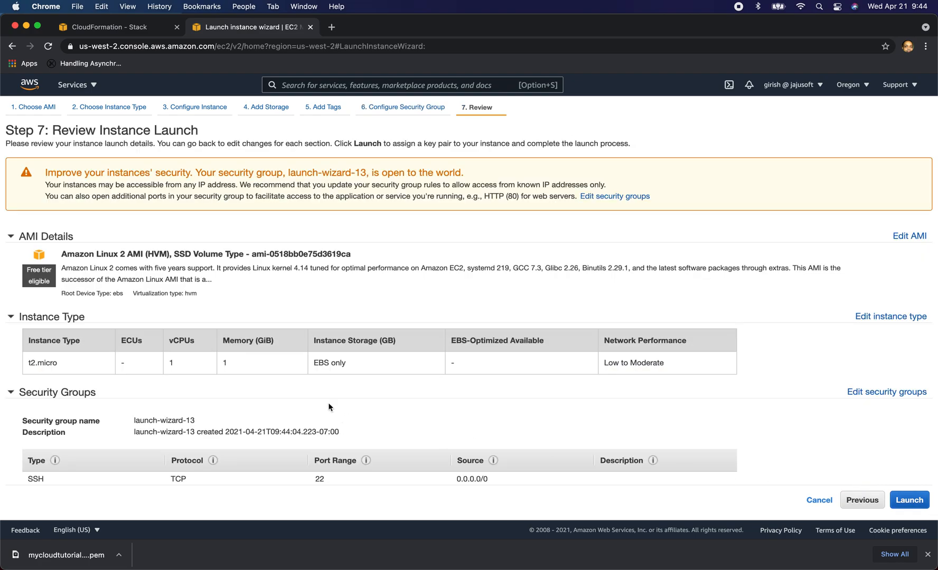
- Launch the instance with the existing mycloudtutorials key pair, acknowledging access to its private key file
scroll(326, 380, "down", 5)
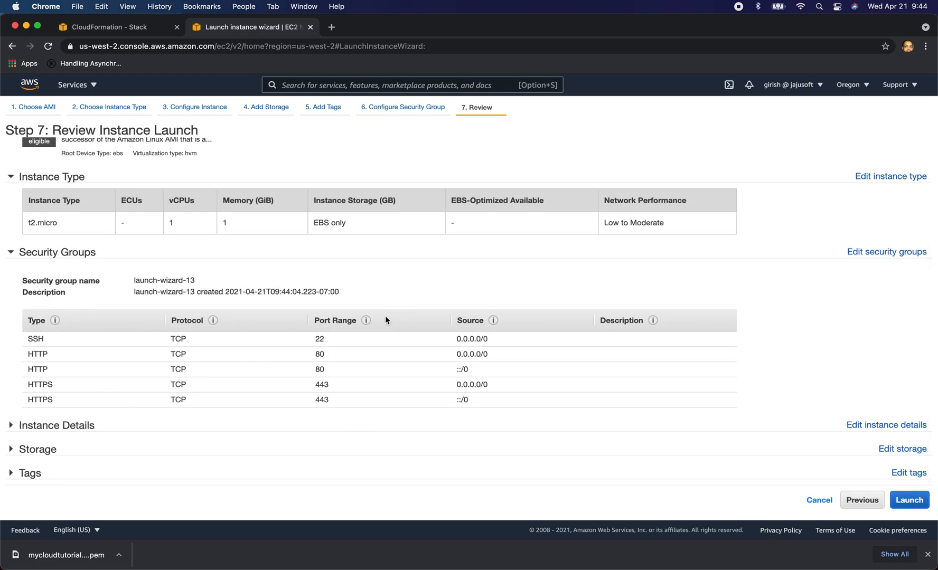
left_click(909, 501)
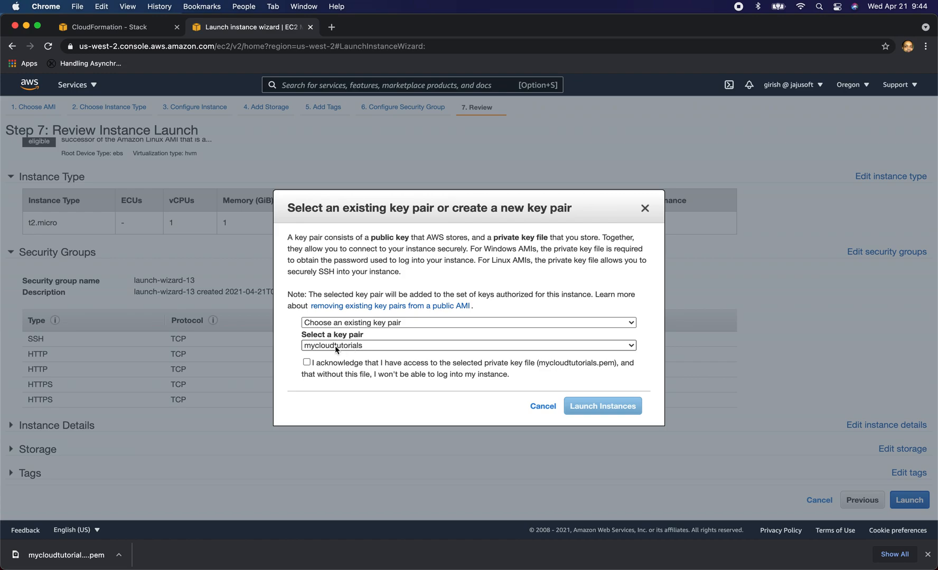
left_click(331, 366)
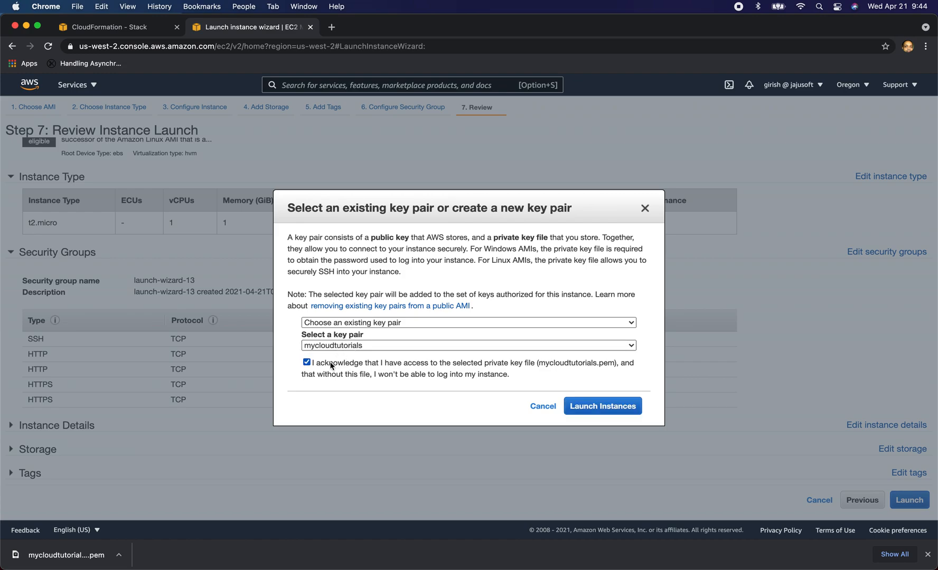
left_click(606, 409)
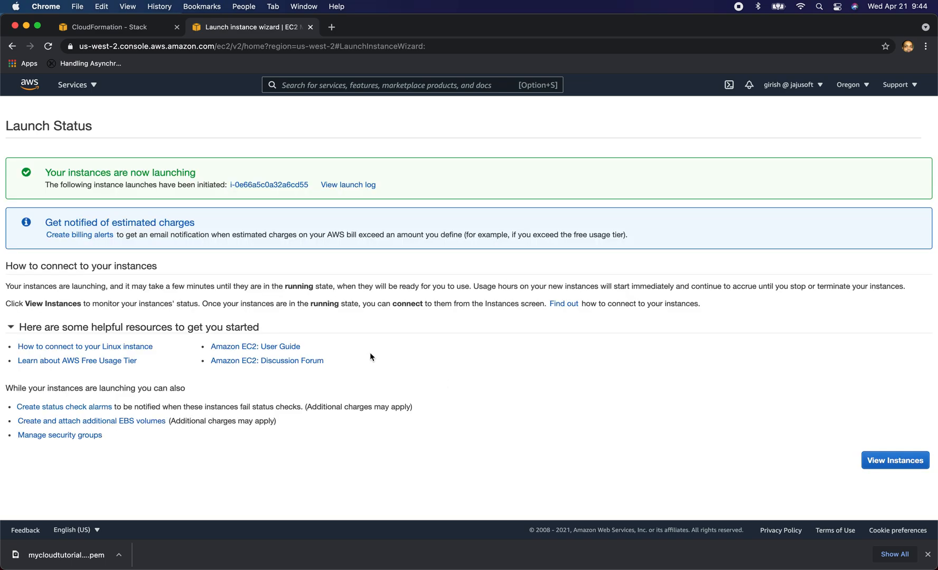
- Open the details page of the running t2.micro instance from the instance list
left_click(346, 186)
left_click(270, 186)
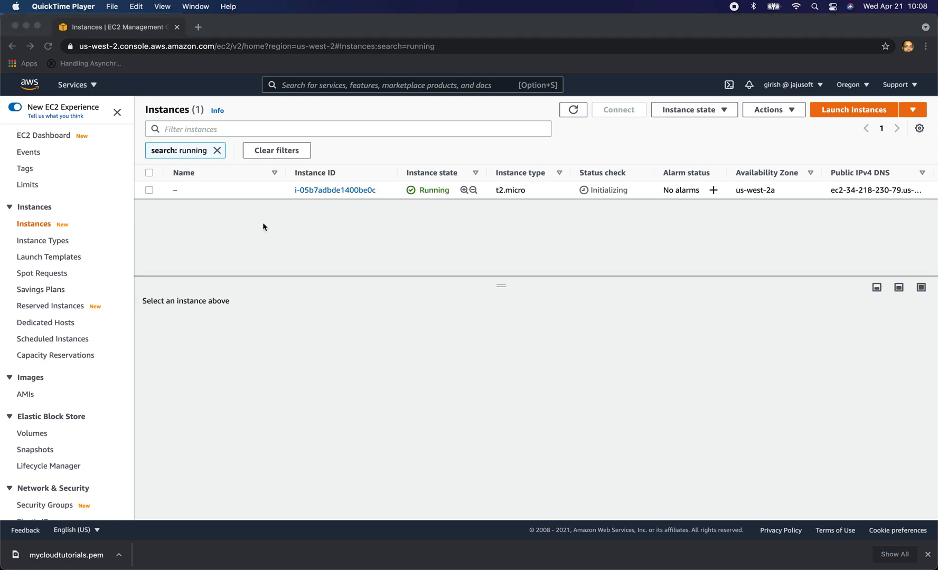
left_click(309, 192)
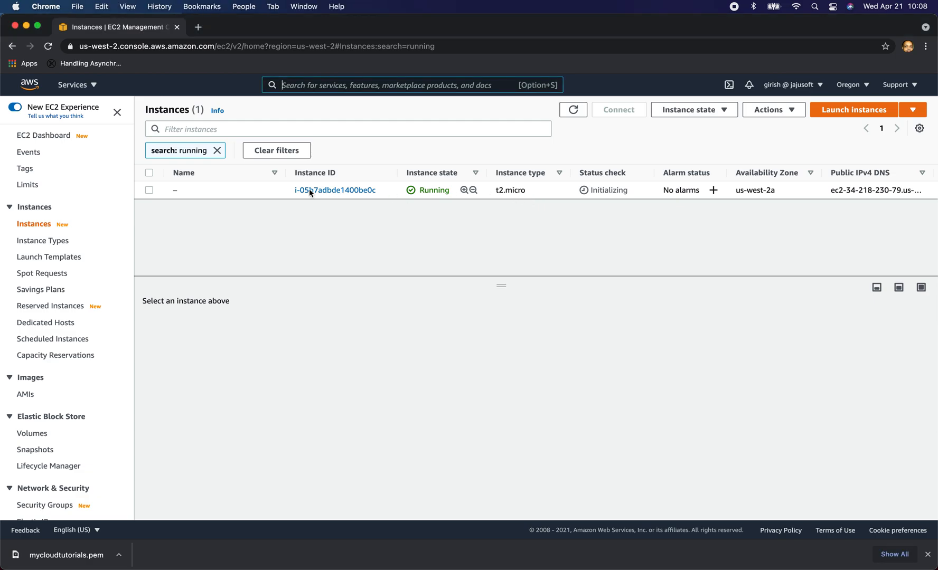
left_click(316, 190)
- Examine the instance's AMI, key pair name and the inbound rules of its security group
scroll(341, 348, "down", 5)
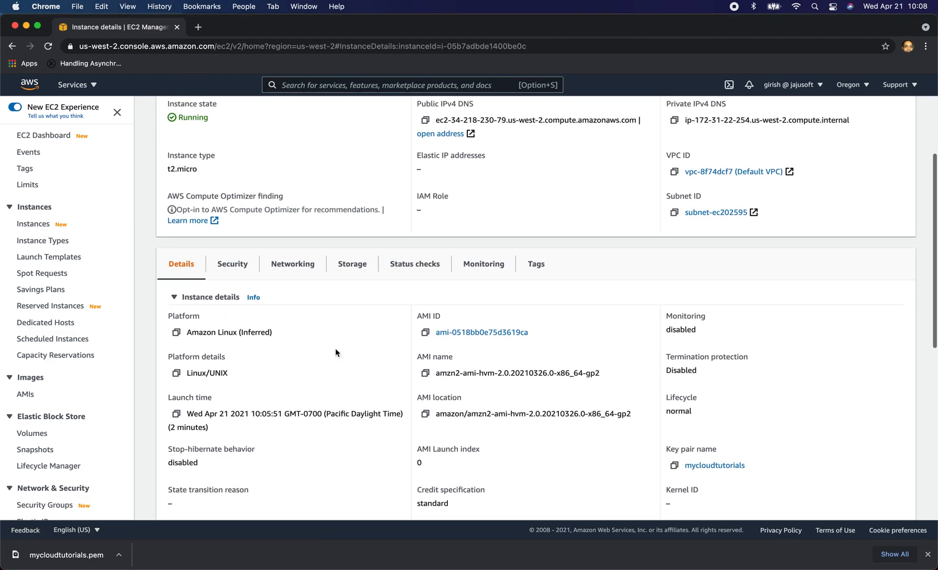
scroll(335, 353, "down", 1)
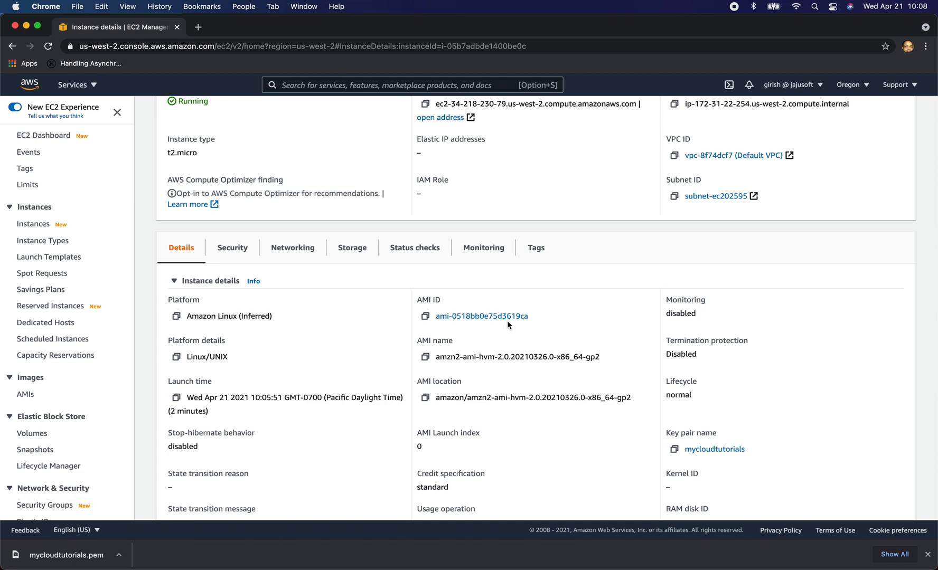
scroll(507, 320, "down", 3)
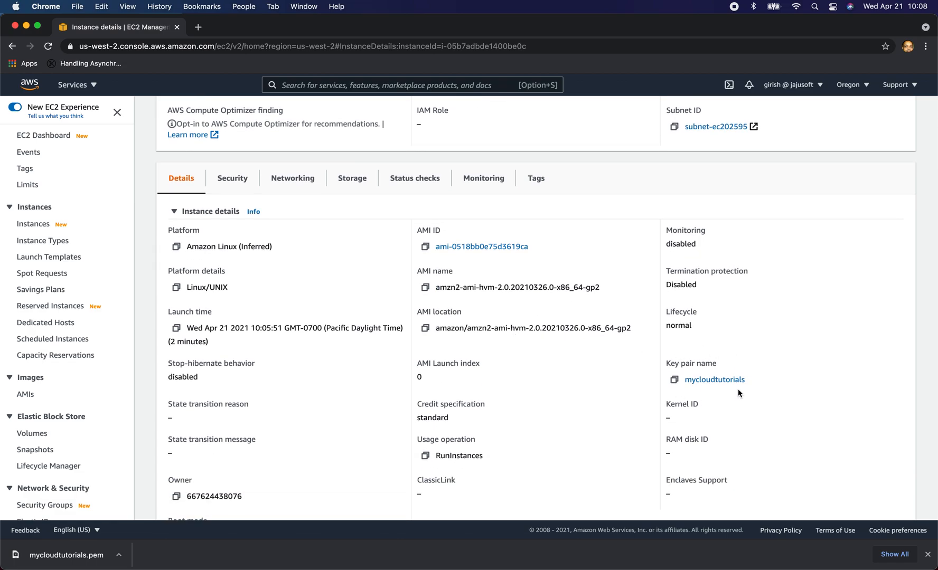
scroll(699, 388, "up", 3)
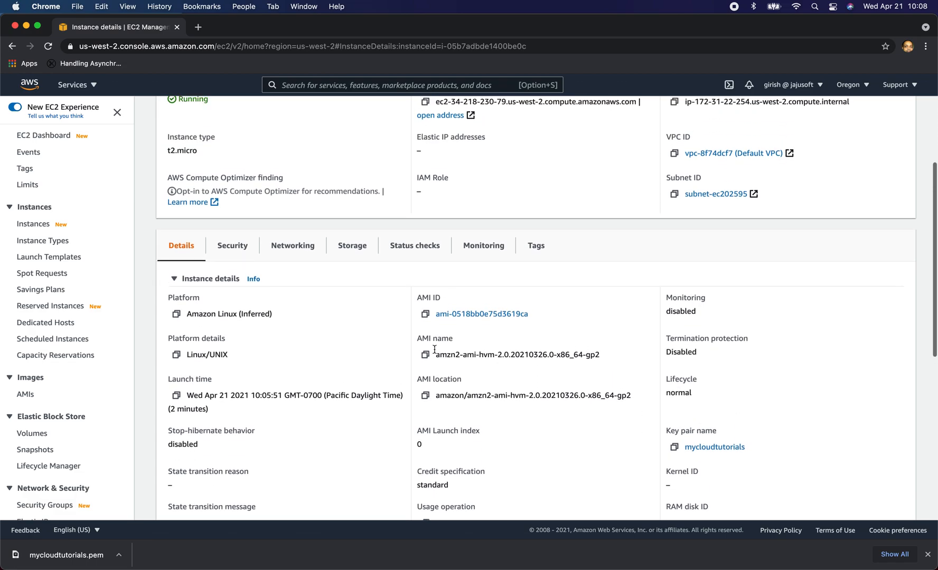
left_click(233, 246)
scroll(156, 294, "down", 4)
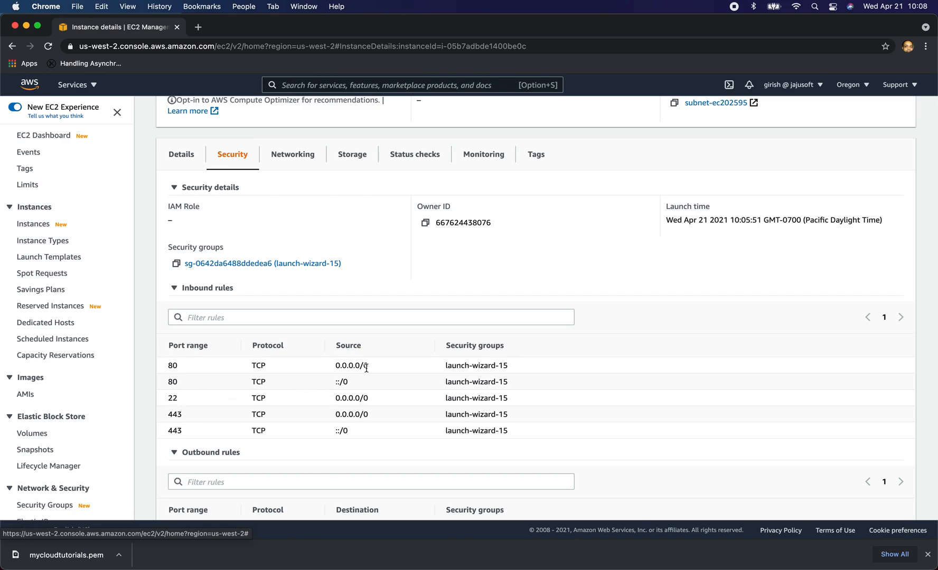
scroll(277, 343, "up", 5)
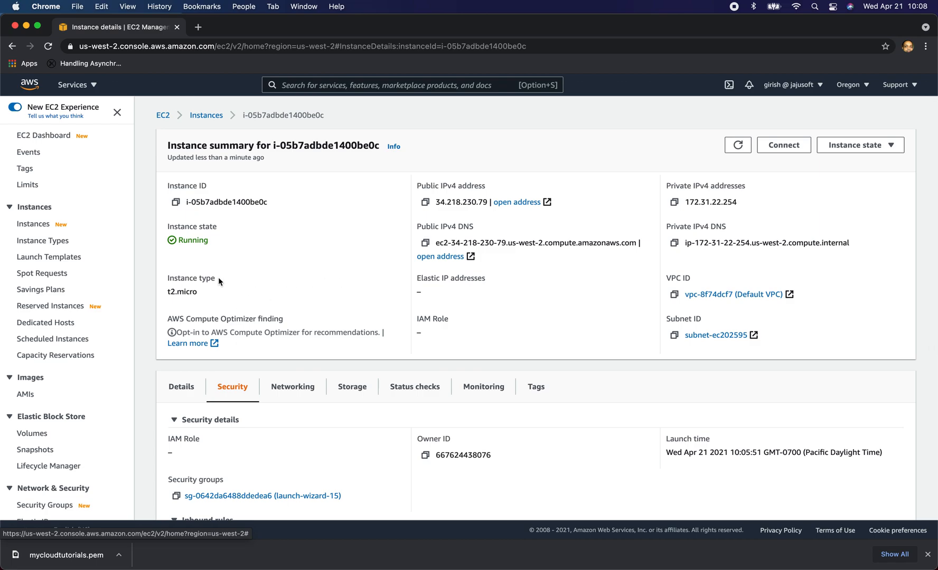
- Copy the instance's public IPv4 address, switch to Terminal and run chmod 0400 mycloudtutorials.pem in the Downloads folder
left_click(426, 203)
key("super+Tab")
key("super+Tab")
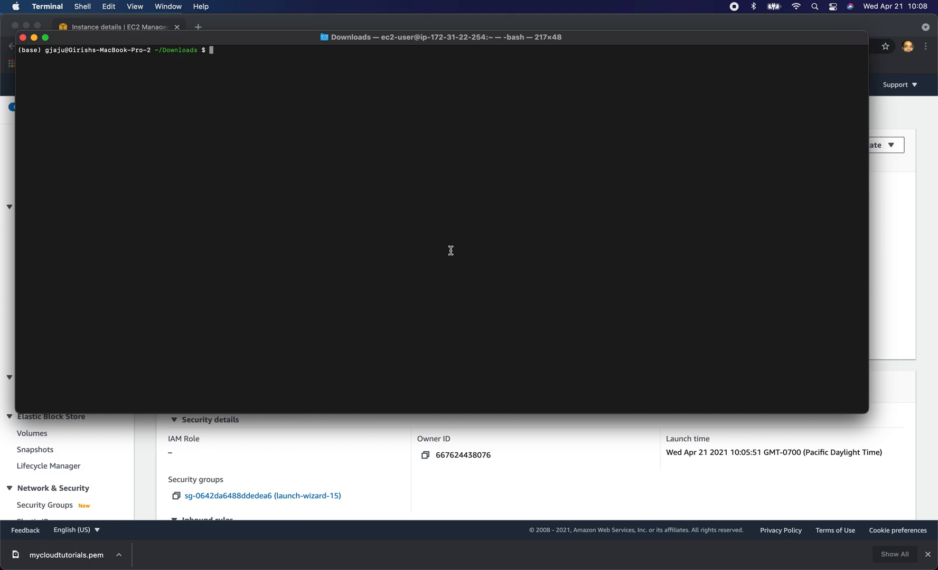
type("chmod 0400 mycloudtutorials.pem")
key("Return")
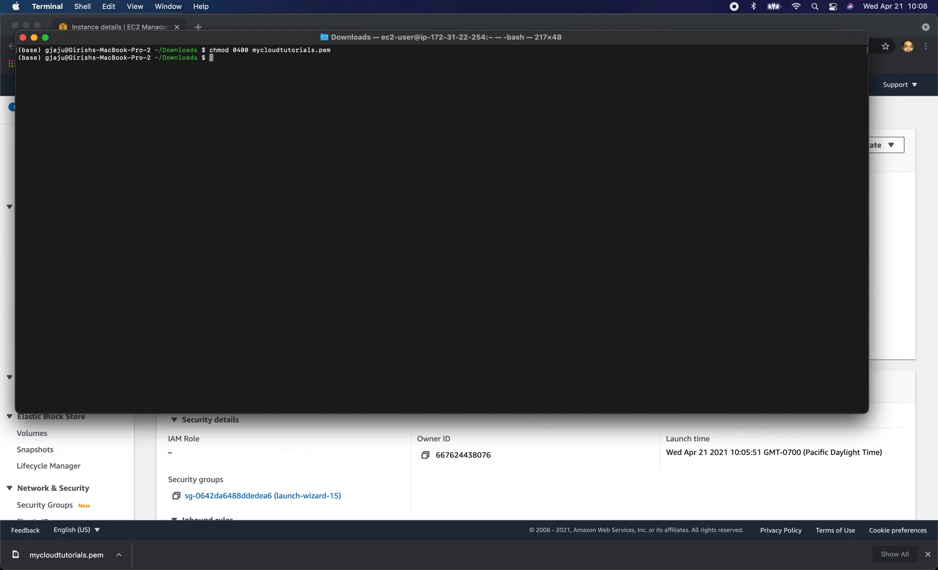
- Connect to the instance over SSH as ec2-user at the copied public IP address, using the mycloudtutorials.pem key
type("ssh -i my")
key("Tab")
type(".")
key("Tab")
type("ec2-us")
key("super+v")
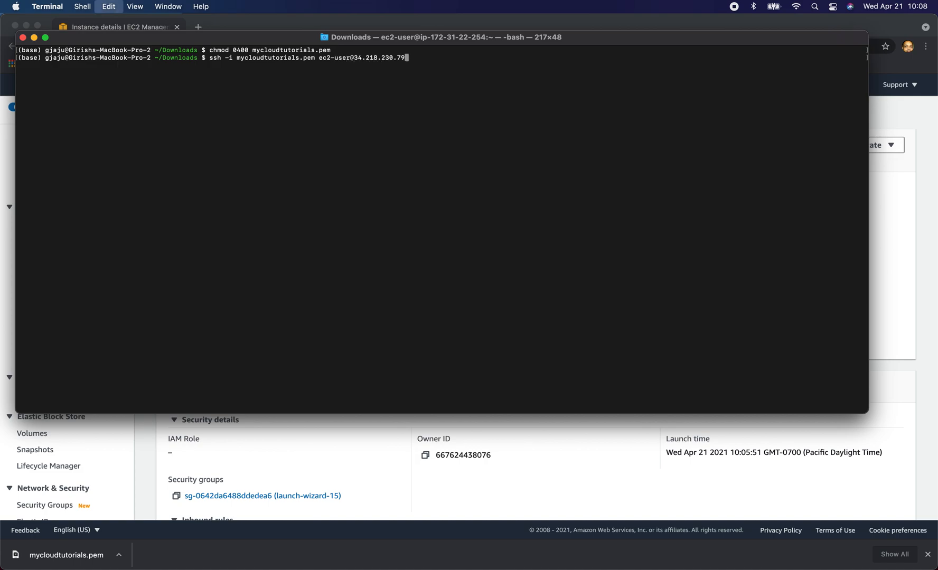
key("Return")
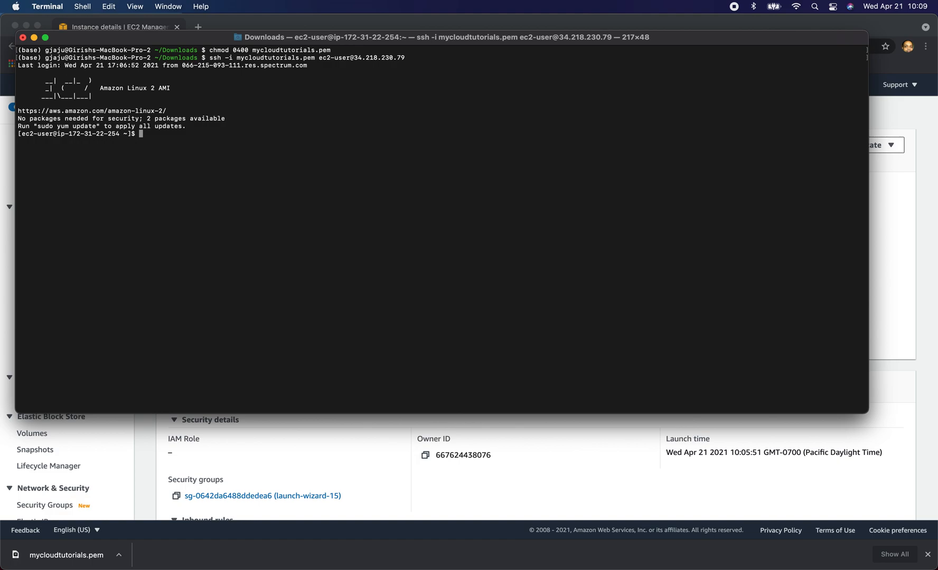
- Become root with sudo su and update all packages on the instance with yum update -y
type("sudo su")
key("Return")
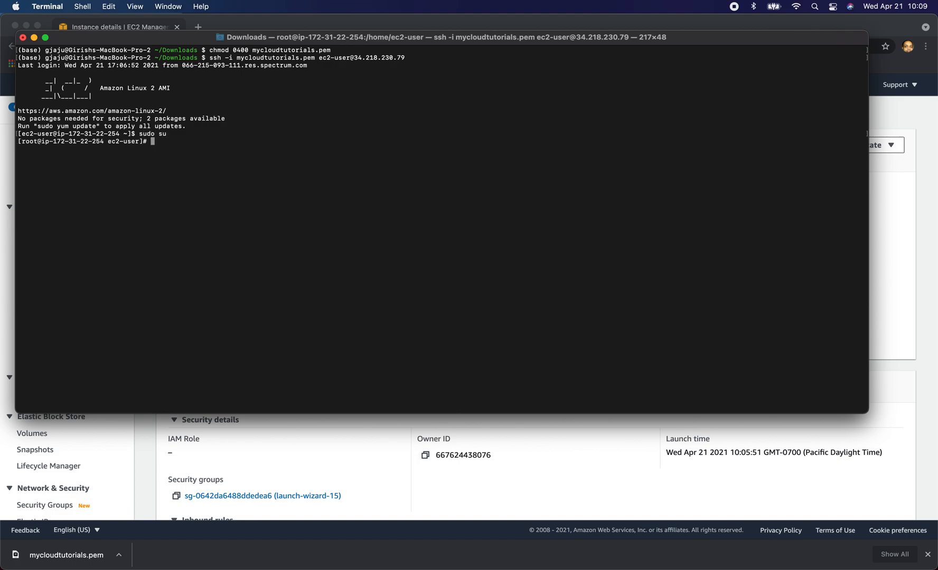
type("yum update -y")
key("Return")
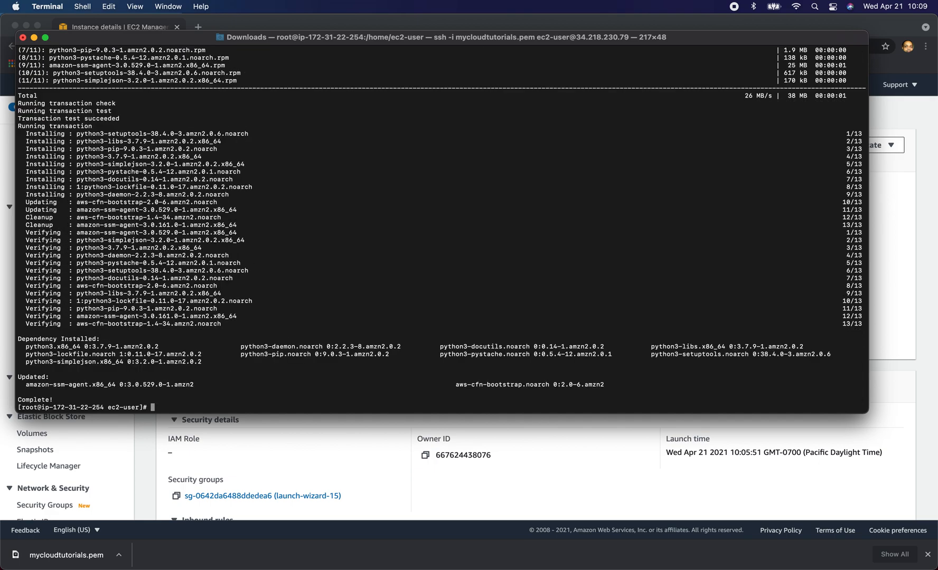
- Install the Apache package with yum install httpd.x86_64 -y and start httpd.service with systemctl
type("yum install httpd.x86_64 -y")
key("Return")
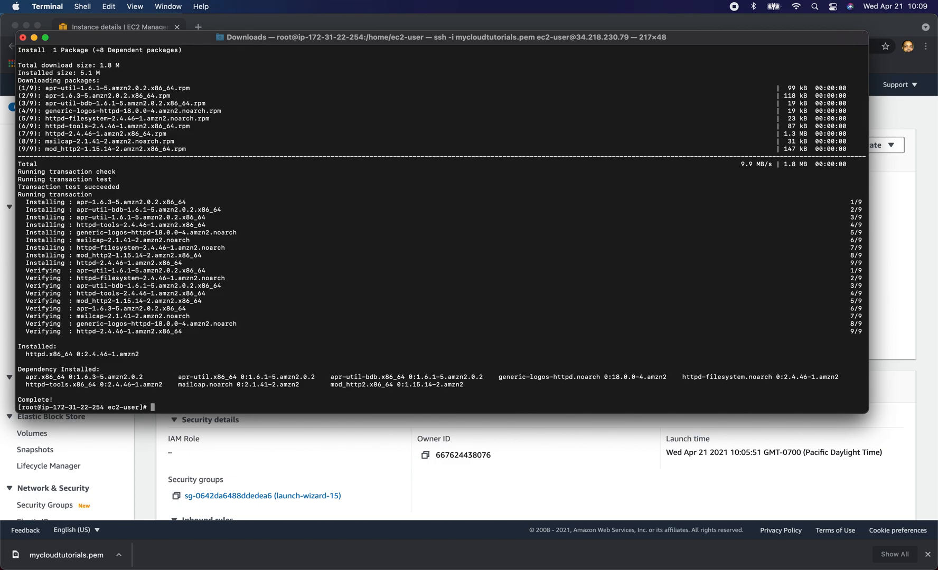
type("systemctl")
key("BackSpace")
type("l start httpd.service")
key("Return")
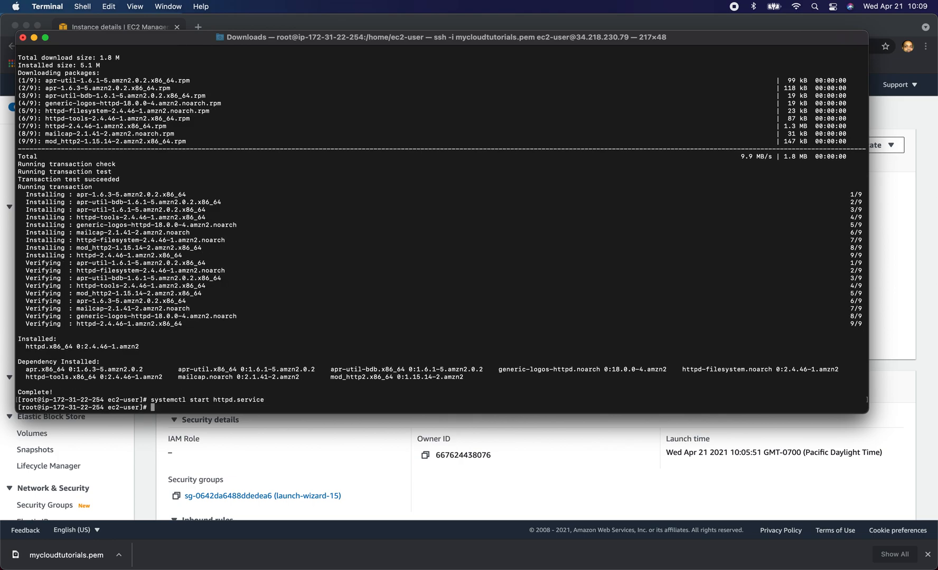
key("Return")
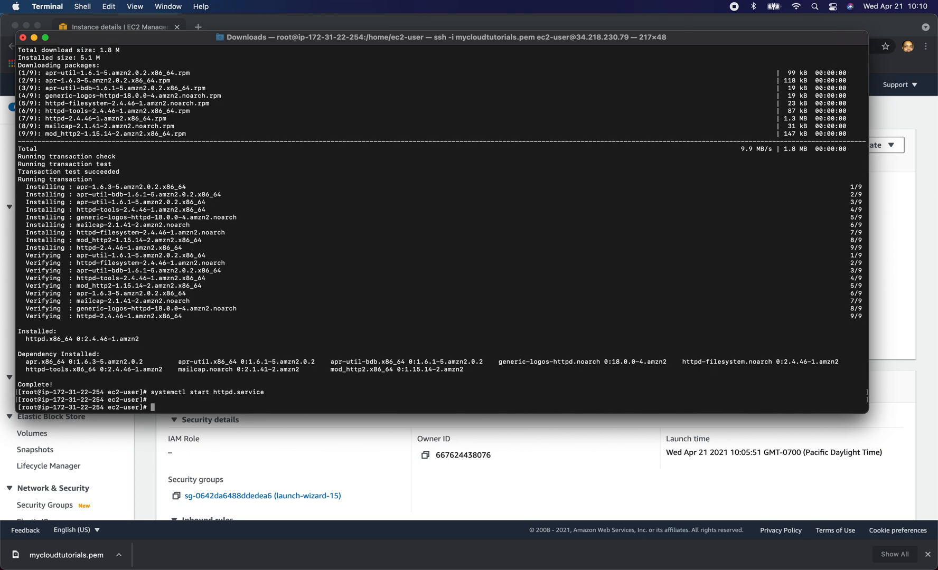
- Enable httpd.service at boot with systemctl enable httpd.service
type("systemctl enable httpd.service")
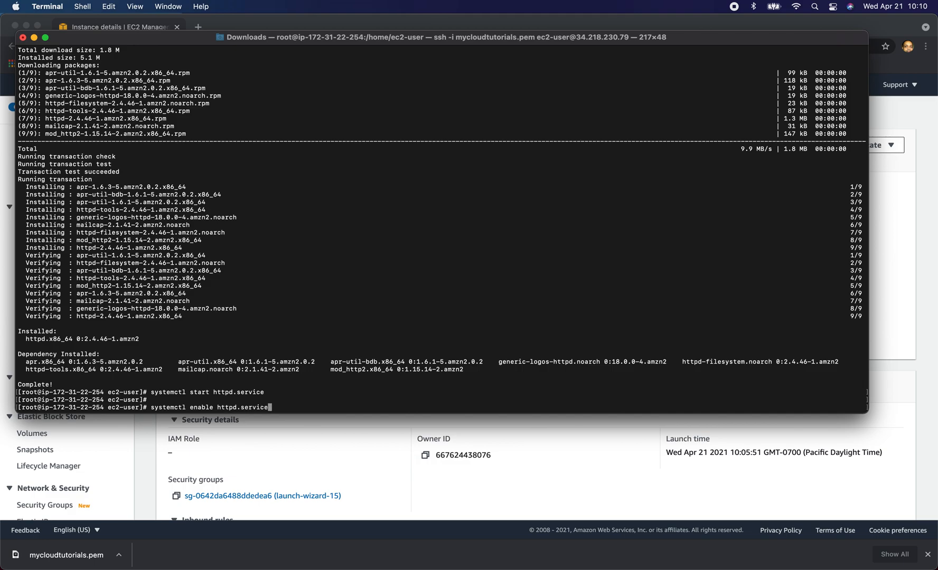
key("Return")
key("Return")
key("Return")
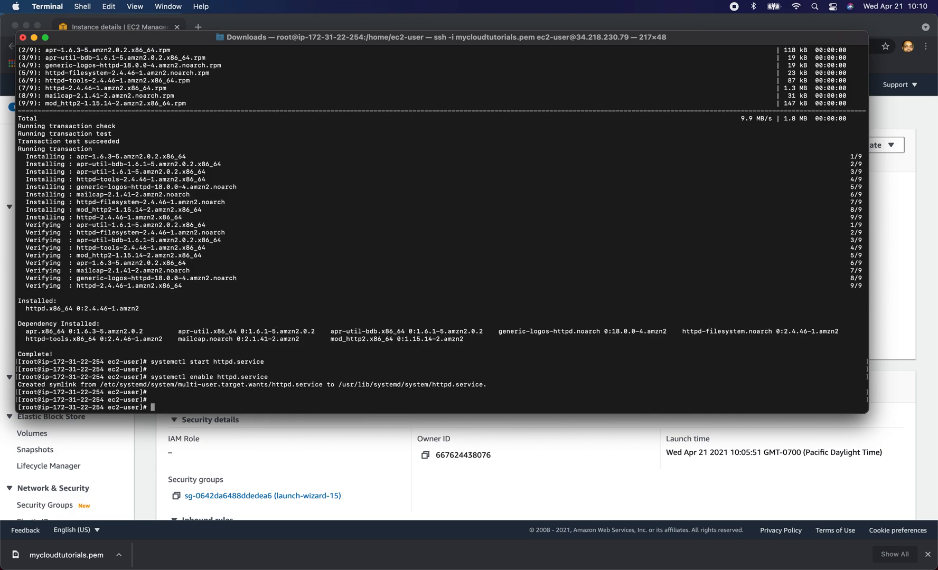
- Write "Hello from Apache on EC2" to /var/www/html/index.html with echo, and list the Apache processes with ps -ef | grep httpd
type("echo \"Hello from ")
type("p")
key("BackSpace")
type("Pache")
key("BackSpace")
key("BackSpace")
key("BackSpace")
key("BackSpace")
key("BackSpace")
type("Apache ")
type("on EX")
type("2\" > ")
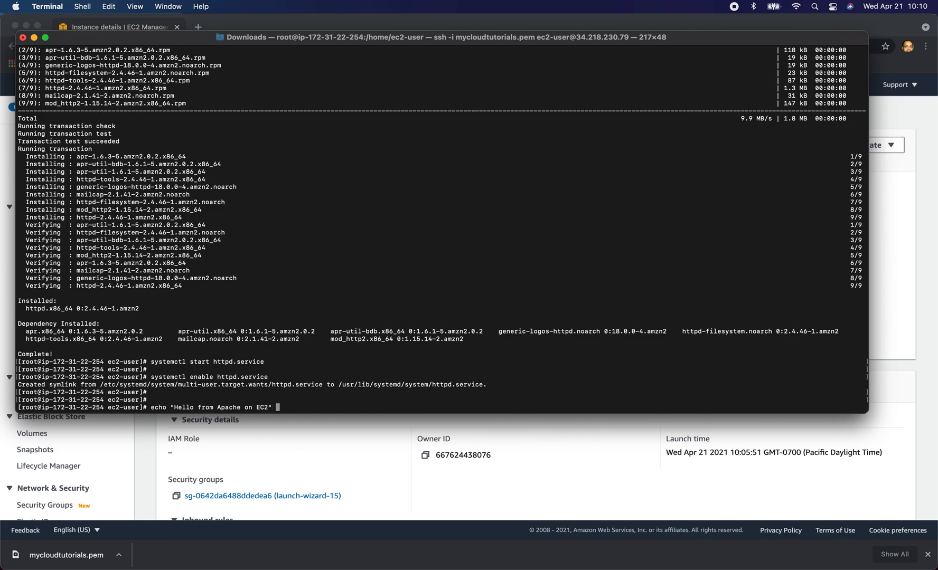
type("/var/www/html/index.html")
key("Return")
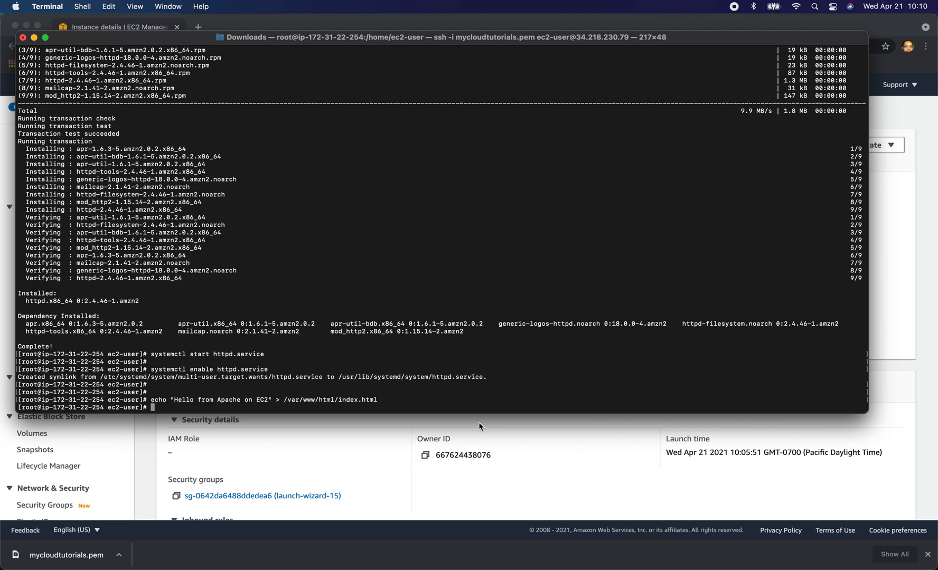
type("ps -ef | grep httpd")
key("Return")
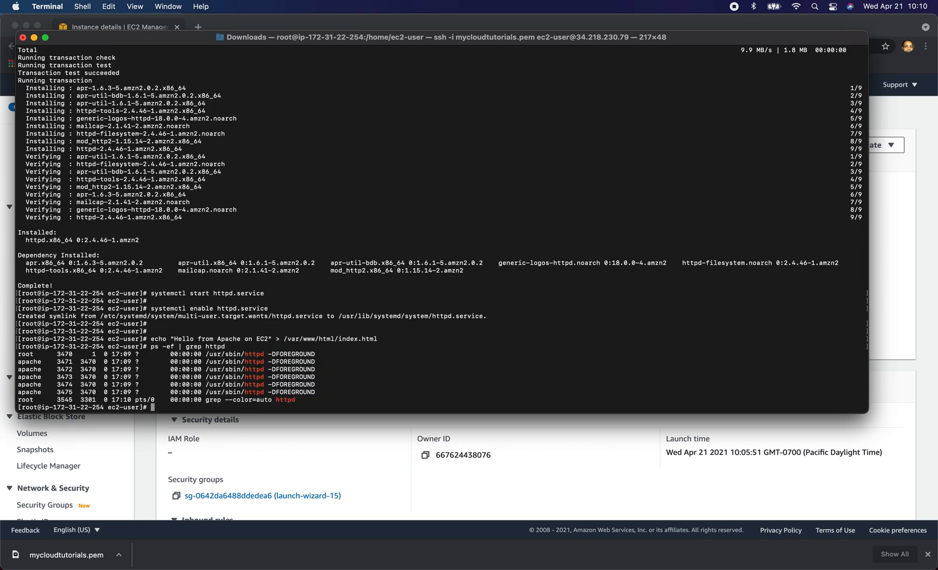
key("super+Tab")
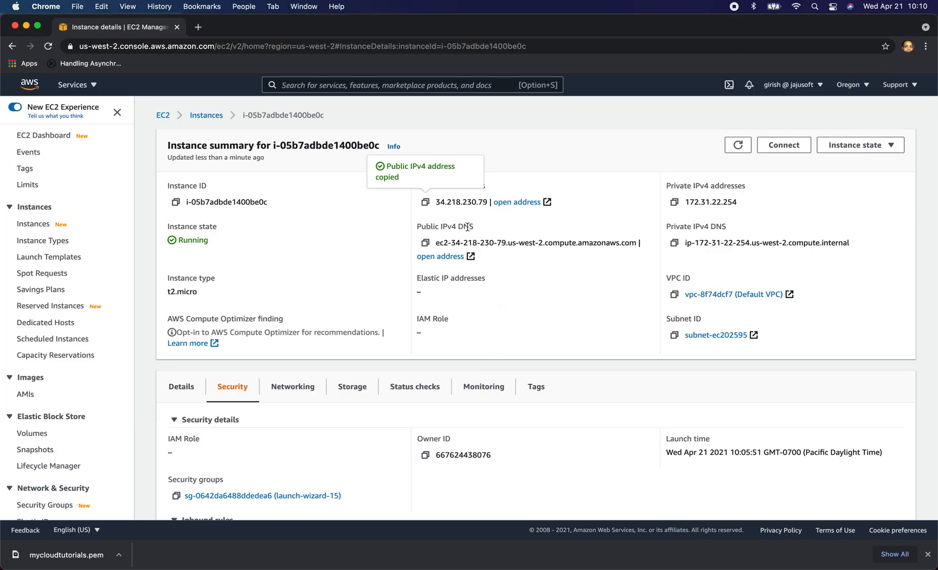
left_click(427, 247)
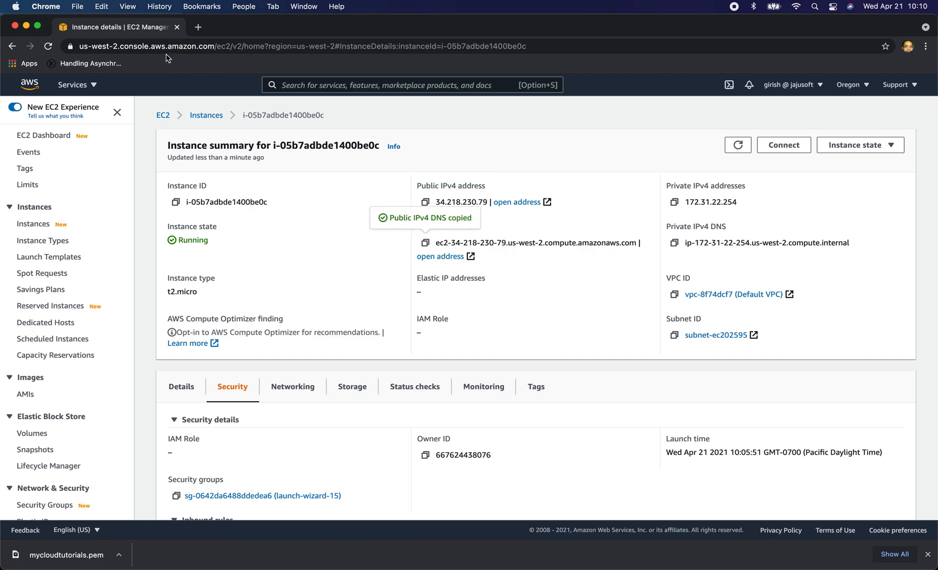
left_click(198, 27)
key("super+v")
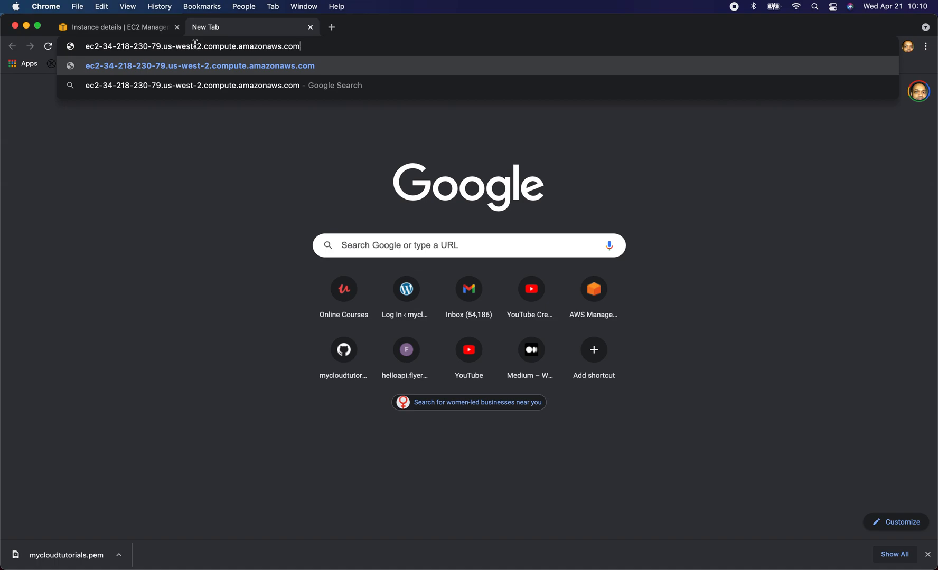
type("http://")
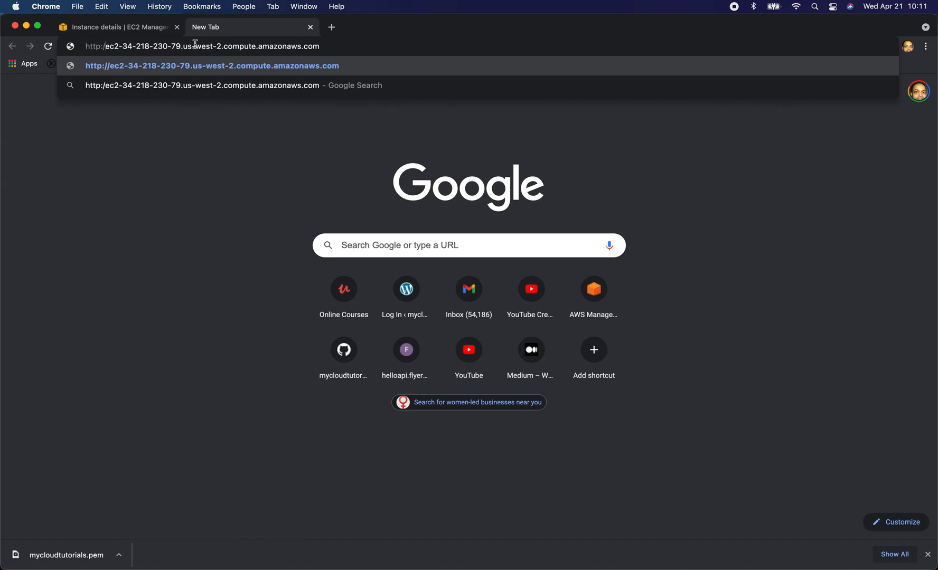
key("Return")
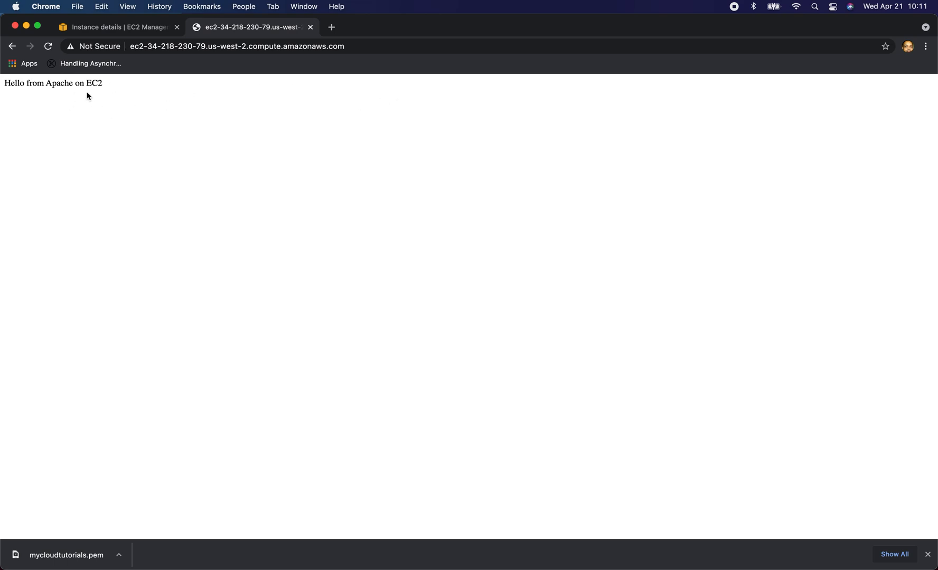
- Return to the EC2 instance list and terminate the running t2.micro instance
left_click(110, 29)
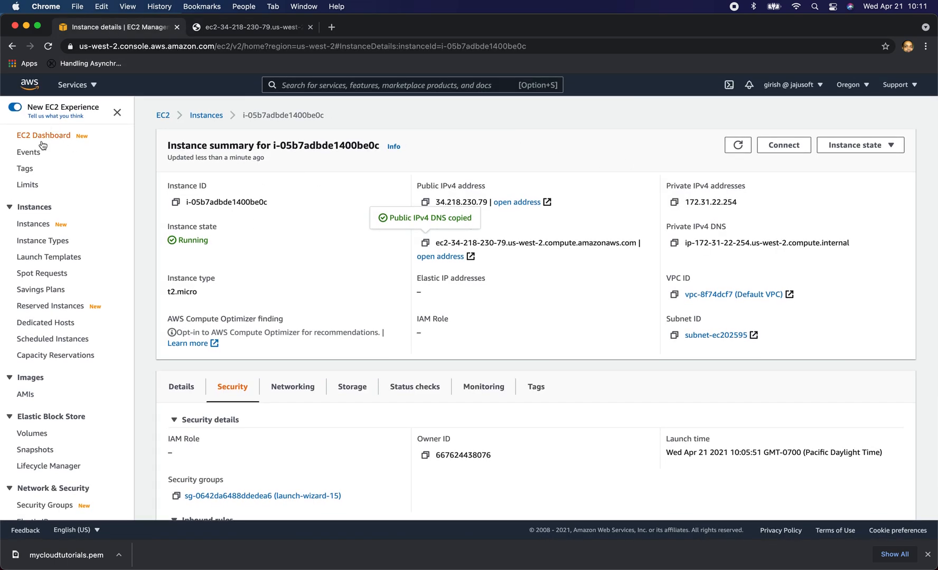
left_click(33, 223)
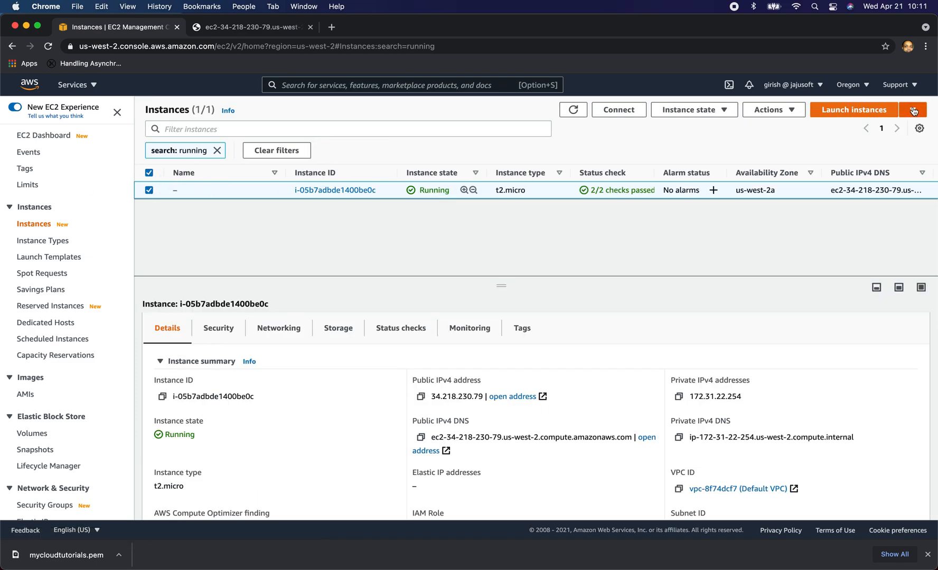
left_click(718, 109)
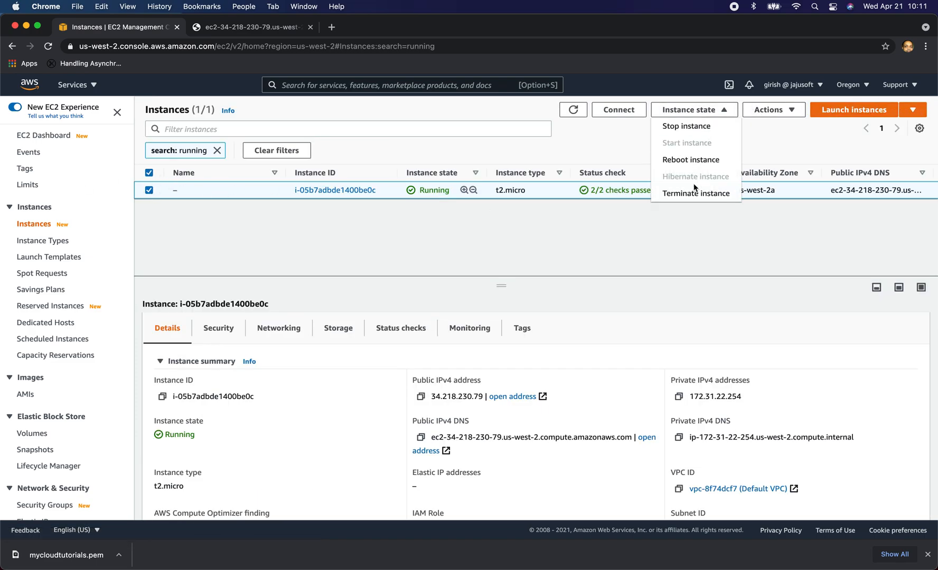
left_click(695, 192)
left_click(680, 369)
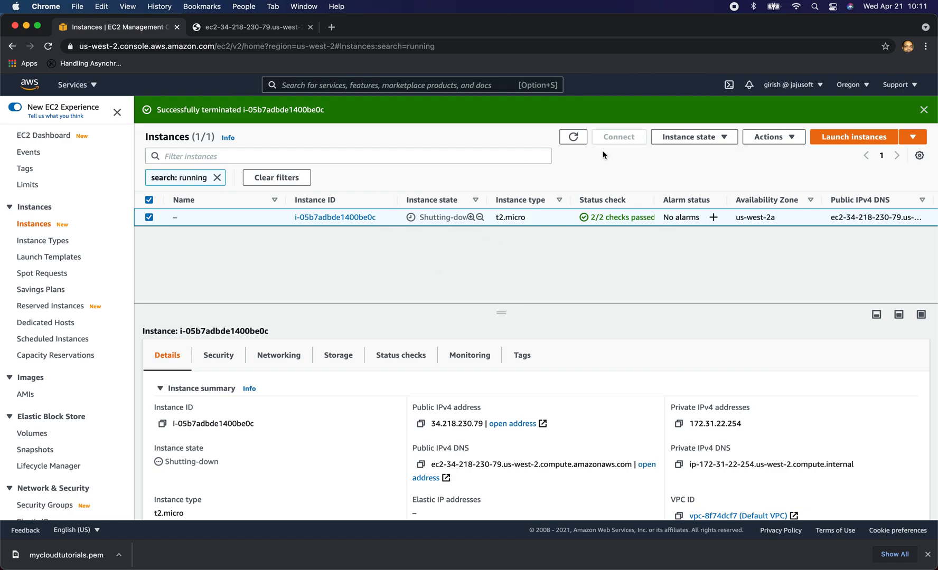
- Start launching a new instance with the 64-bit (x86) Amazon Linux 2 AMI and t2.micro type, continuing to the instance details
left_click(856, 138)
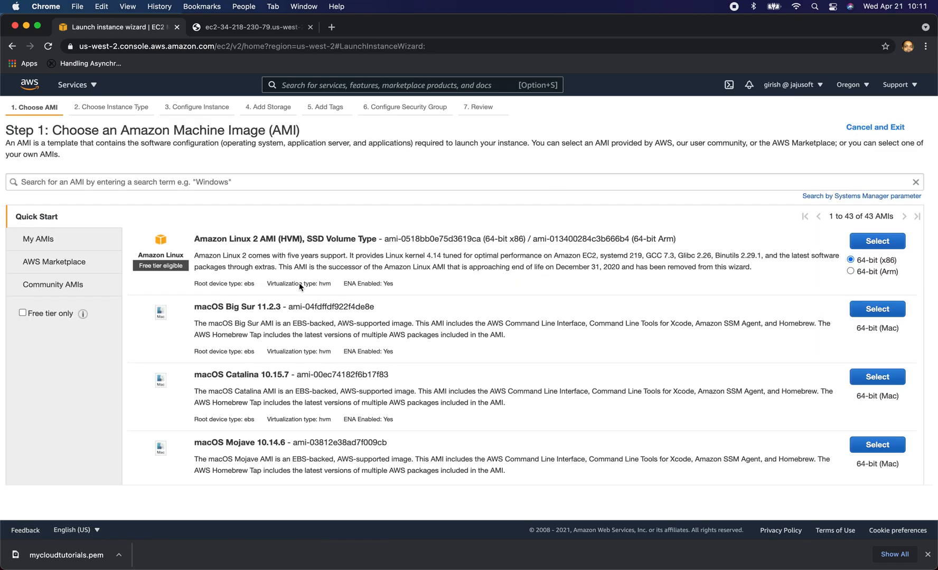
left_click(875, 243)
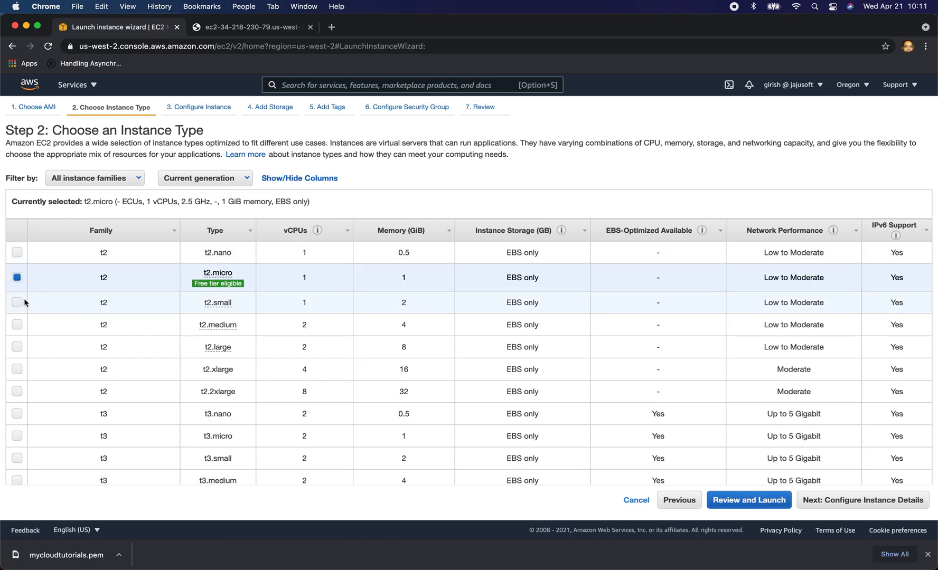
left_click(861, 501)
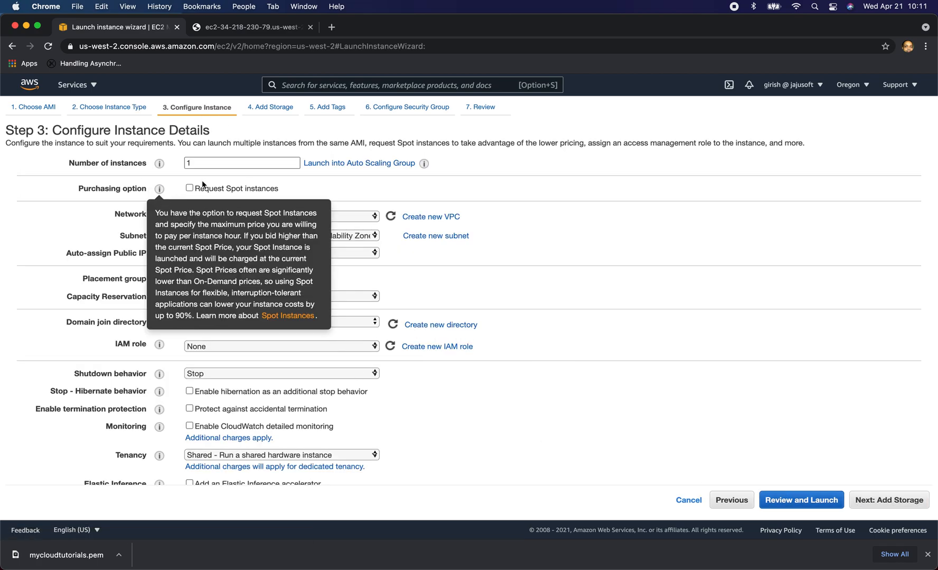
- Begin the user data script in the advanced details with #!/bin/sh, yum update -y and yum install httpd.x86_64 -y
scroll(318, 297, "down", 10)
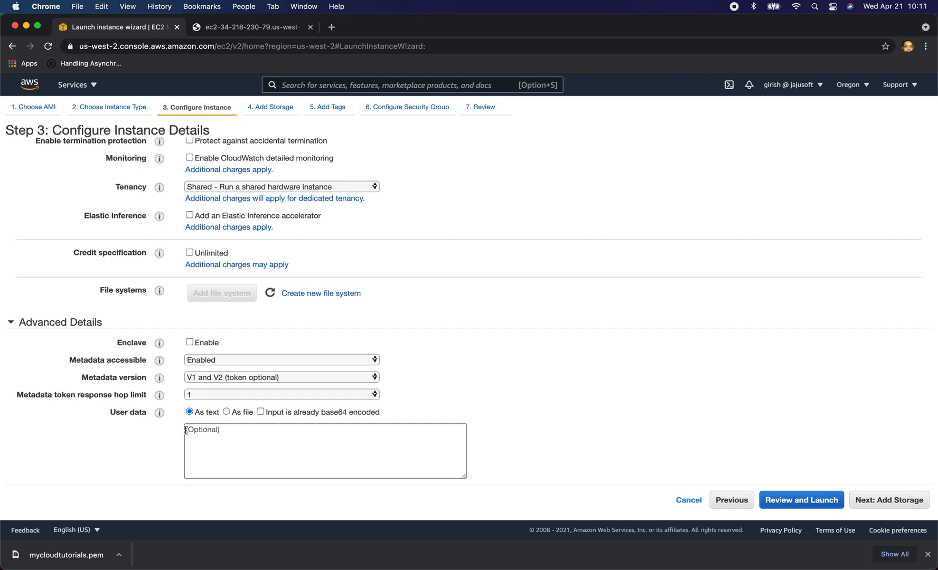
left_click(228, 438)
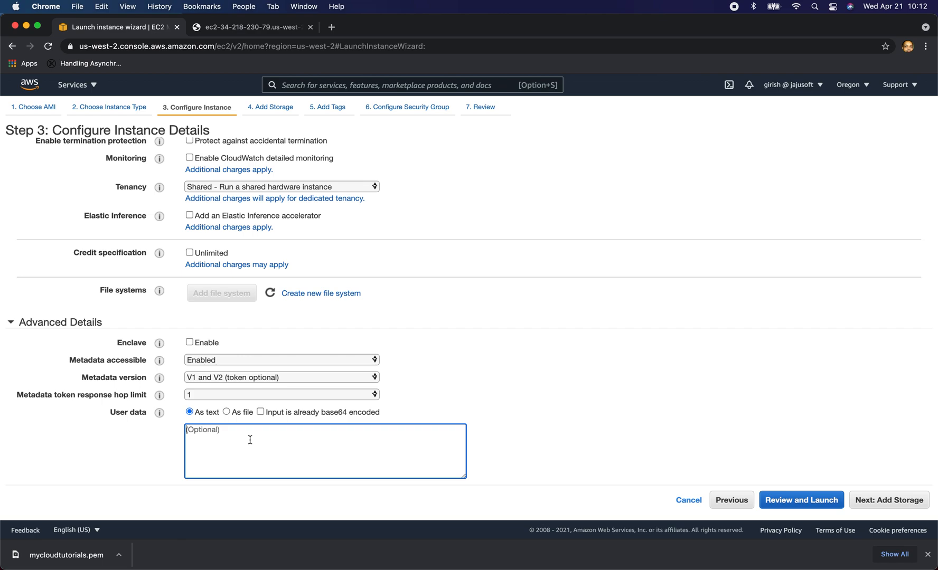
type("#!/bin/sh")
key("Return")
type("yum update -y")
key("Return")
type("yum")
type("install ")
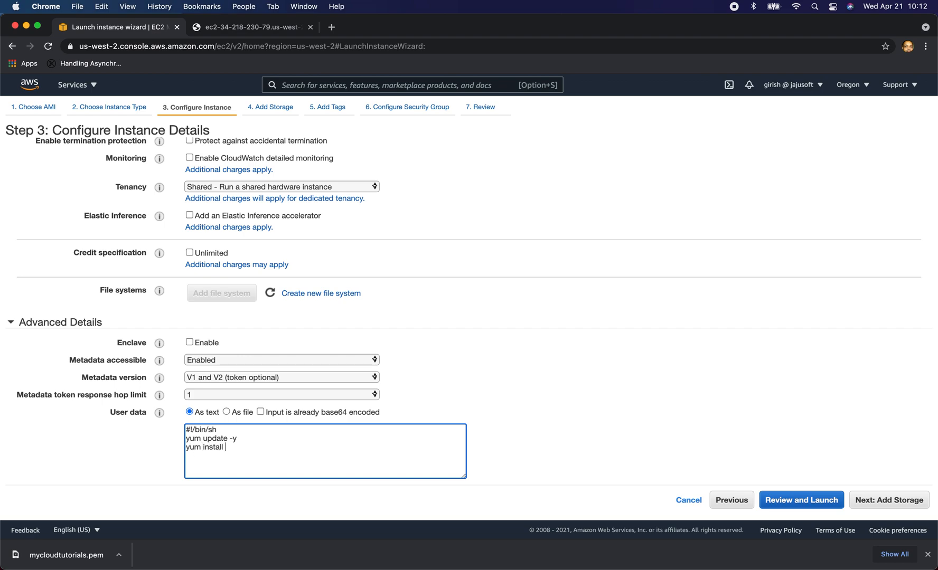
type("htt")
type("pd")
type(".x86_64 -y ")
- Add the lines systemctl start httpd.service and systemctl enable httpd.service to the user data script
type("systemctl ")
type("start")
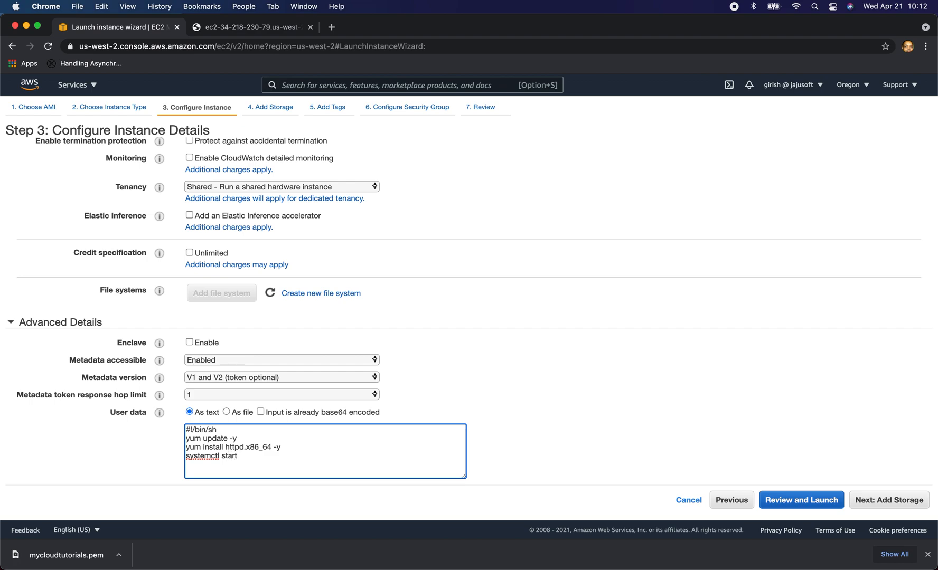
type(" httpd.service")
key("Return")
type("systemctl enable htt")
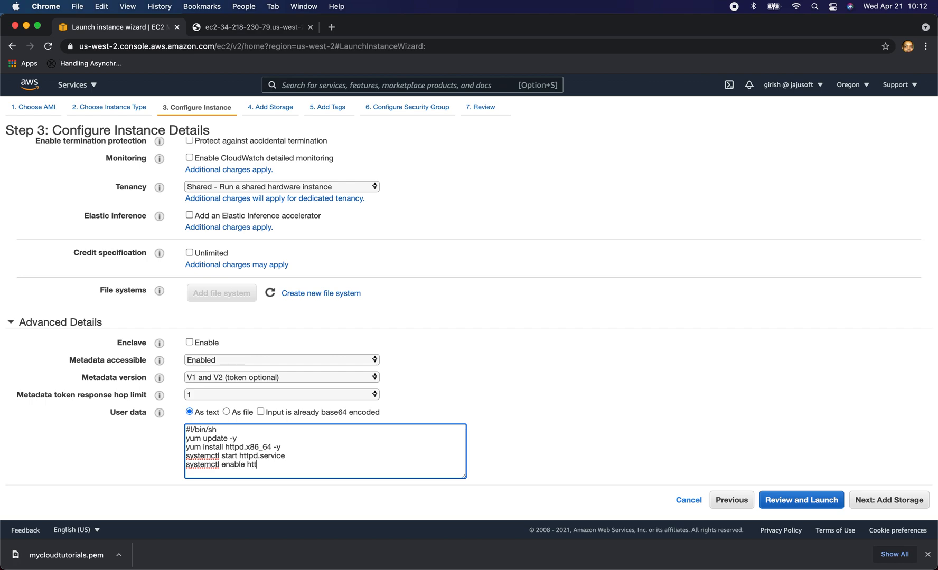
type("pd.service ")
- Add the line echo "Hello...using the userData" > /var/www/html//index.html to the end of the user data script
type("echo")
type(" \"Hello...using the user")
type("Data")
type("\" > /va")
type("r/www/html")
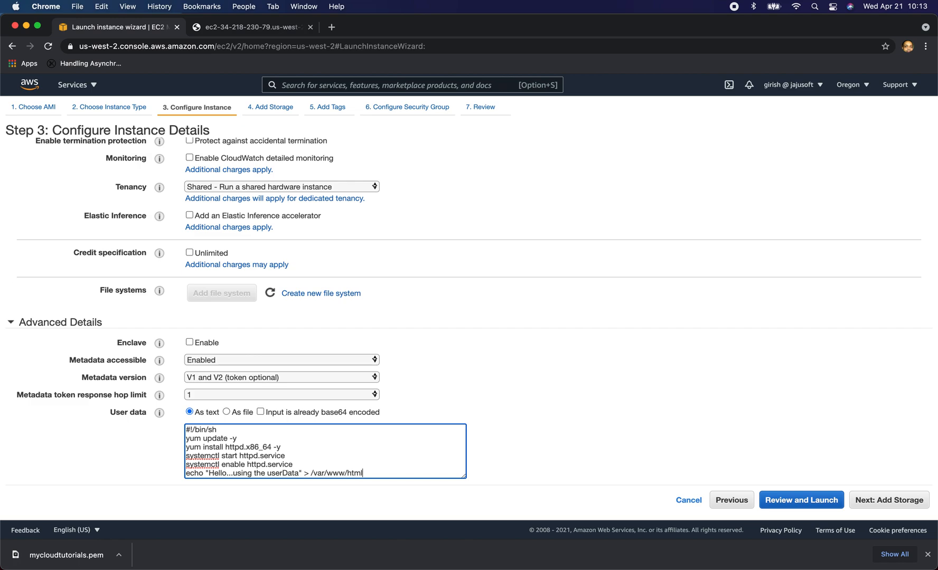
type("//index.html")
- Review the install, start and enable lines of the user data script, and copy the whole script to the clipboard
left_click_drag(186, 439, 271, 447)
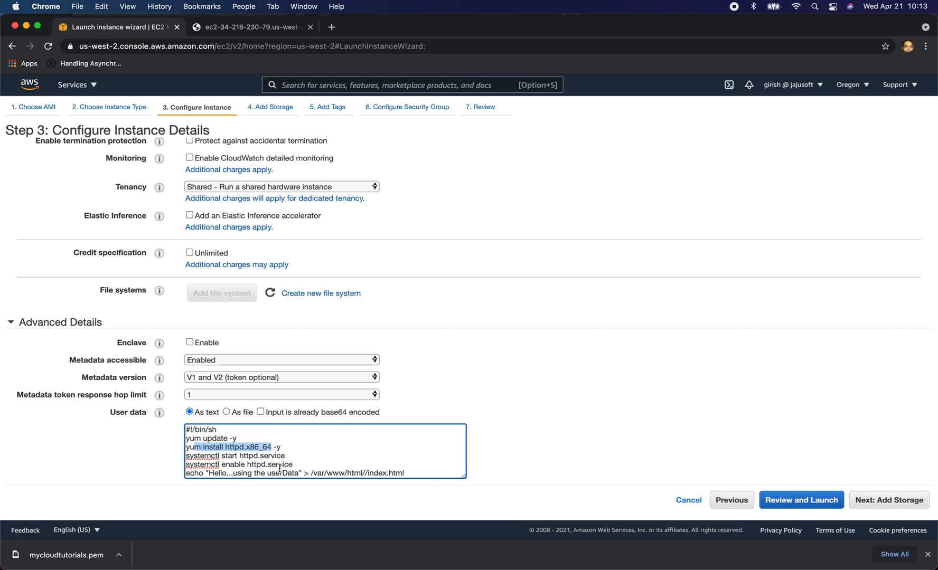
left_click_drag(194, 456, 272, 456)
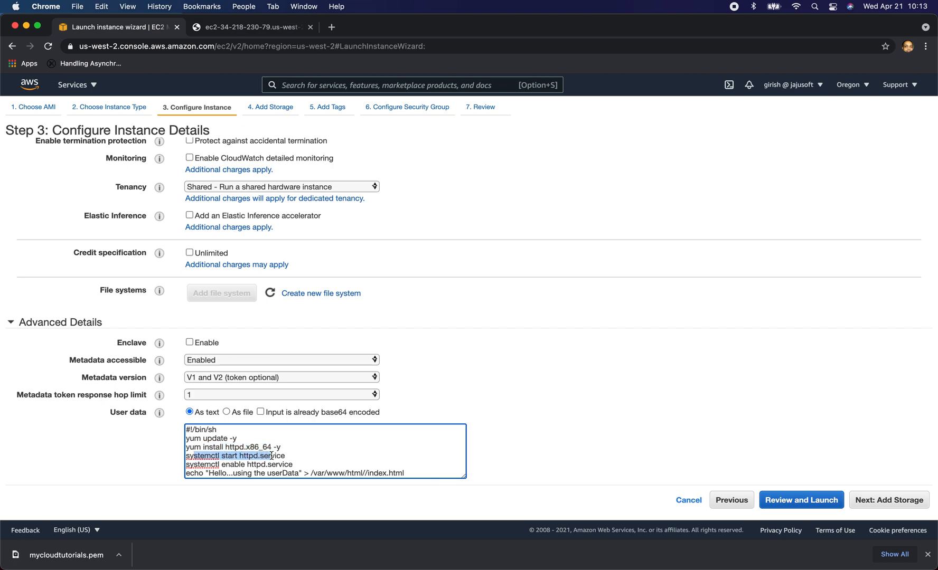
left_click_drag(194, 465, 289, 465)
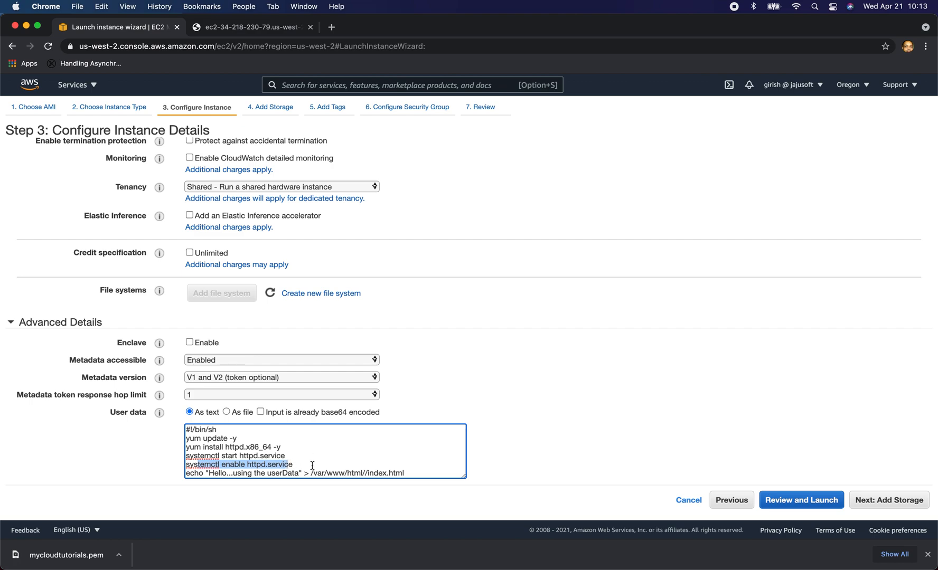
left_click(313, 464)
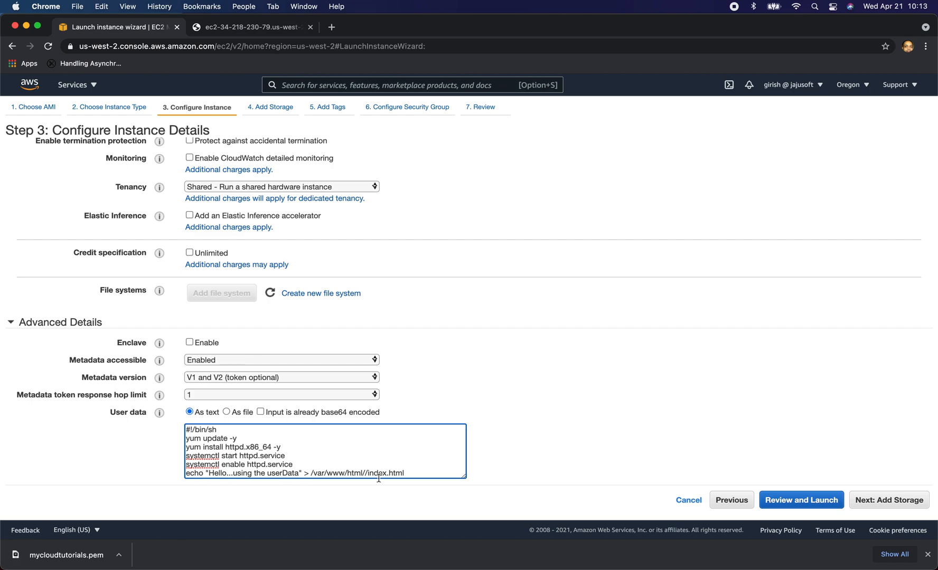
left_click_drag(408, 474, 185, 431)
key("super+c")
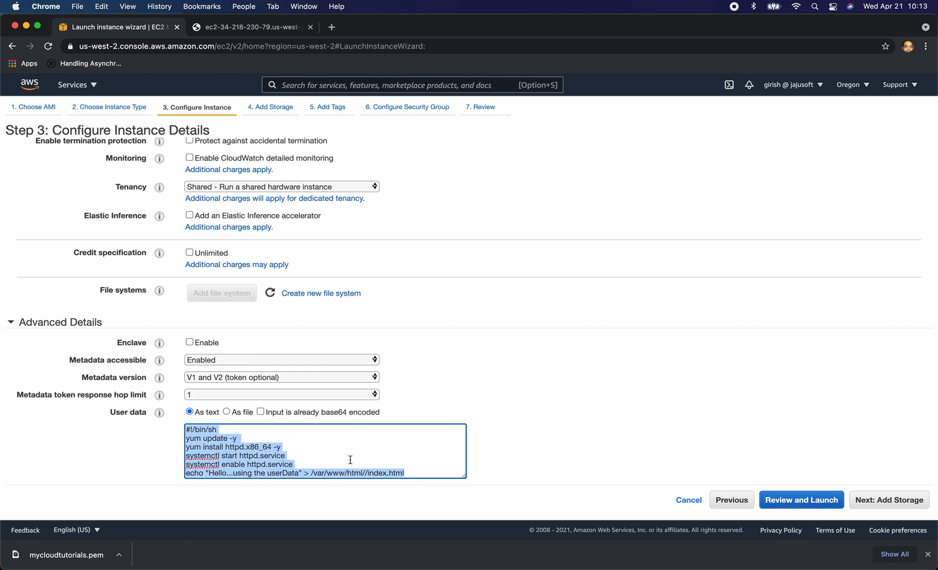
- Switch to Visual Studio Code, paste the copied user data script into the empty Untitled-1 file, and return to the launch wizard in Chrome
key("super+Tab")
key("super+Tab")
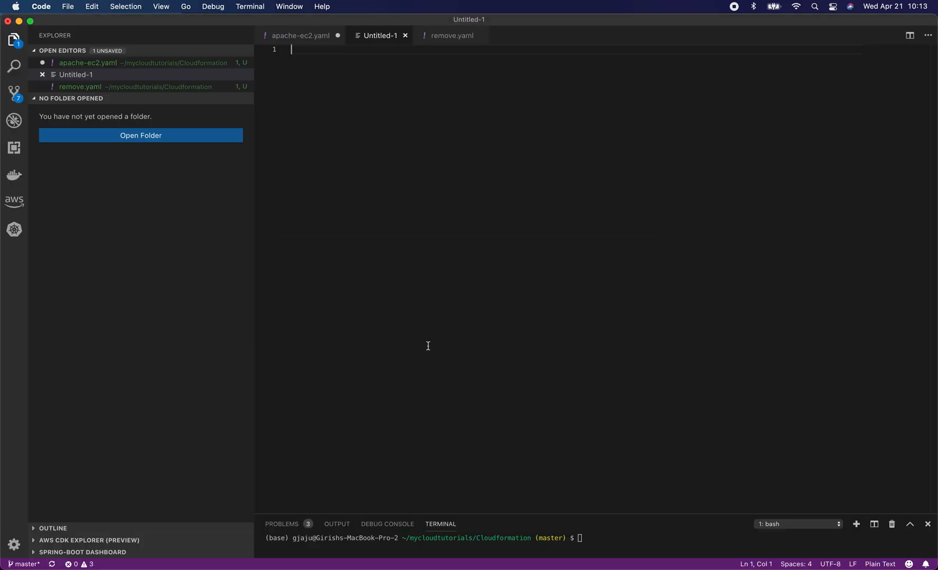
key("super+v")
key("super+Tab")
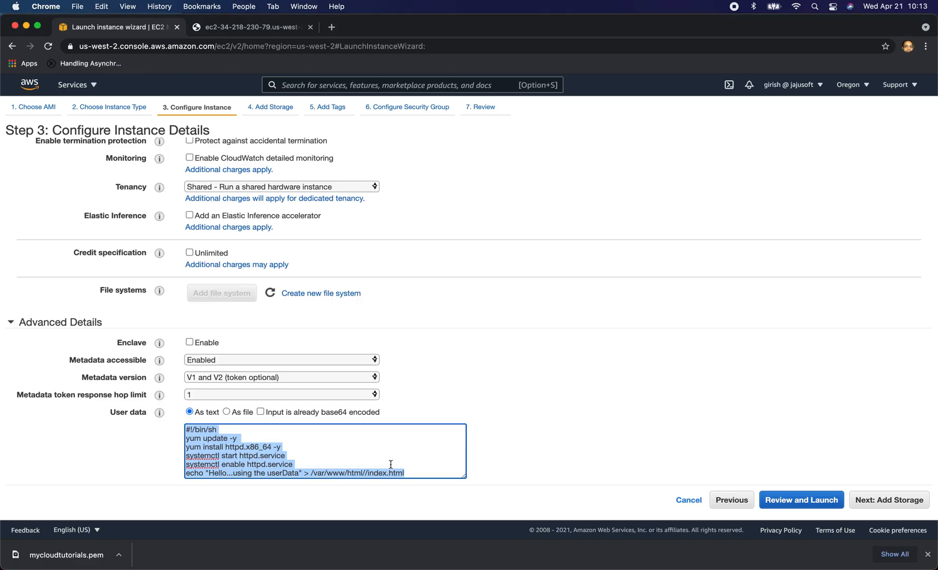
left_click(372, 465)
- Go on to the launch review, edit its security groups, and add an HTTP rule and an HTTPS rule to the new security group
left_click(804, 499)
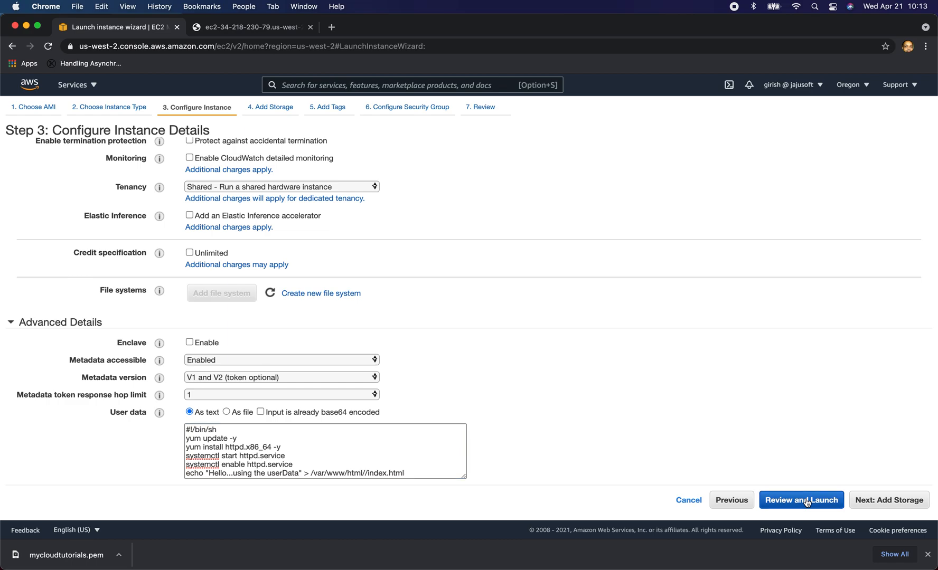
scroll(369, 404, "down", 3)
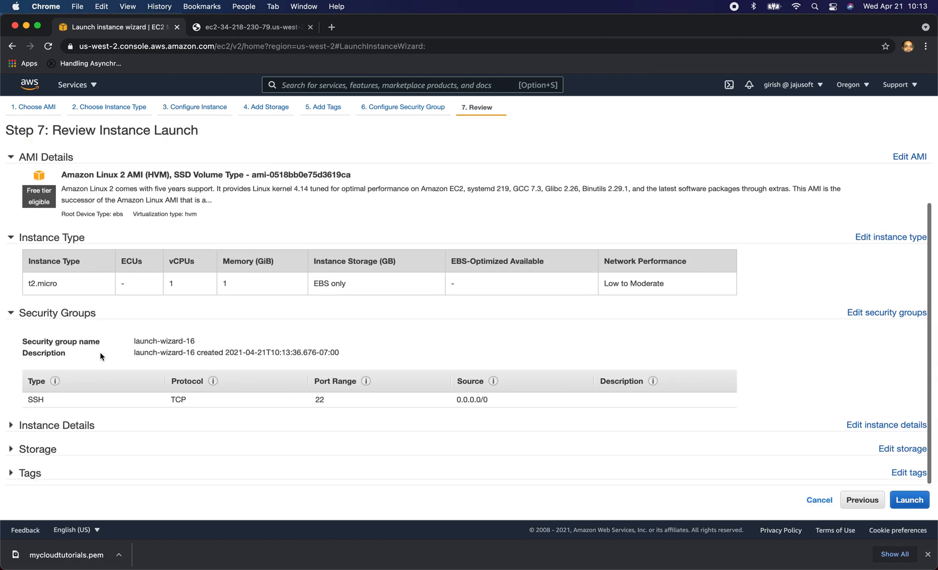
left_click(866, 315)
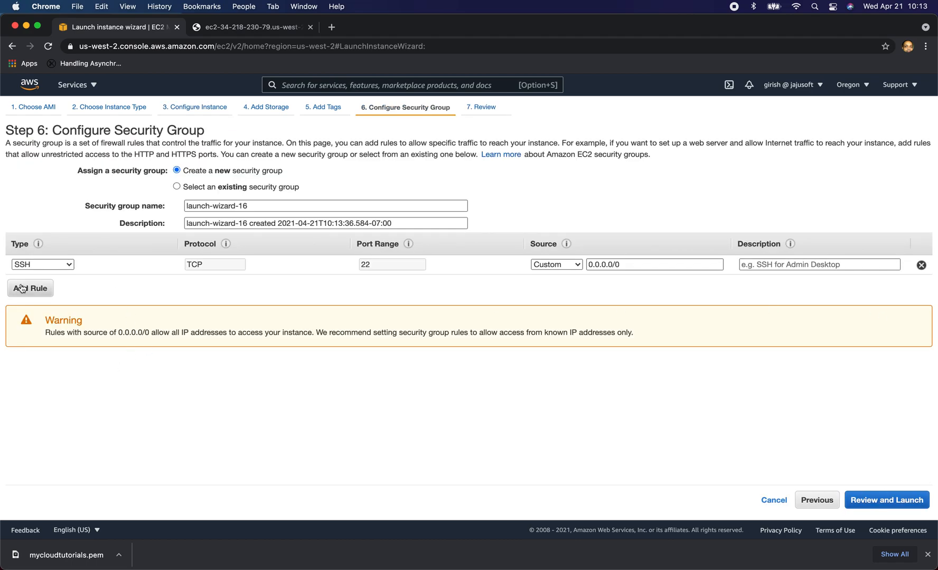
left_click(40, 288)
left_click(42, 283)
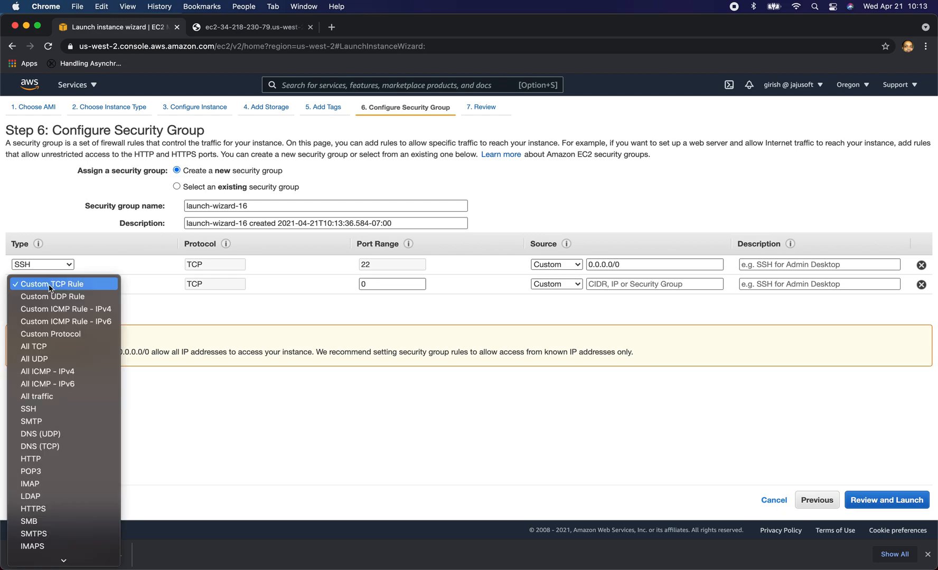
left_click(47, 459)
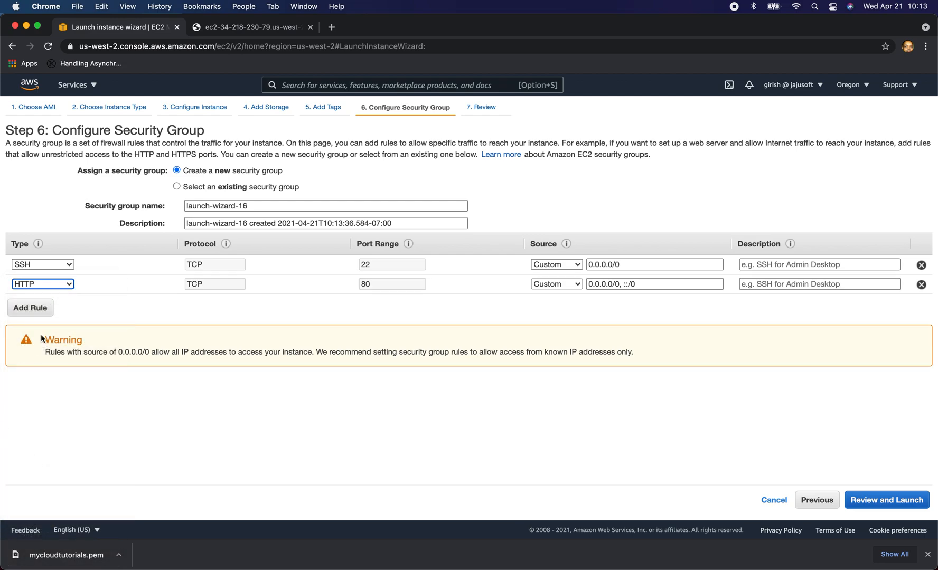
left_click(38, 308)
left_click(55, 305)
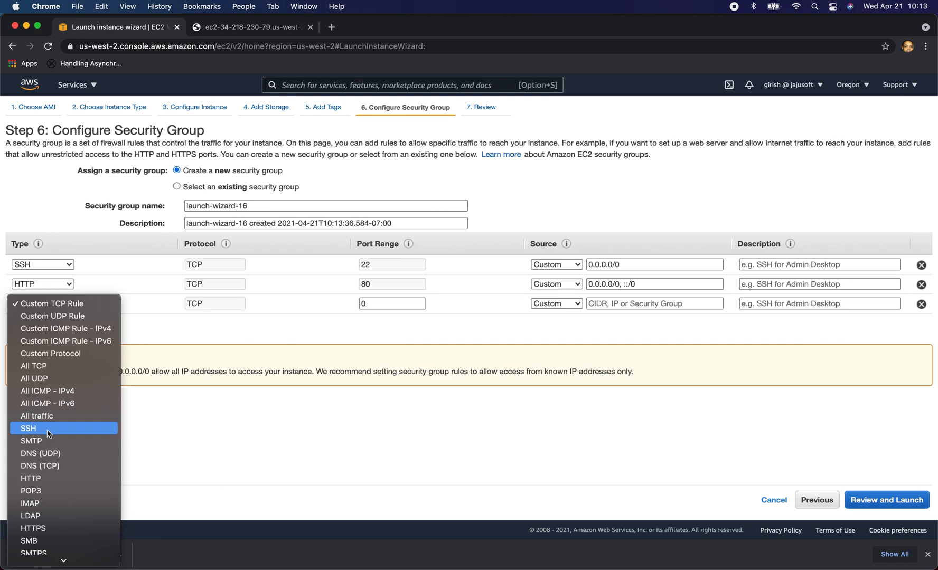
left_click(50, 528)
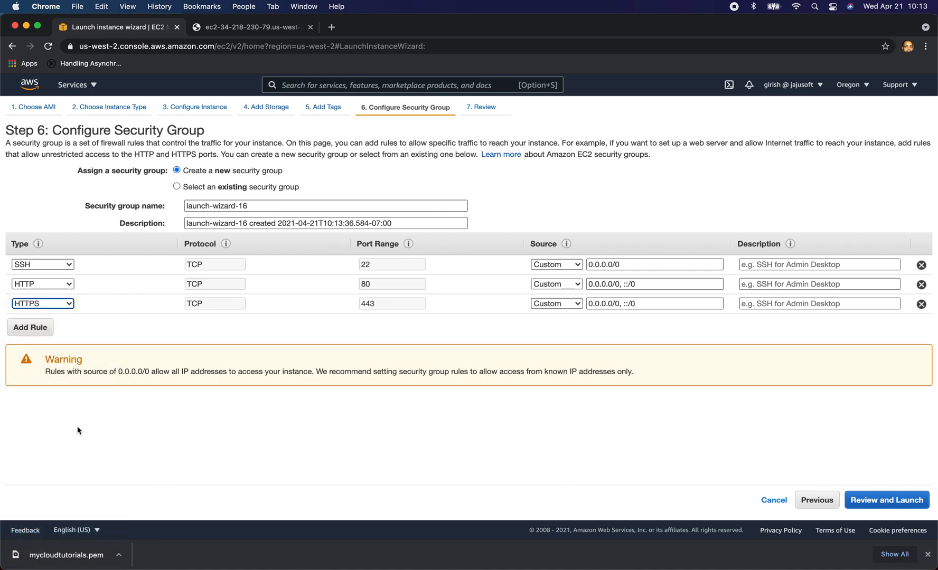
- Review and launch the instance with the existing key pair mycloudtutorials, acknowledging access to its private key file
left_click(871, 500)
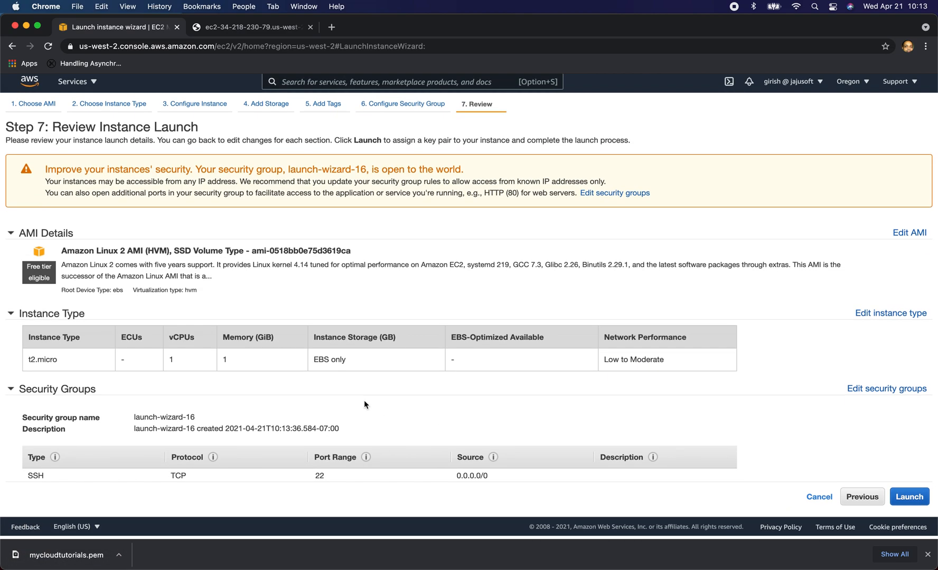
scroll(356, 401, "down", 3)
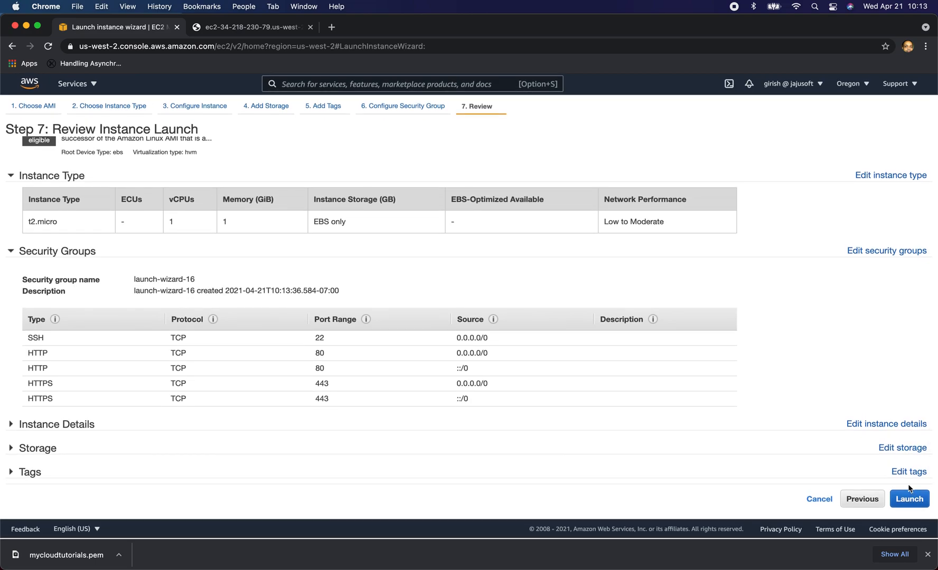
left_click(910, 500)
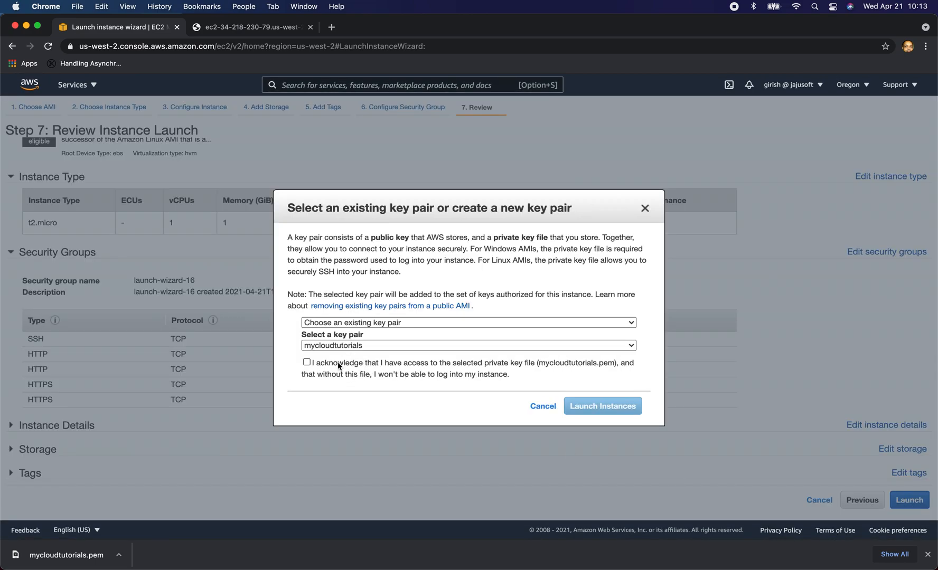
left_click(306, 362)
left_click(604, 411)
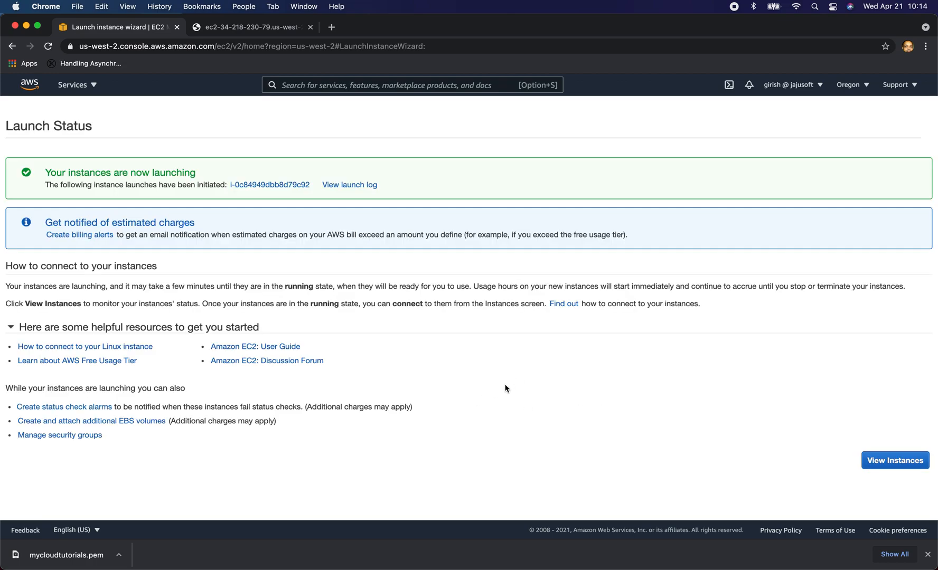
- Open the details page of the newly launched instance and look through its summary and instance details
left_click(291, 186)
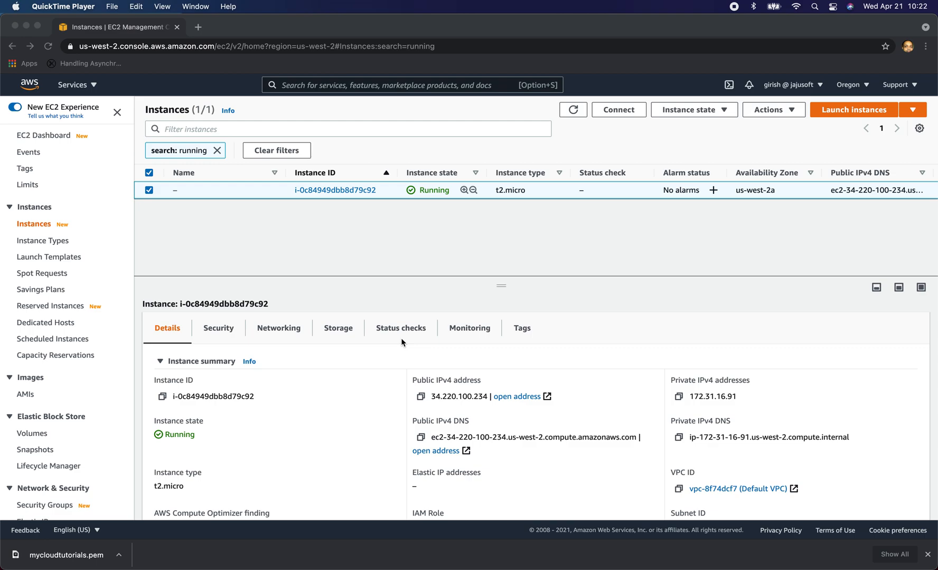
left_click(291, 194)
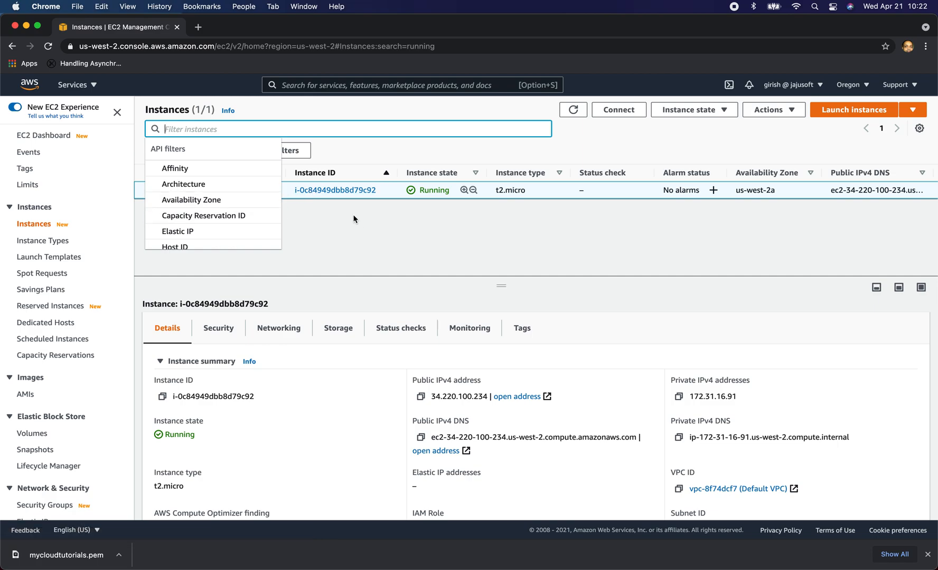
left_click(342, 191)
scroll(433, 348, "down", 3)
scroll(433, 350, "up", 1)
scroll(433, 350, "down", 1)
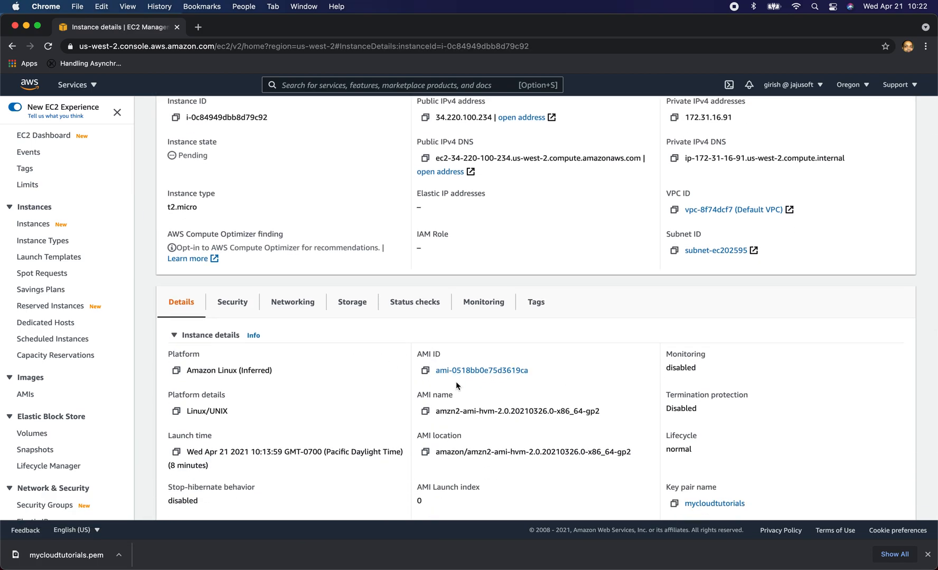
scroll(546, 375, "down", 3)
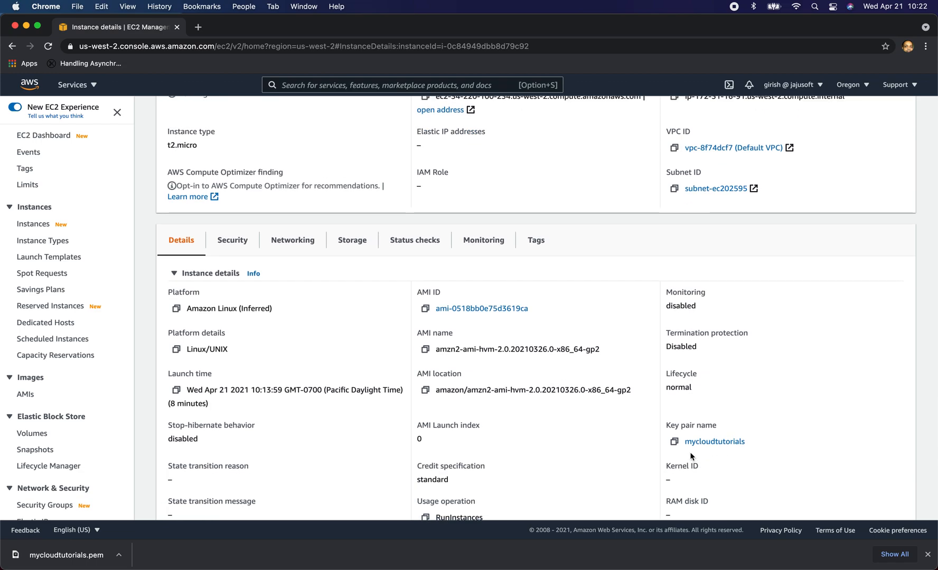
scroll(232, 300, "up", 3)
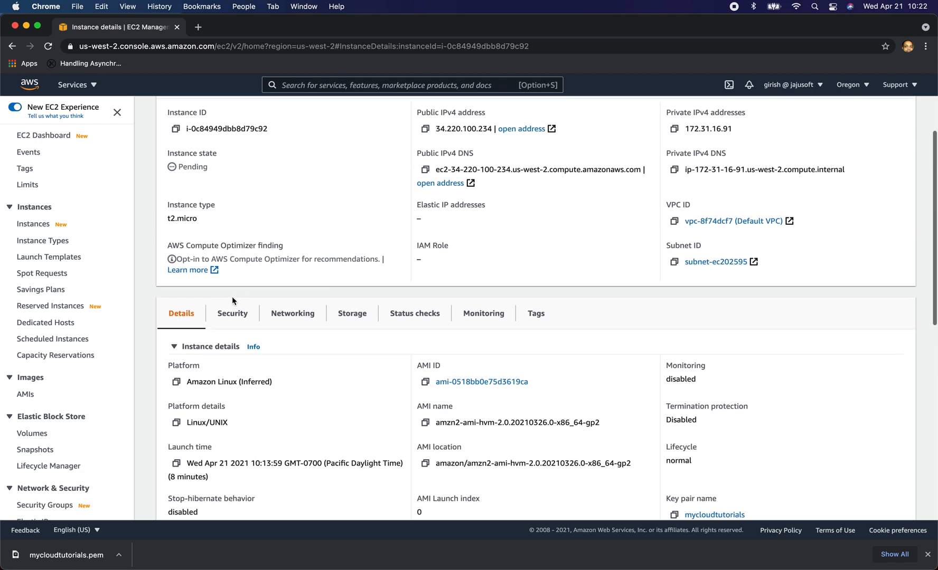
- Examine the inbound rules in the instance's security details, and return to the top of its general details
left_click(235, 312)
scroll(381, 357, "down", 5)
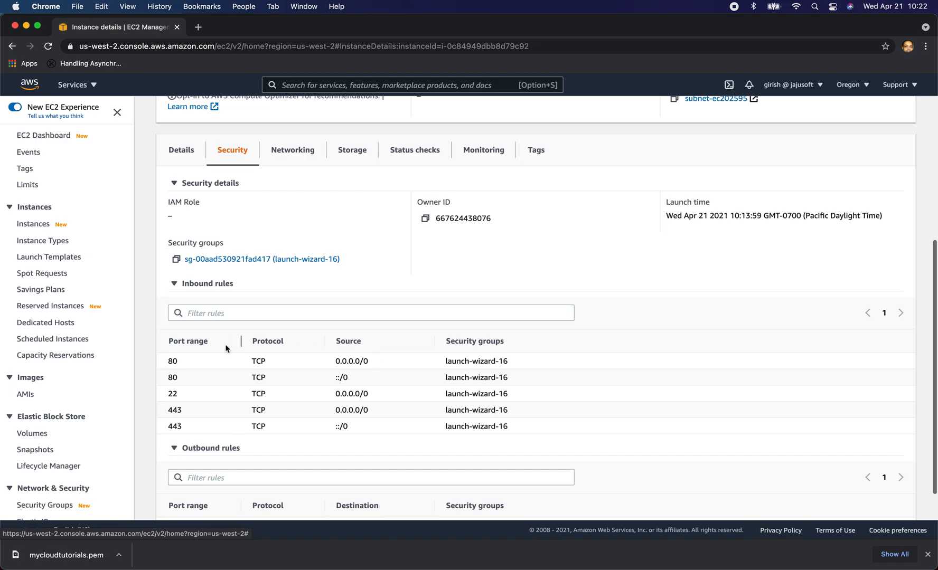
scroll(417, 377, "up", 5)
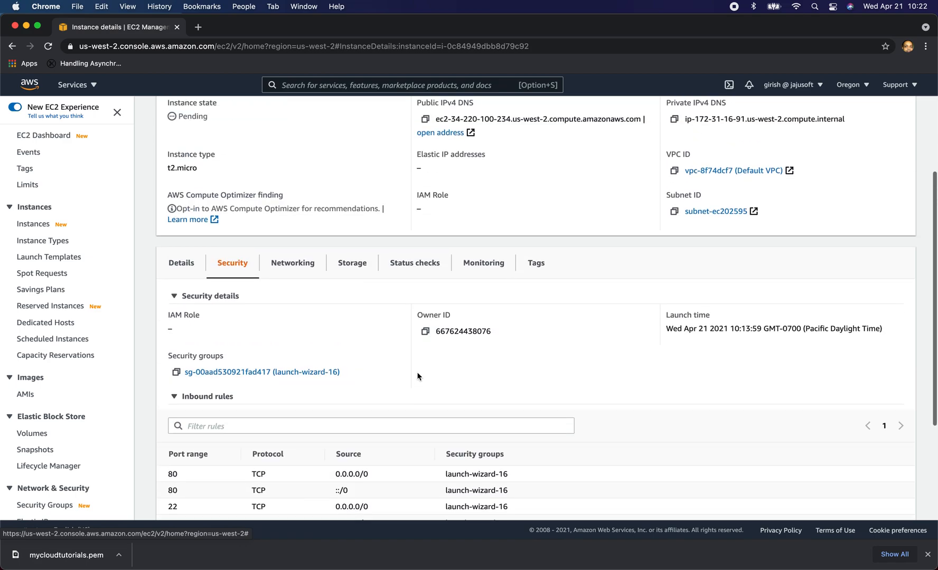
left_click(178, 297)
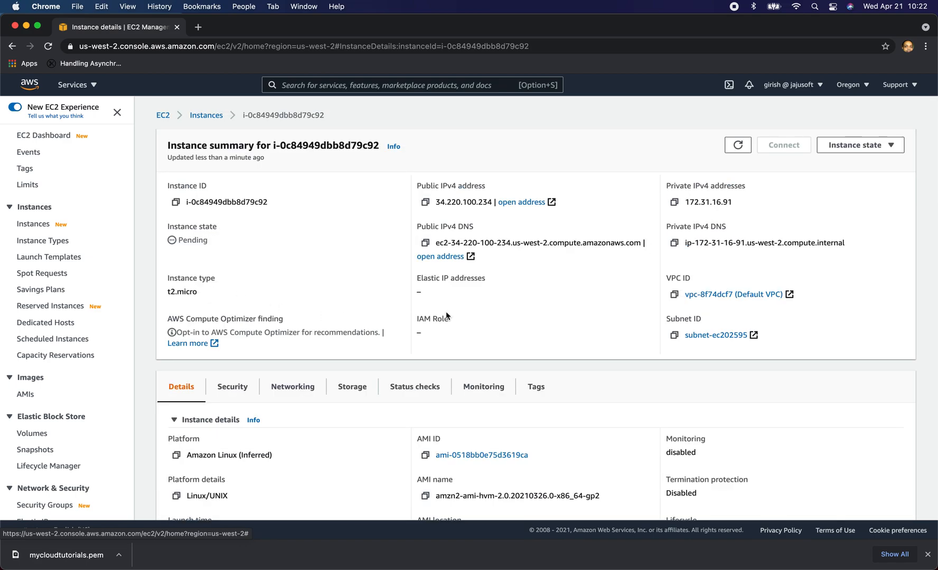
- Open the instance's public DNS address, change it from https to http, and check the text of the served page
left_click(443, 258)
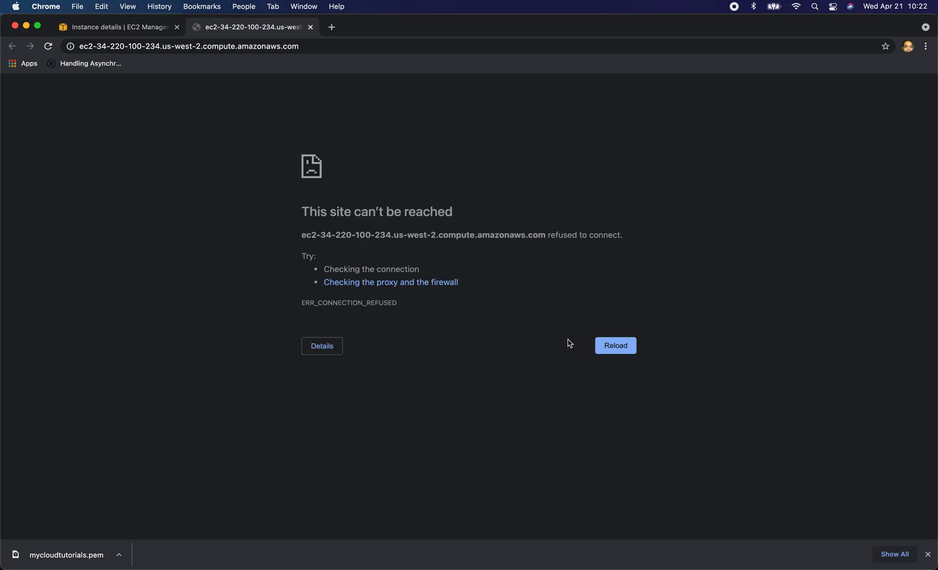
left_click(158, 46)
left_click(158, 46)
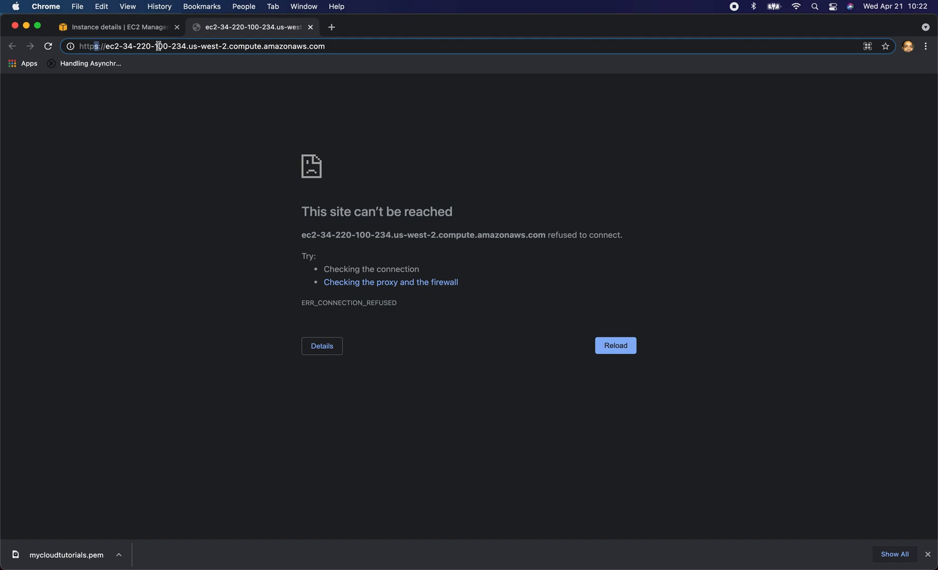
key("BackSpace")
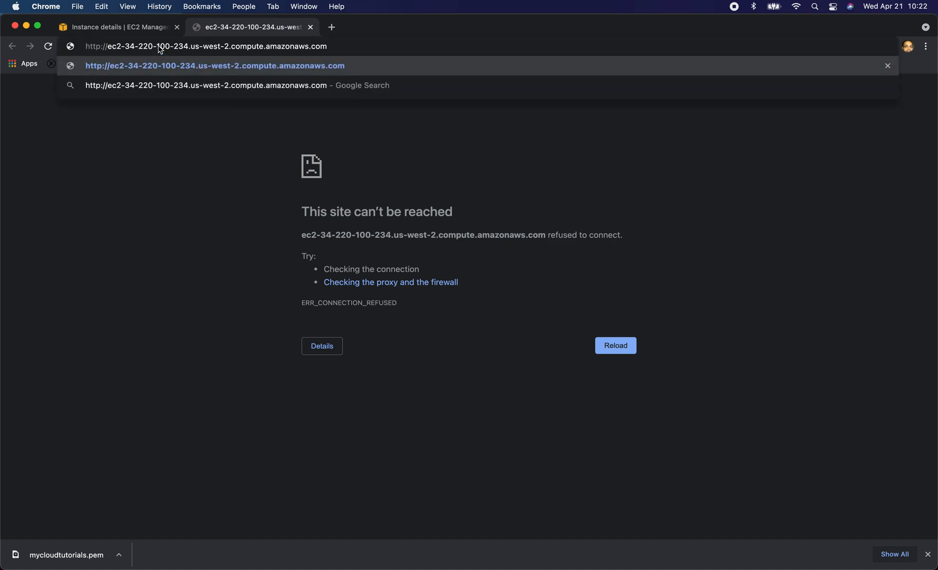
key("Return")
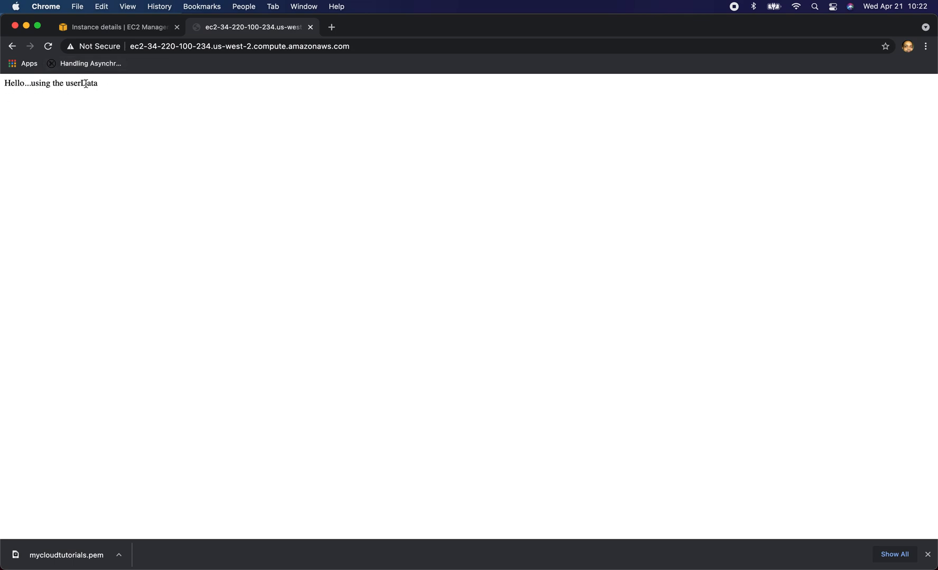
left_click_drag(98, 85, 11, 85)
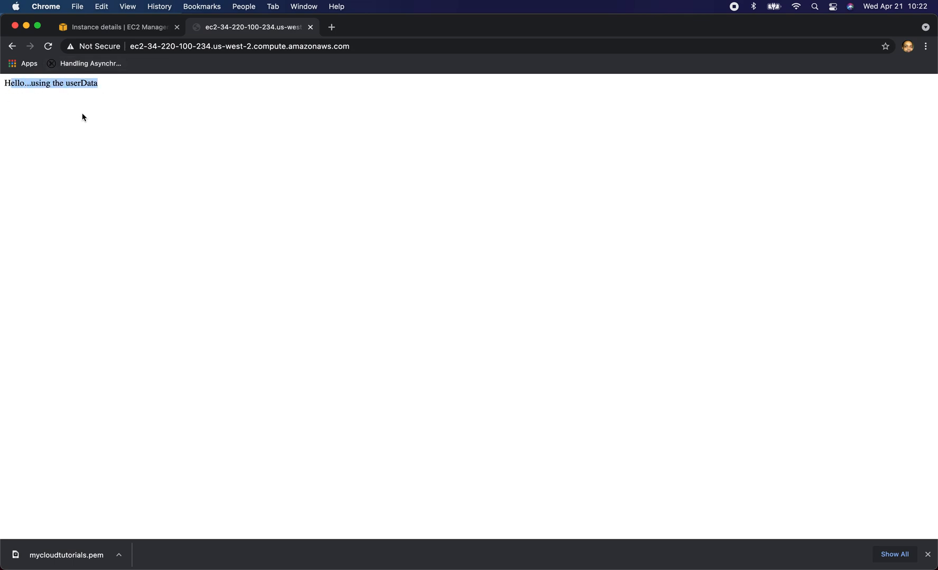
left_click(82, 113)
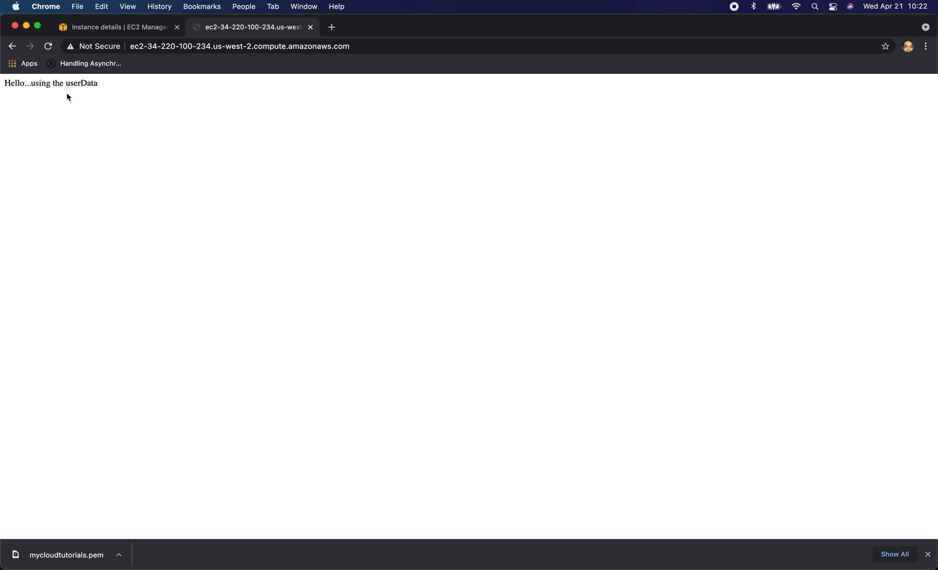
- Return to the EC2 instances list and terminate the running t2.micro instance
left_click(122, 29)
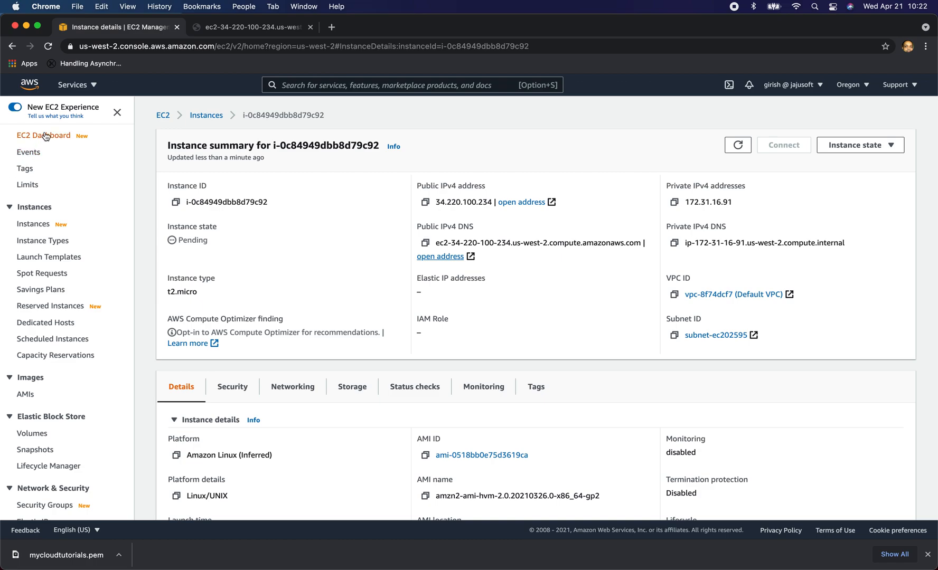
left_click(34, 226)
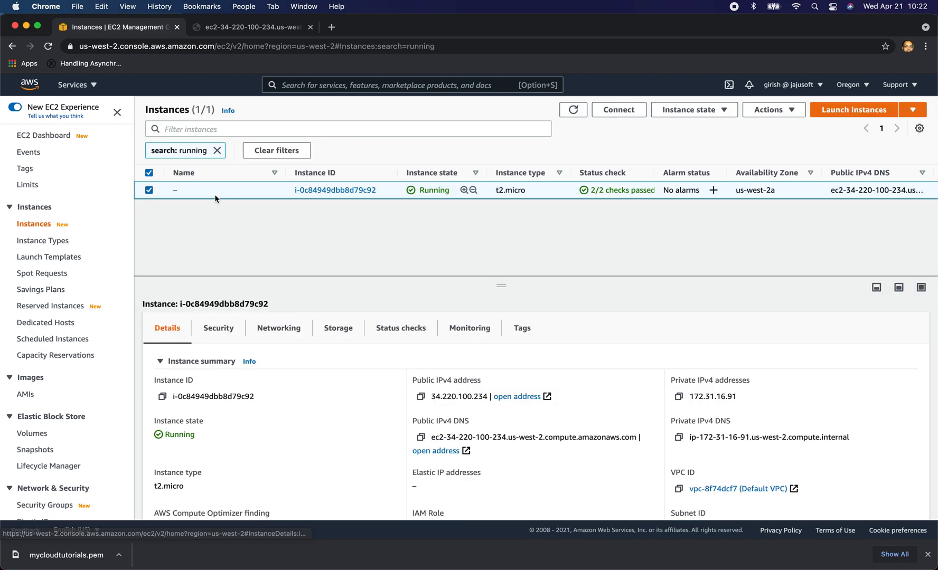
left_click(724, 110)
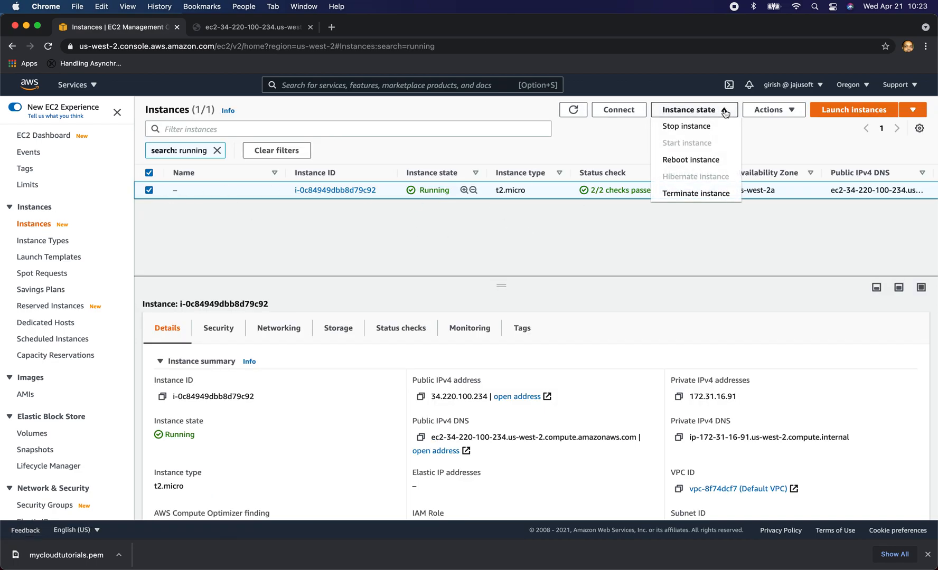
left_click(700, 197)
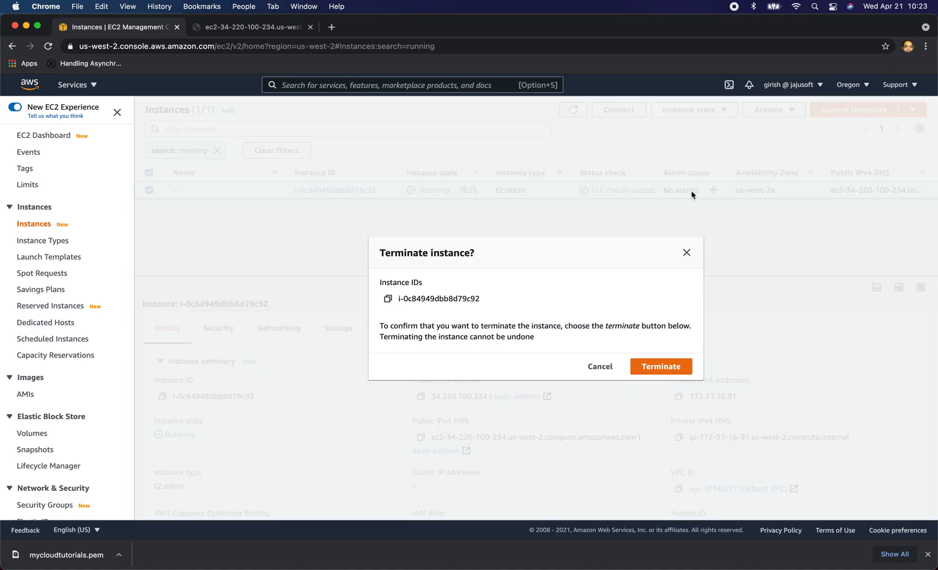
left_click(661, 368)
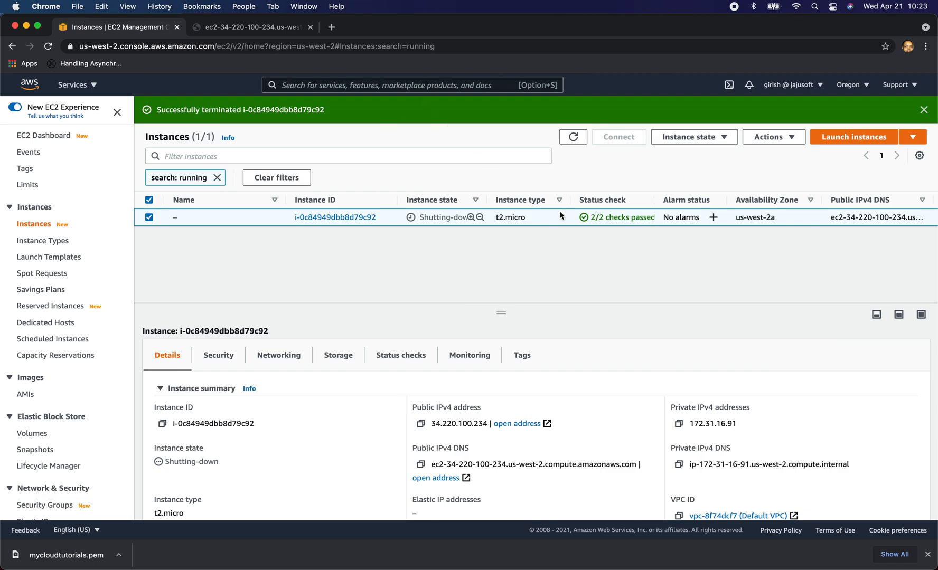
- Switch to Visual Studio Code and start apache-ec2.yaml with the line AWSTemplateFormatVersion: 2010-09-09
key("super+Tab")
key("super+Tab")
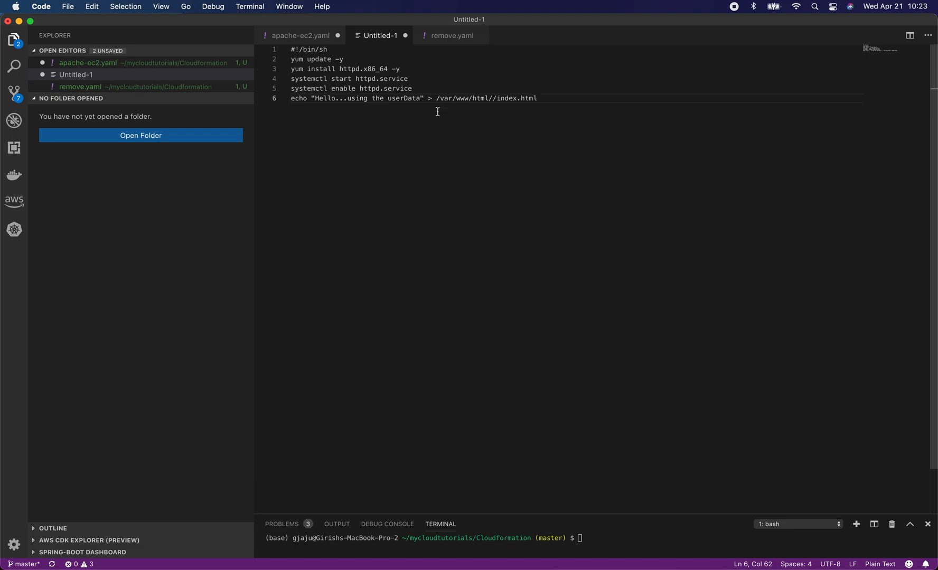
left_click(295, 36)
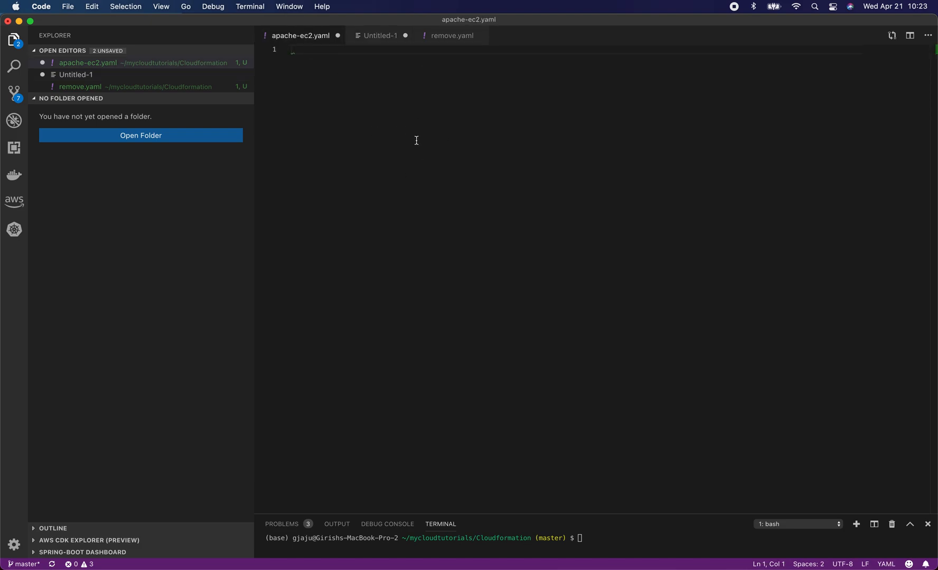
type("AWSTem")
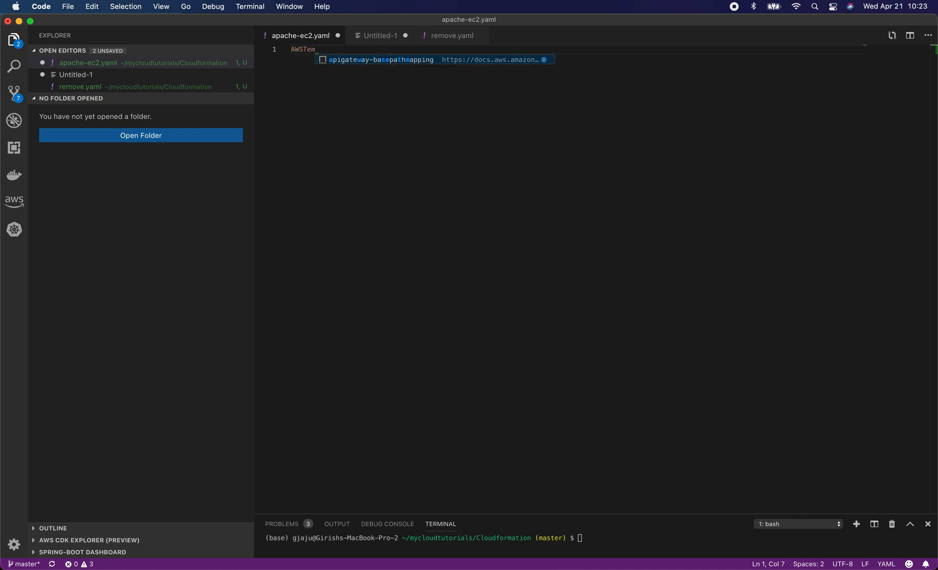
type("pla")
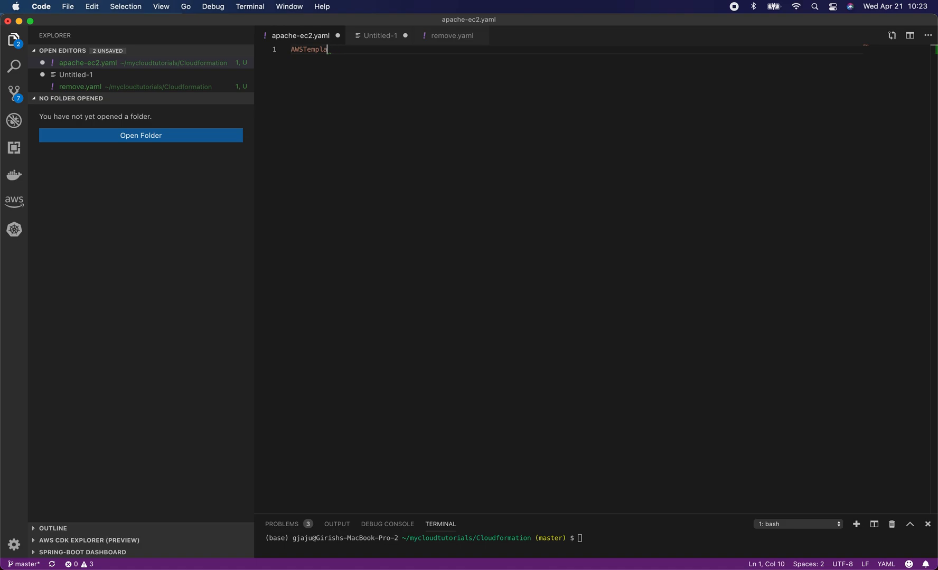
type("te")
type("tVersion")
key("Return")
key("Return")
key("Return")
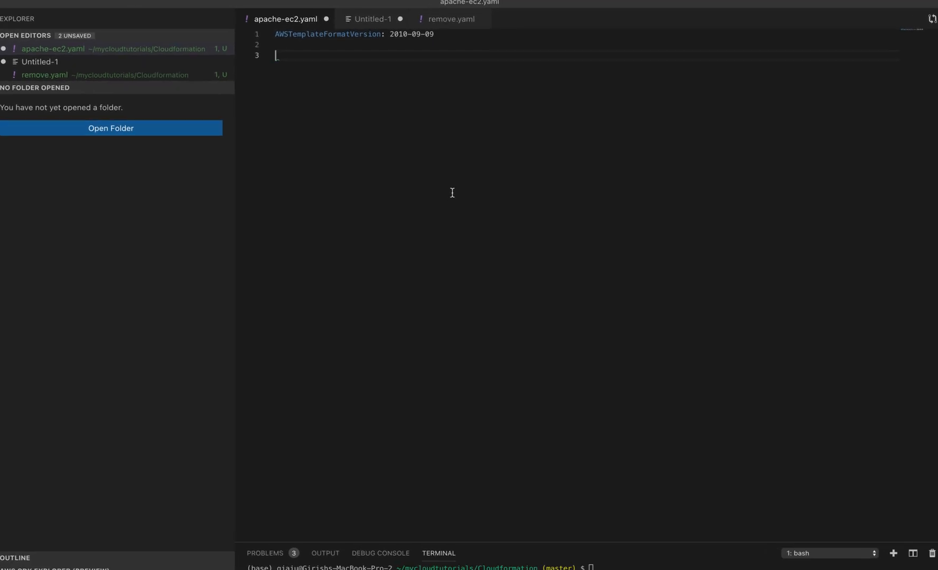
- Add a top-level Resources: section below the format version, separated by a blank line
type("Recource")
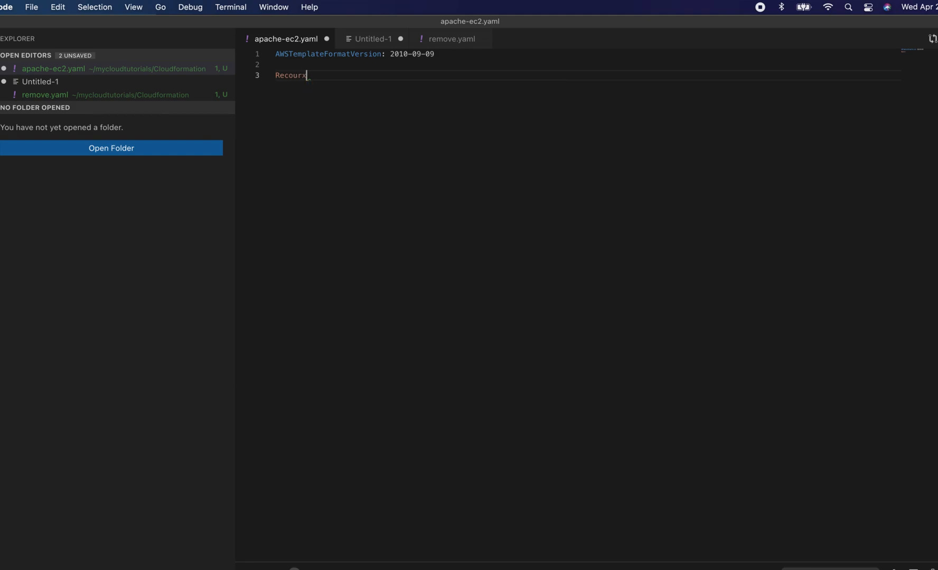
type("s:")
key("Return")
key("Right")
key("Right")
key("Right")
key("BackSpace")
type("s")
key("Return")
key("Tab")
- Define a resource named Ec2ApacheInstance under Resources with the type AWS::EC2::Instance
type("Ec2")
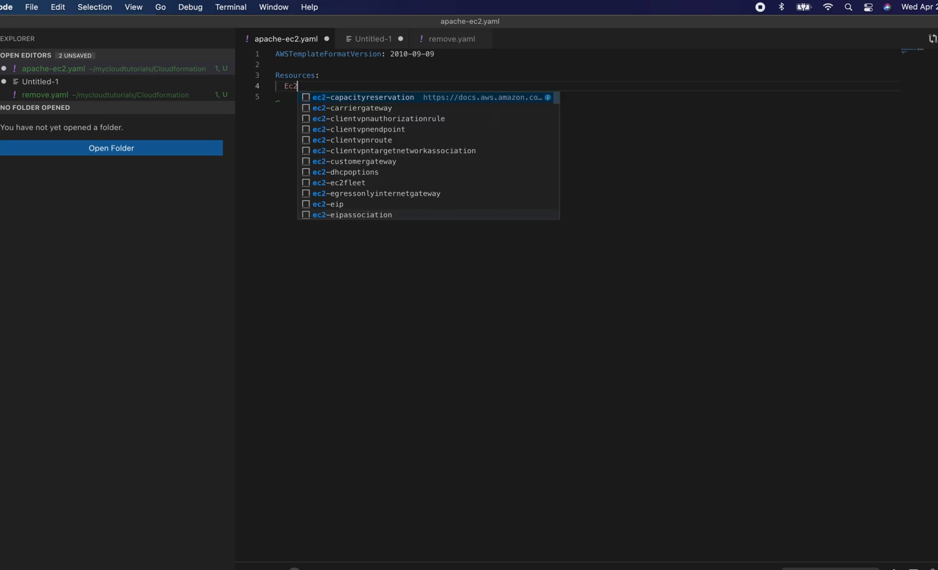
type("Apache")
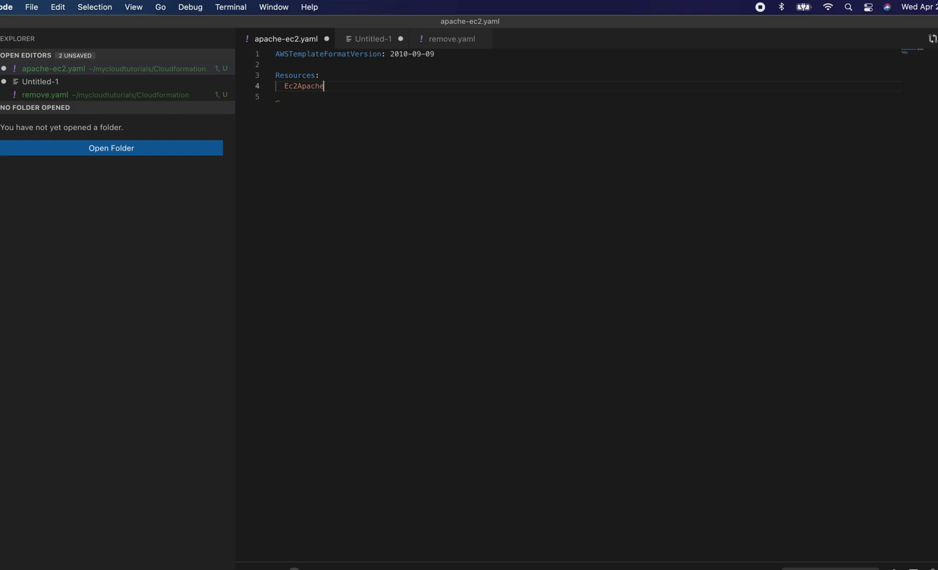
type("Instance:")
key("Return")
key("Tab")
type("Typ")
key("Return")
type("AWS::EC2::Inst")
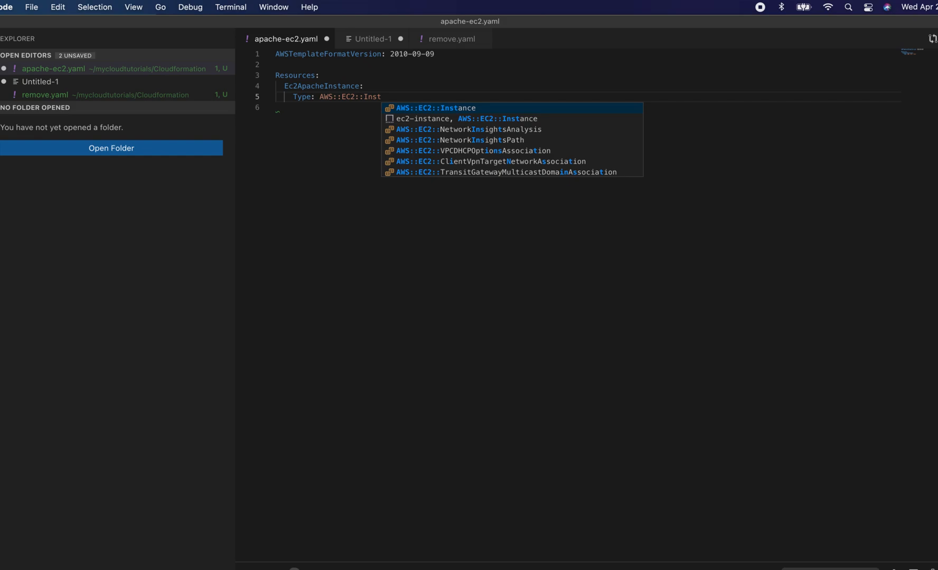
key("Return")
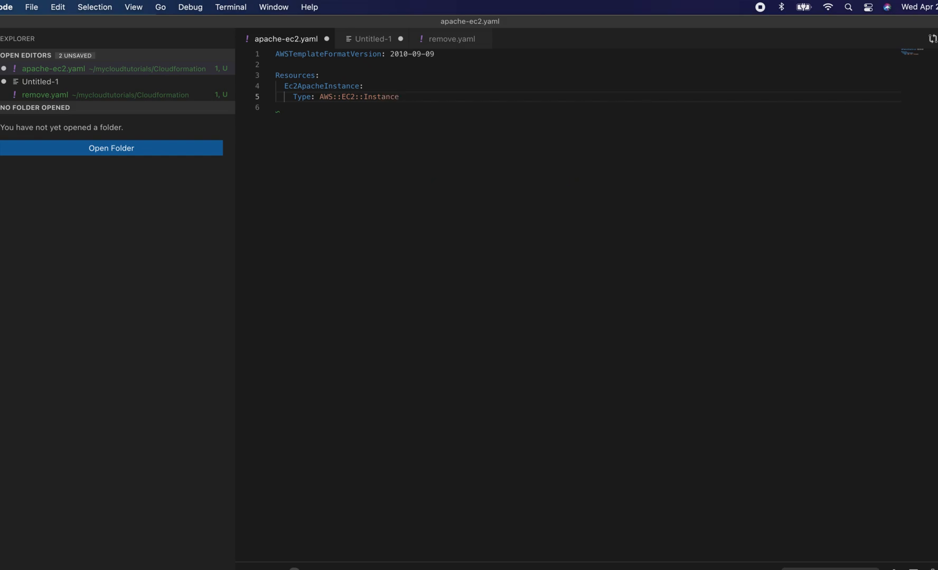
- Add a Properties block to Ec2ApacheInstance with an ImageId property
key("Return")
type("Prop")
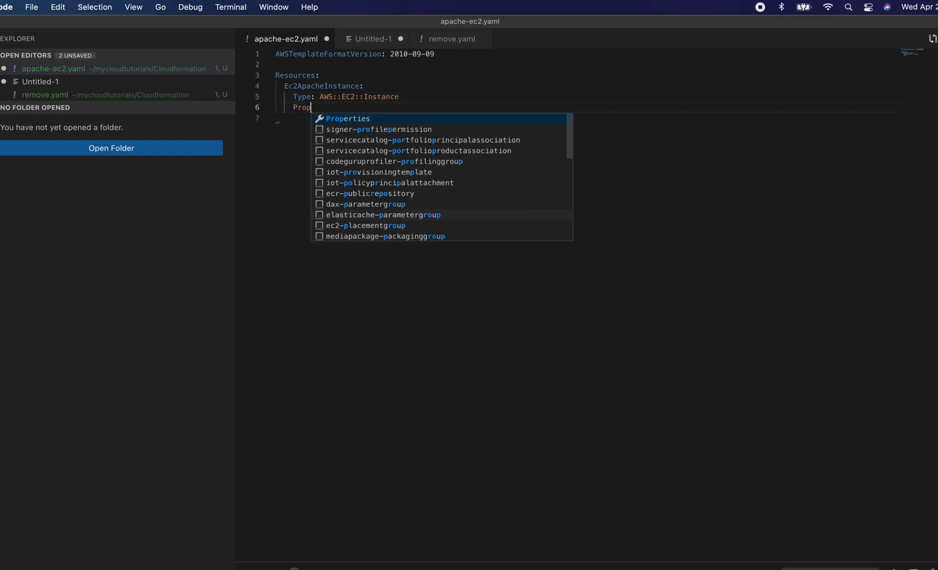
key("Return")
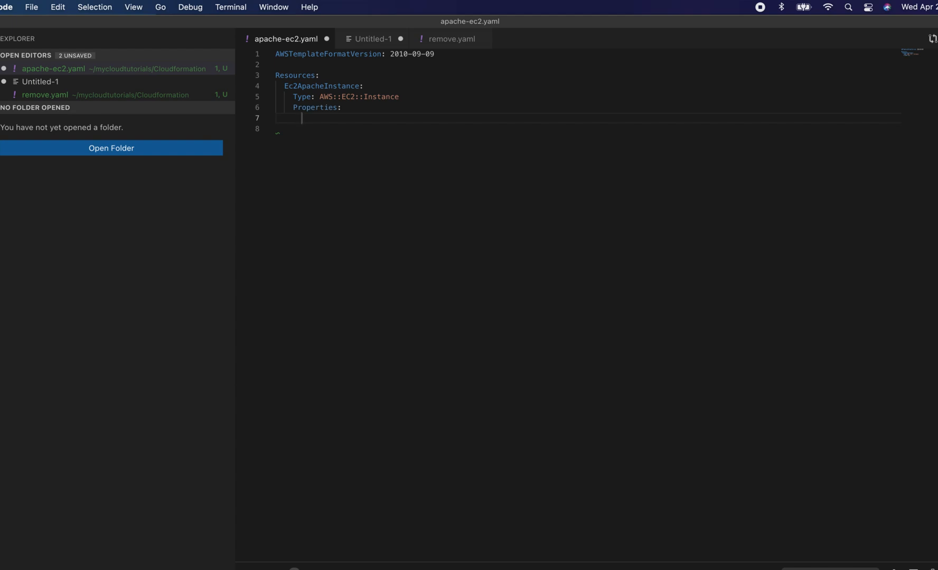
type("Image")
key("BackSpace")
key("BackSpace")
key("BackSpace")
key("BackSpace")
key("BackSpace")
key("BackSpace")
type("I")
key("Return")
- Copy the 64-bit x86 Amazon Linux 2 AMI ID from the EC2 launch wizard in Chrome and paste it as the template's ImageId
key("super+Tab")
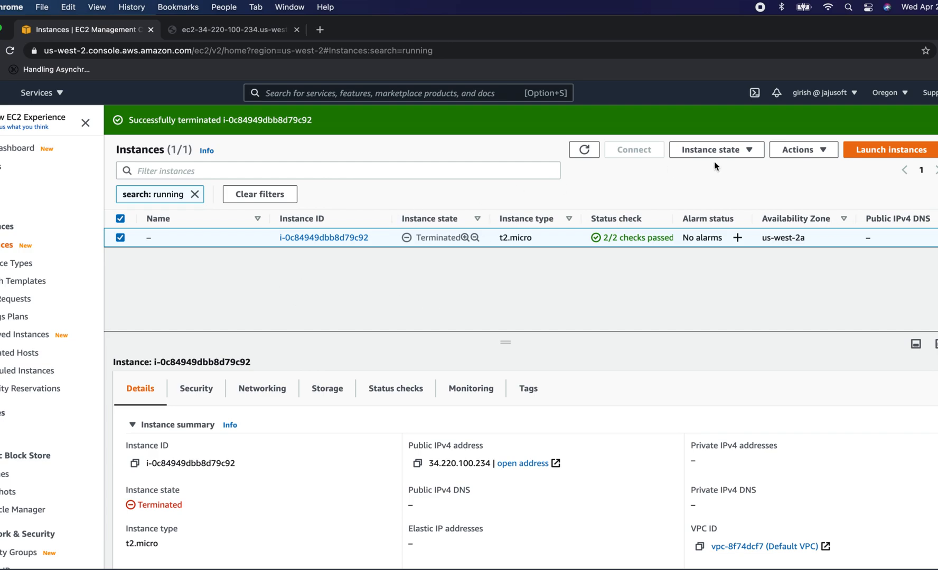
left_click(891, 150)
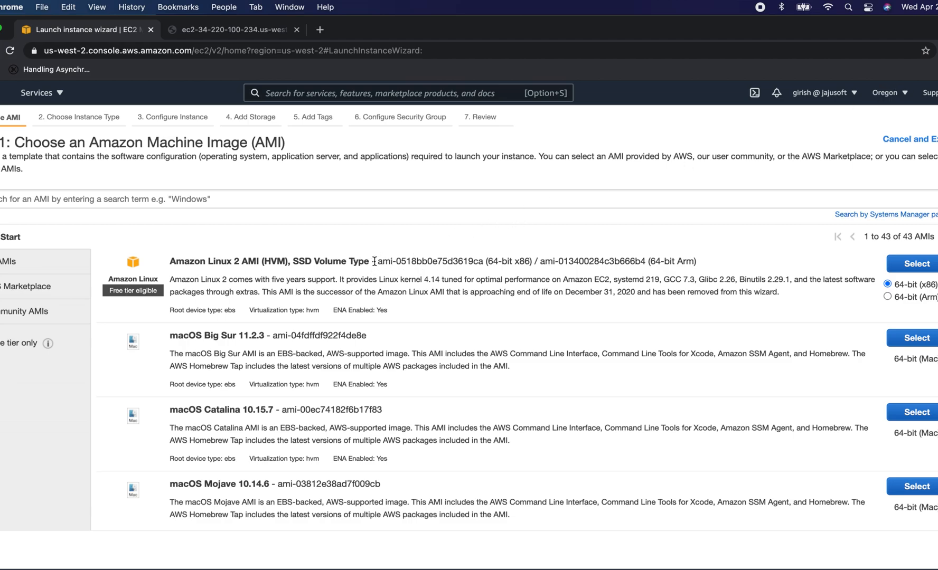
left_click_drag(377, 261, 482, 260)
key("super+c")
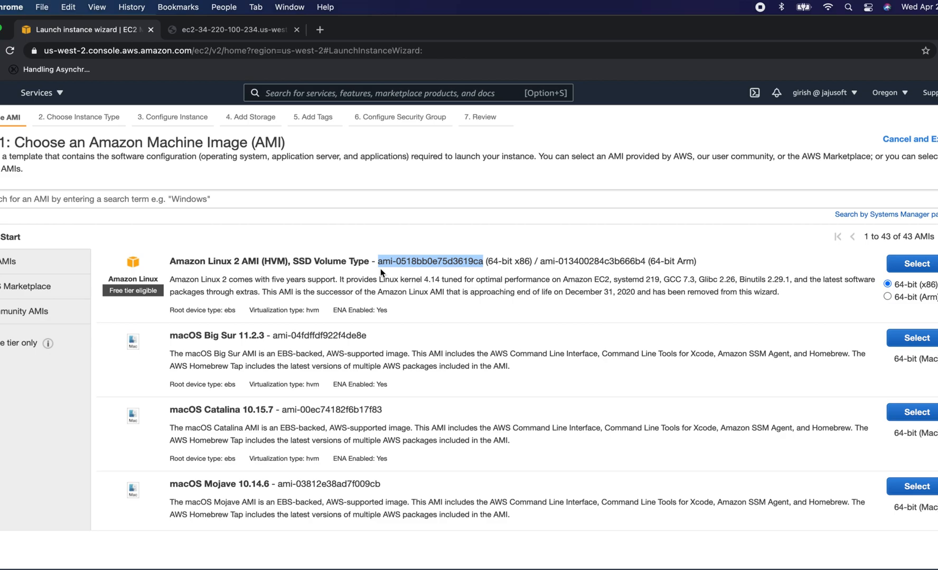
key("super+Tab")
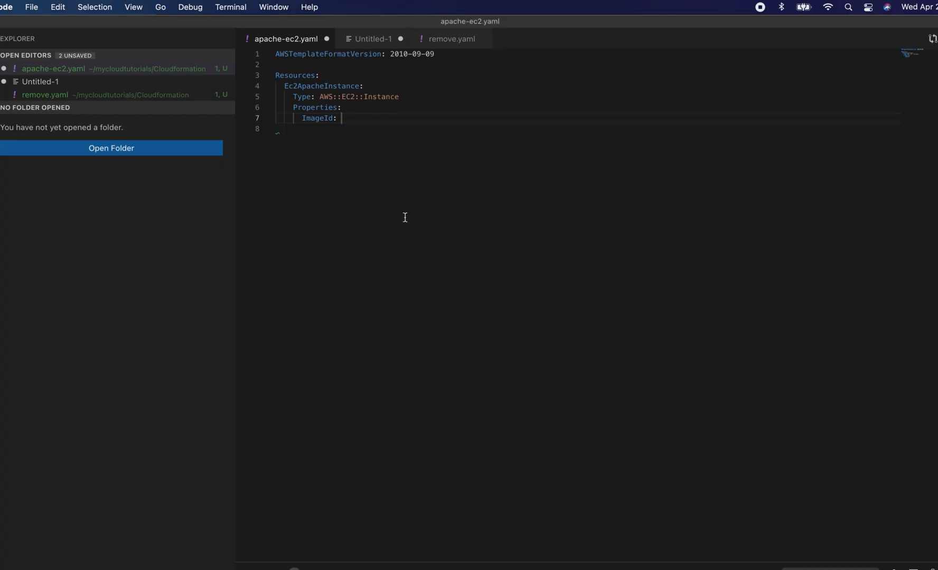
key("super+v")
key("Return")
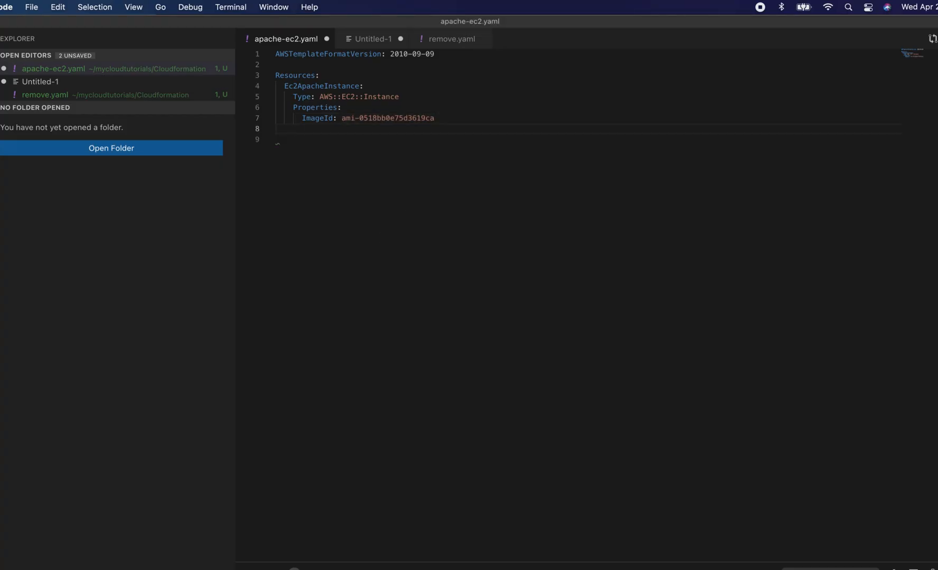
- Add an InstanceType property with the value t2.micro below ImageId
type("Ins")
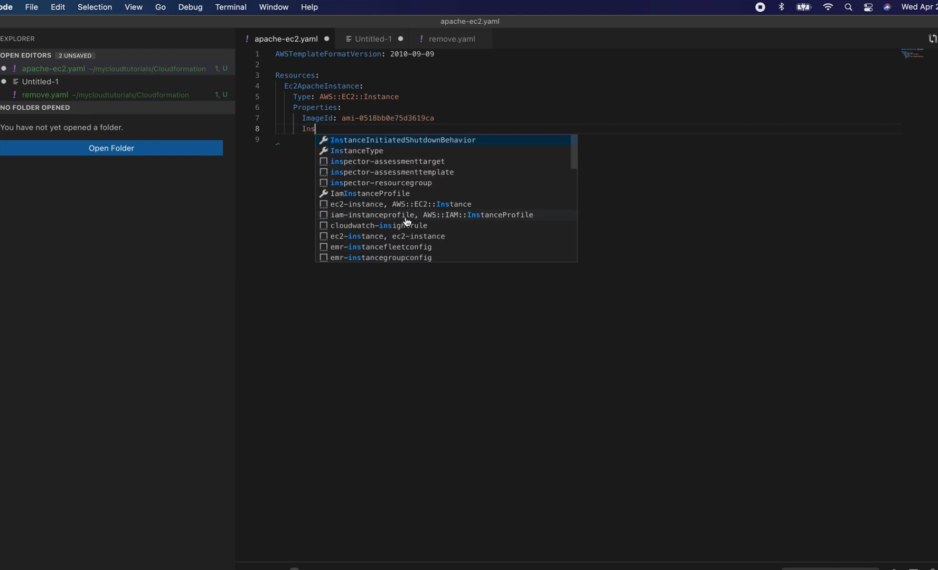
key("Down")
key("Return")
type("t2.micro")
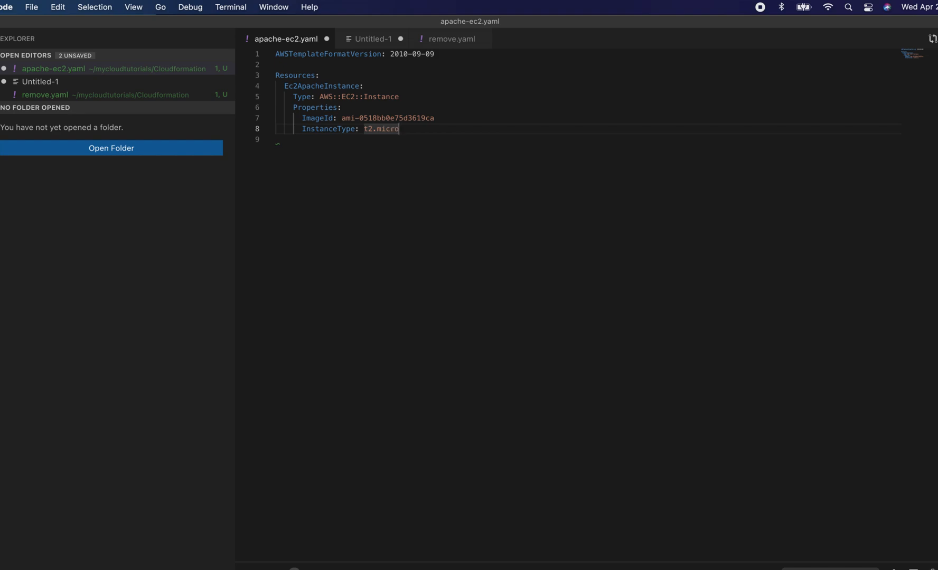
key("Return")
key("Return")
- Add a Tags property with a Key/Value entry, aligned with InstanceType
left_click(276, 139)
key("Tab")
key("Tab")
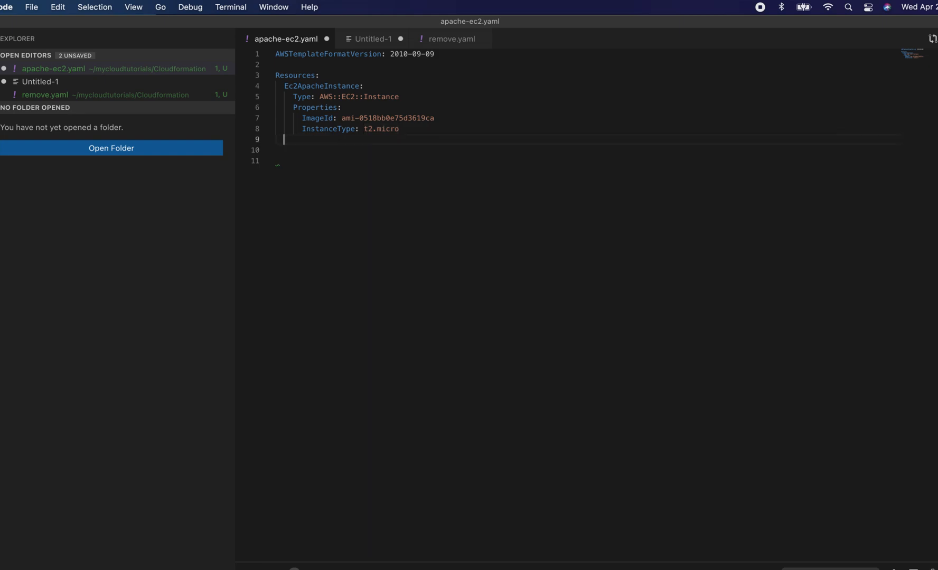
key("Tab")
type("Ta")
key("Return")
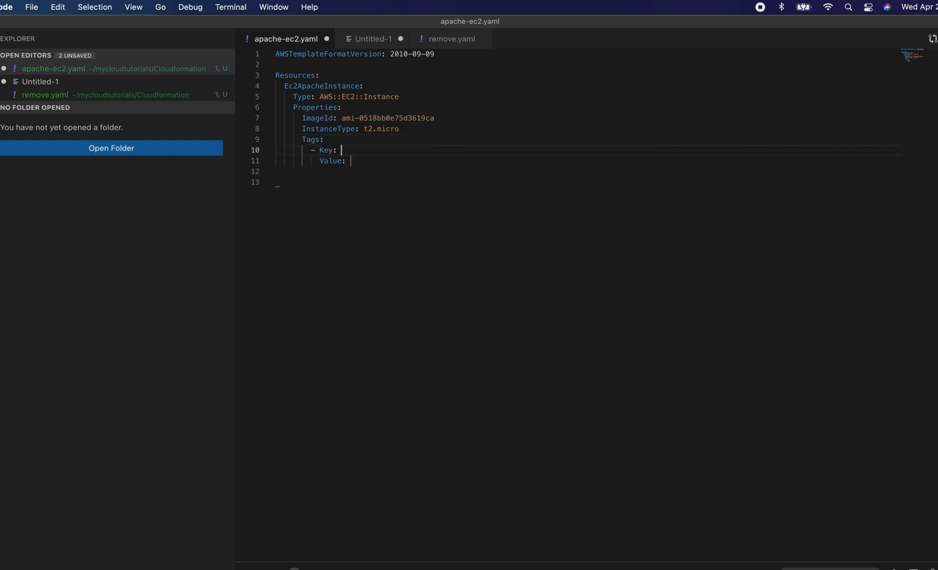
type("My Apache Serve")
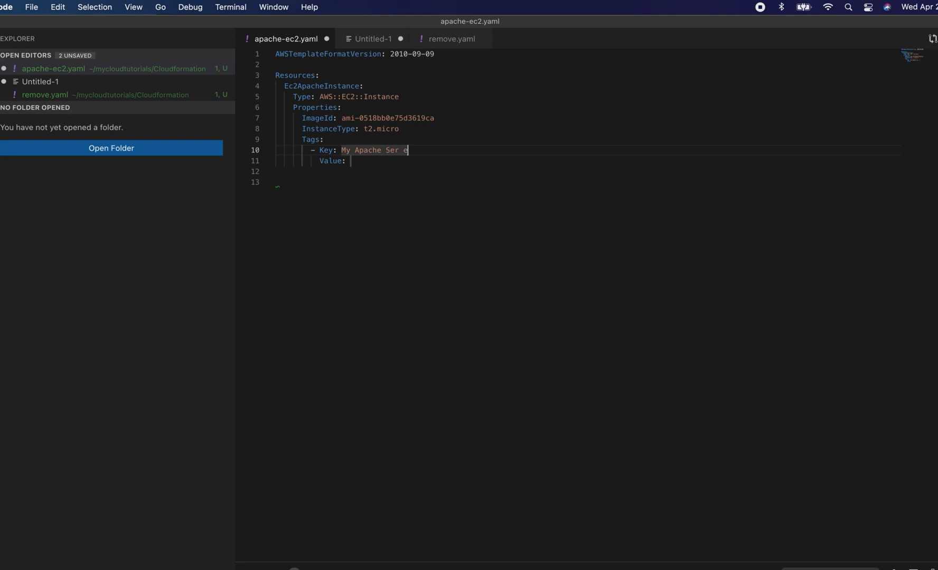
key("BackSpace")
key("BackSpace")
key("BackSpace")
key("BackSpace")
key("BackSpace")
key("BackSpace")
key("BackSpace")
key("BackSpace")
key("BackSpace")
key("BackSpace")
key("BackSpace")
key("BackSpace")
key("BackSpace")
key("BackSpace")
key("BackSpace")
- Set the tag's key to Name and its value to My Apache Server
type("Name   Value: ")
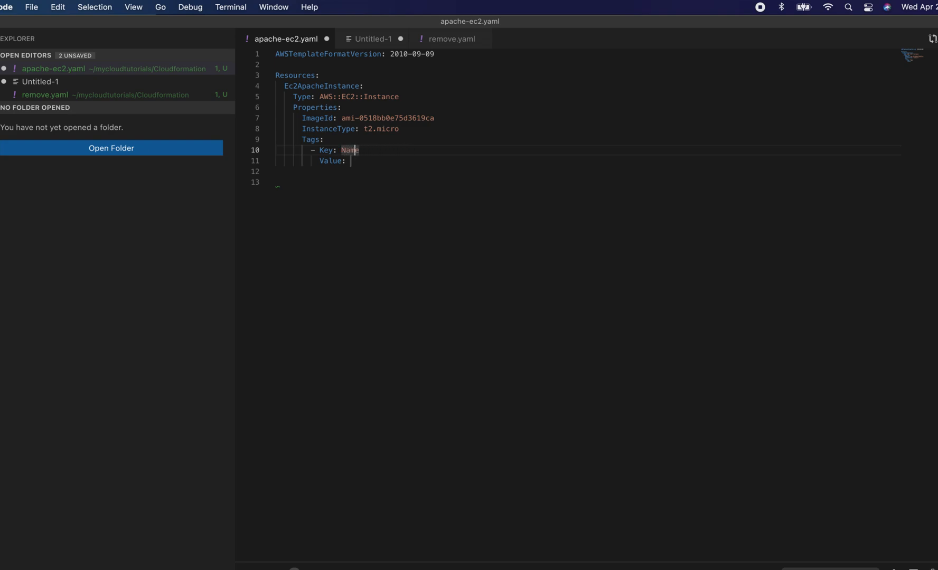
type("My Apache Server")
- Add a UserData: property below the tags, aligned with Tags and separated by a blank line
key("Return")
key("BackSpace")
key("BackSpace")
key("BackSpace")
key("BackSpace")
key("Return")
key("Tab")
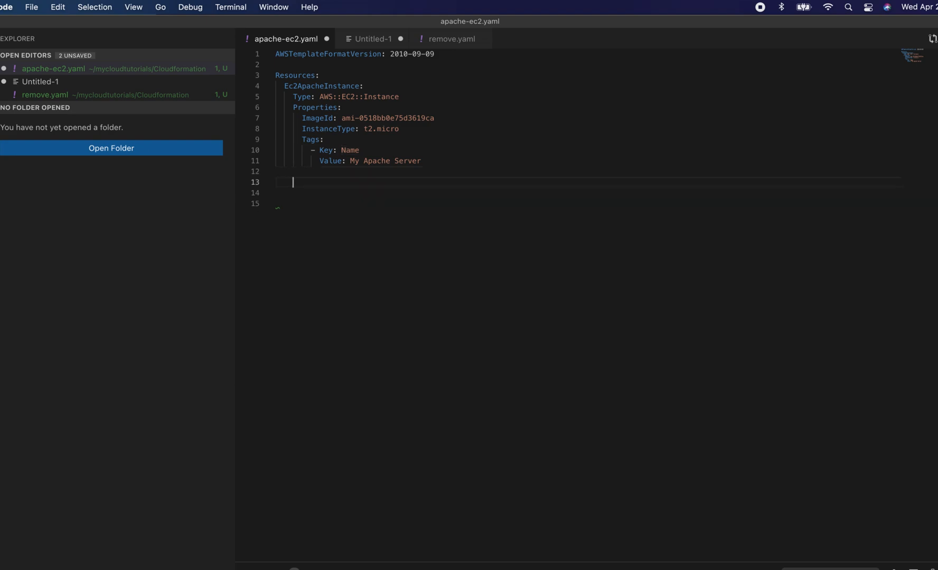
type("UserData:")
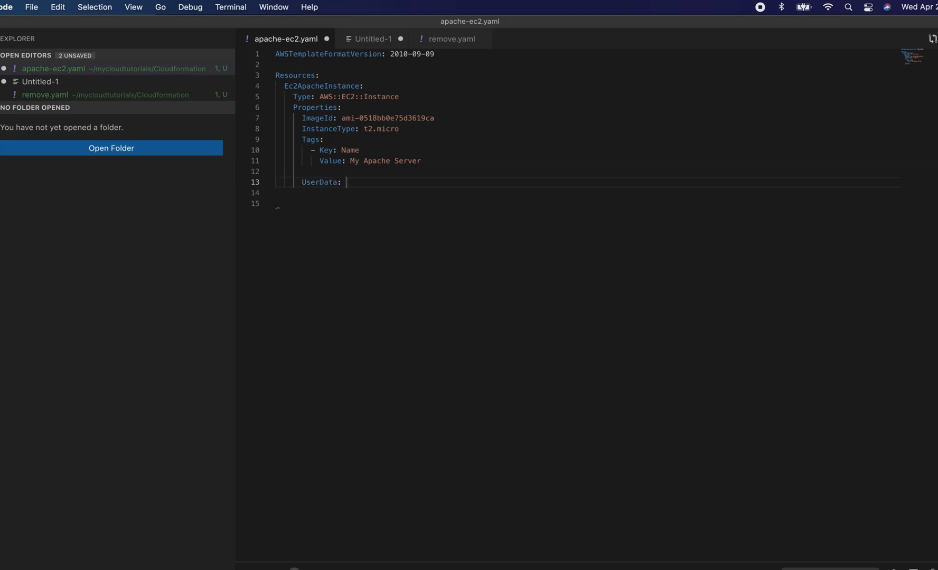
key("Return")
- Nest Fn::Base64: under UserData and begin a multi-line !Sub | block inside it
type("Fn")
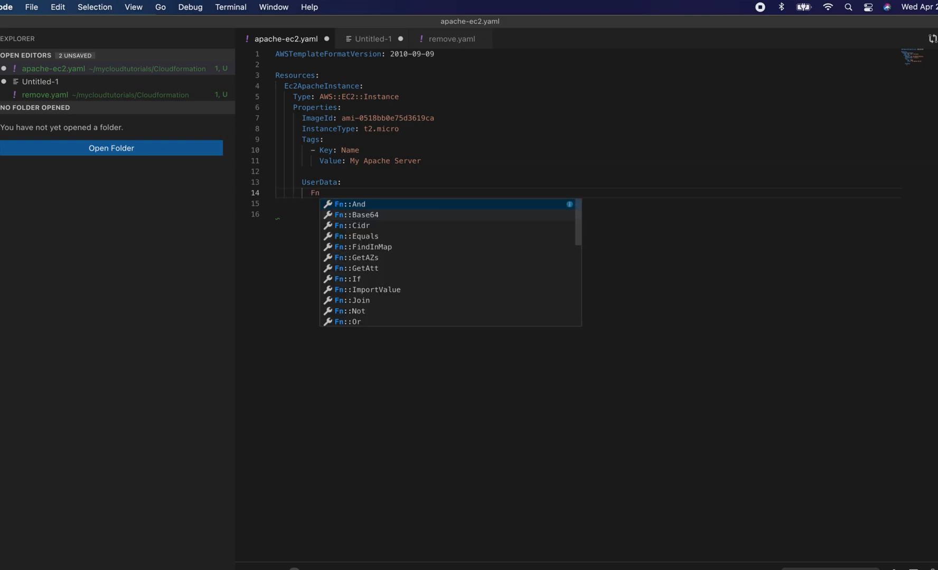
left_click(362, 212)
type("::Base64")
key("Return")
key("Tab")
type("!S")
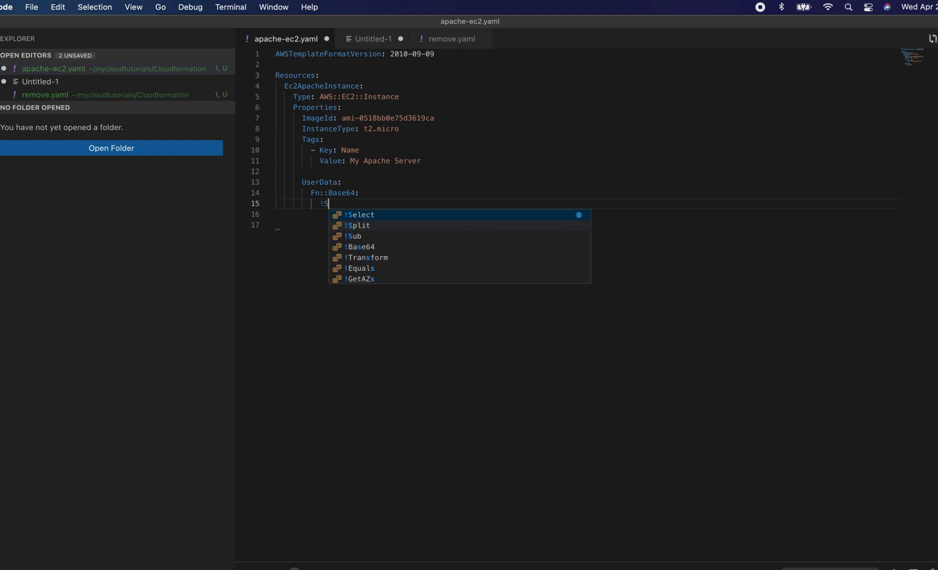
type("ub |")
key("Return")
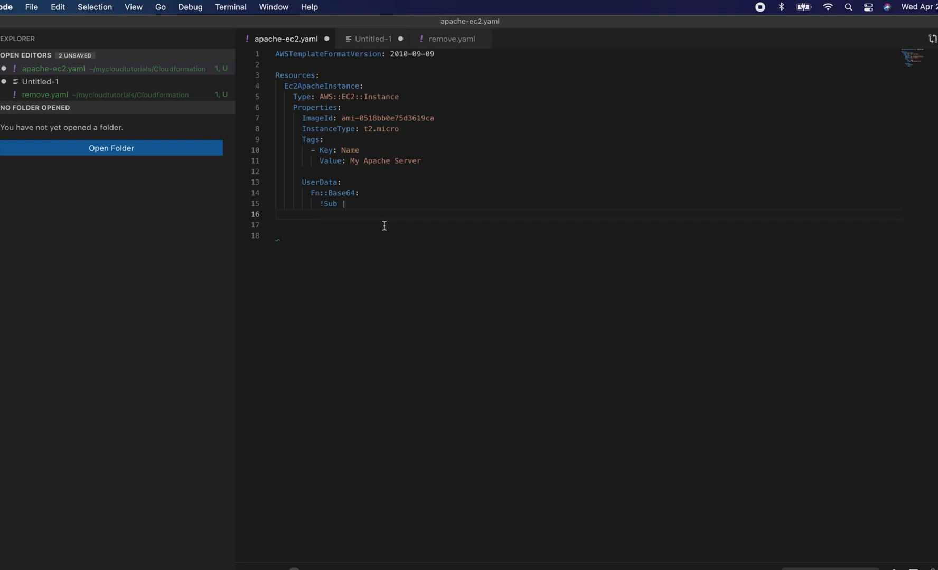
- Copy the whole shell script from Untitled-1 and paste it below the !Sub line in apache-ec2.yaml
left_click(383, 39)
left_click_drag(551, 108, 208, 51)
key("super+c")
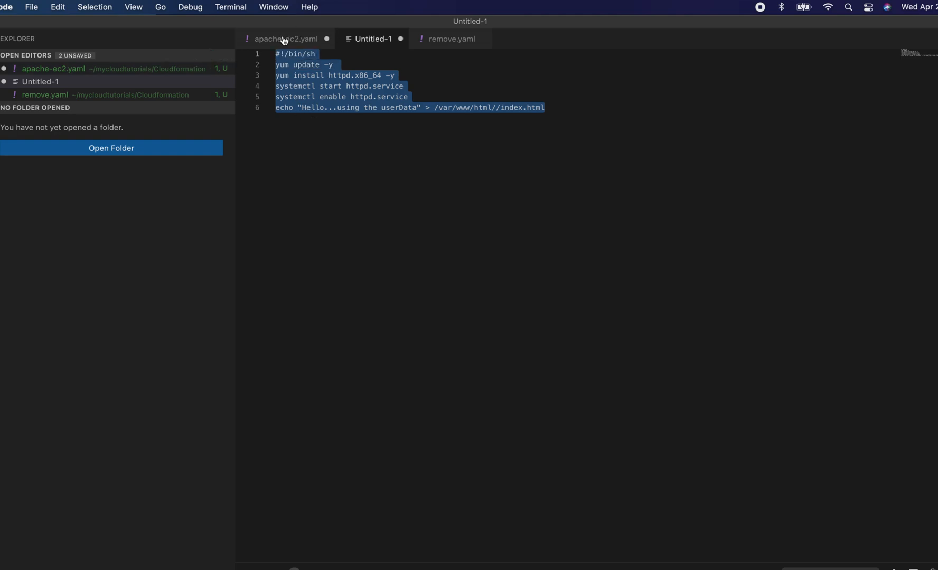
left_click(311, 40)
key("super+v")
- Indent all pasted script lines so they sit one level deeper than !Sub
left_click_drag(563, 273, 205, 211)
key("Tab")
key("Tab")
key("Tab")
key("Tab")
key("Tab")
key("Tab")
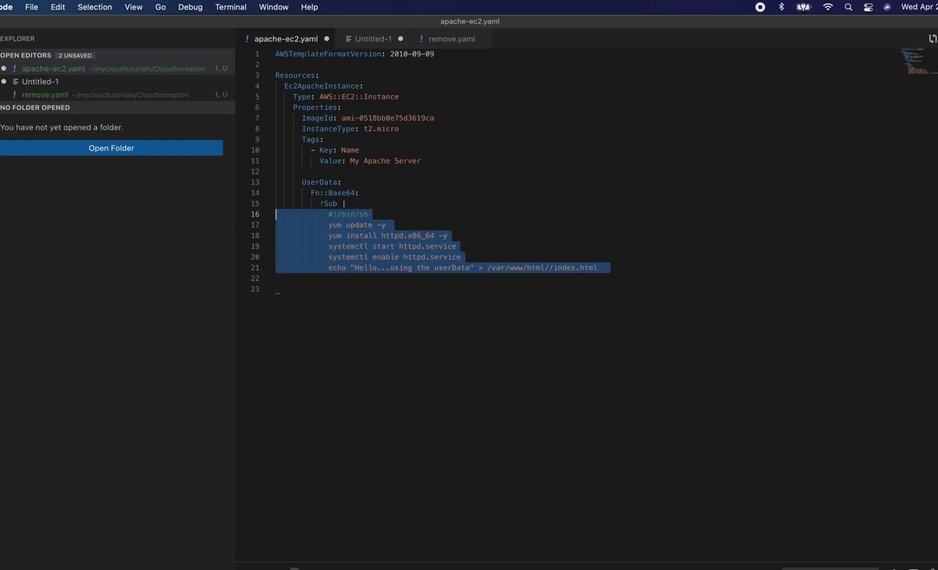
- Insert "CF and" before userData in the script's echo message
left_click(347, 216)
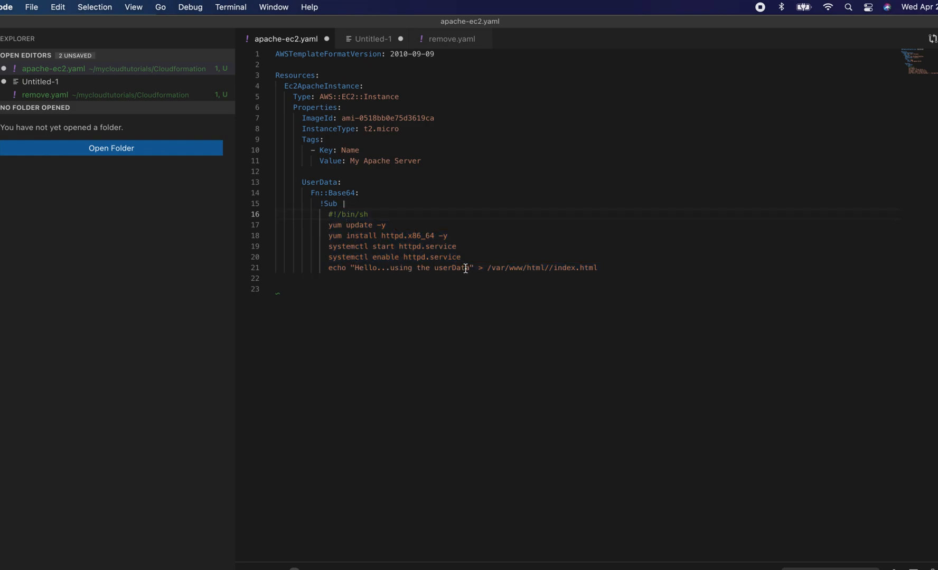
left_click(435, 268)
type("CF and")
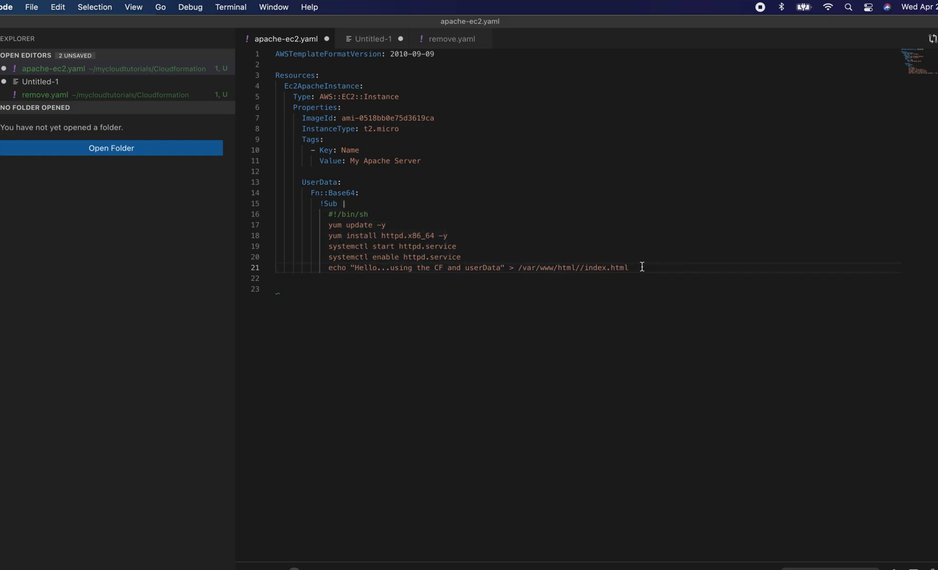
- Add a KeyName property after the script, aligned with UserData
key("Return")
key("BackSpace")
key("BackSpace")
key("BackSpace")
key("Tab")
type("Key")
key("Return")
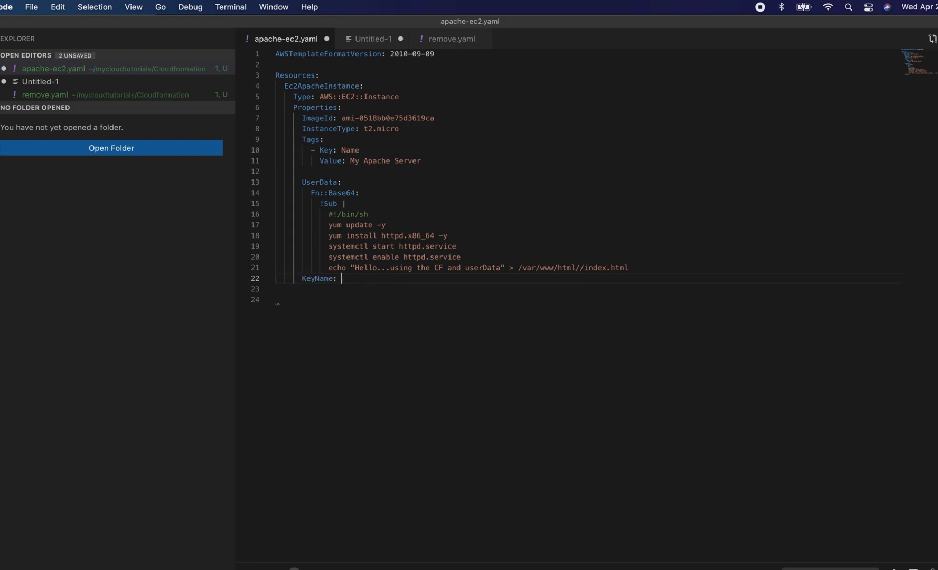
- Set KeyName to "mycloudtutorials" and add a blank line below it
type(":")
key("BackSpace")
type("\"mycklo")
key("BackSpace")
key("BackSpace")
key("BackSpace")
type("loudtutorials")
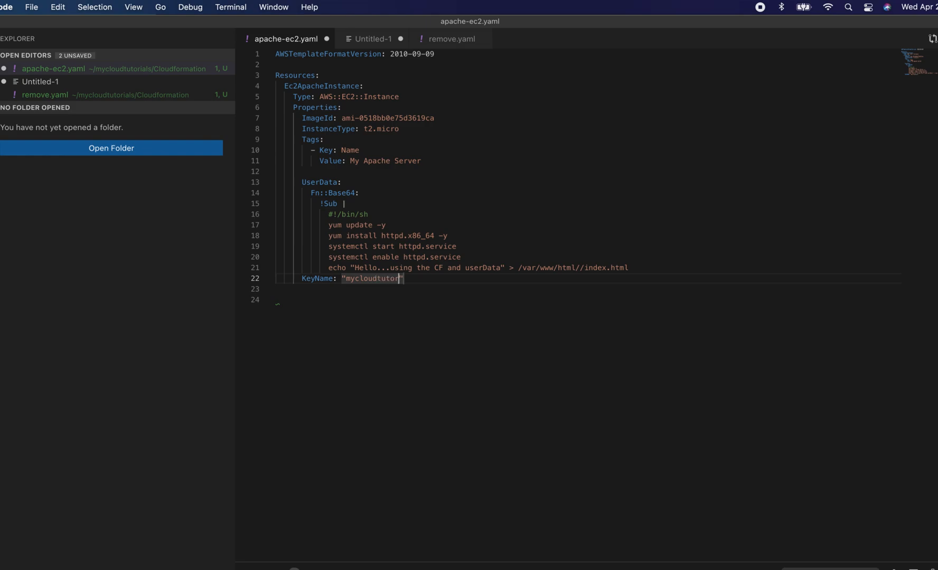
key("Return")
key("Up")
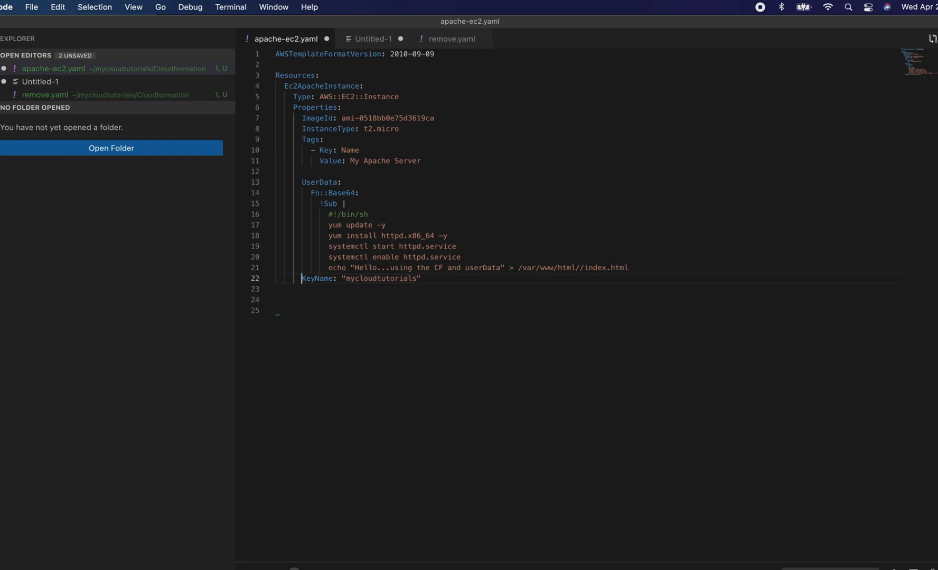
- Insert a blank line above KeyName and add a SecurityGroups list property directly below it
key("Return")
key("Down")
key("Tab")
key("Tab")
key("Tab")
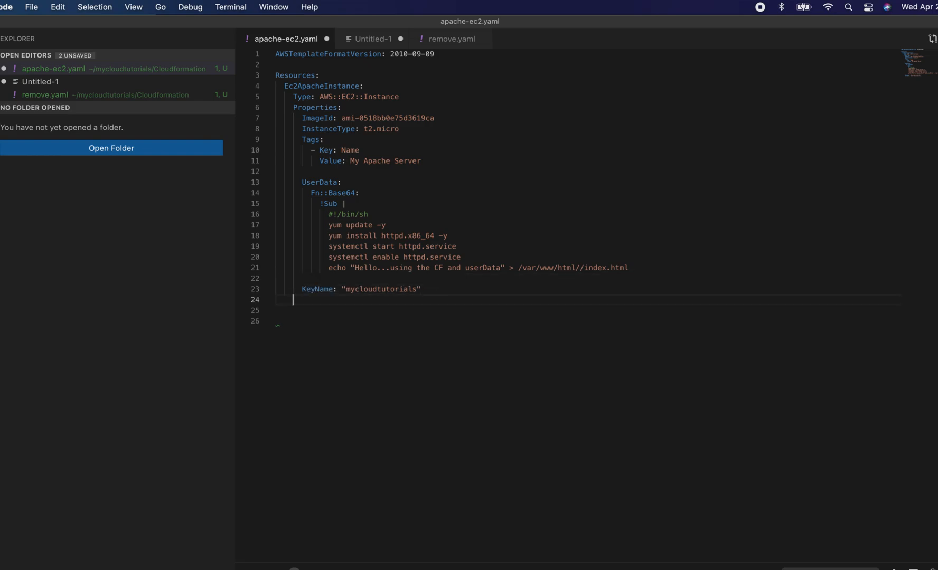
type("Secu")
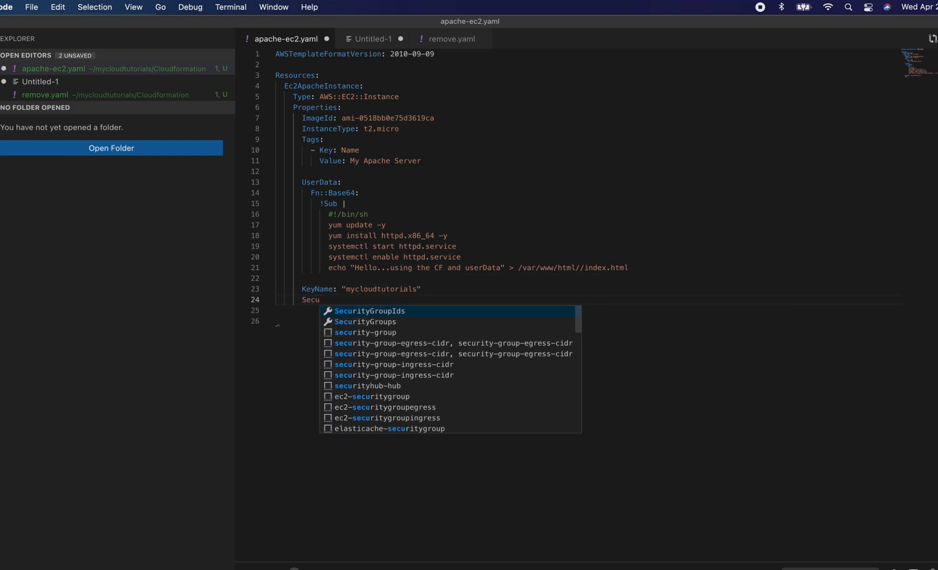
key("Down")
key("Return")
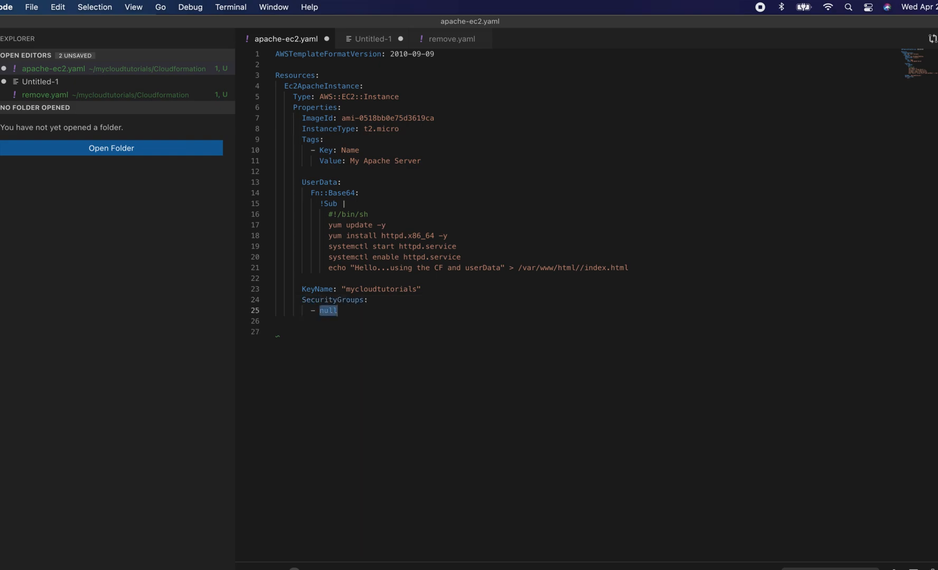
- Add an ApacheSecurityGroup resource after the SecurityGroups list, at the same level as Ec2ApacheInstance
key("End")
key("Return")
key("Return")
key("BackSpace")
key("BackSpace")
key("BackSpace")
key("BackSpace")
type("Apa")
type("S")
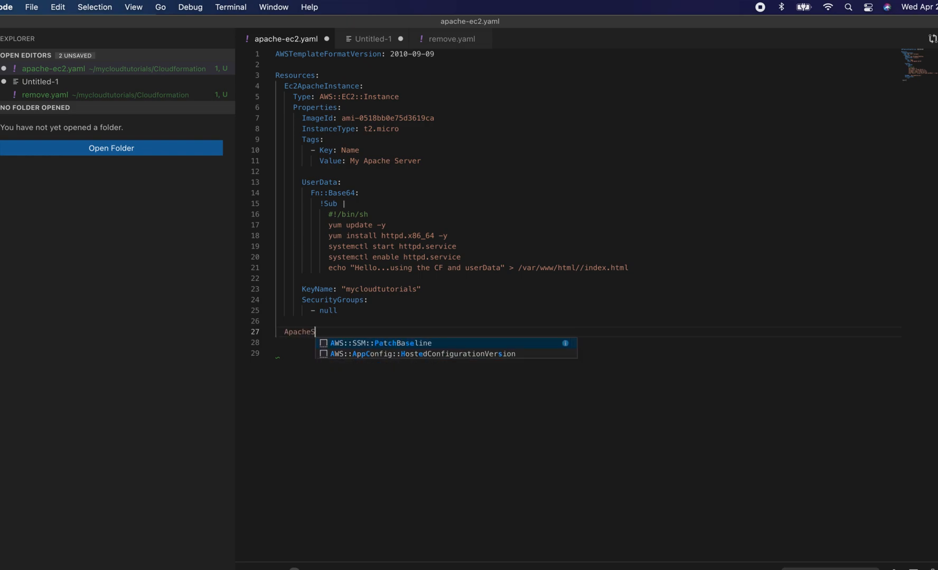
type("eciurityGroup:")
- Set the ApacheSecurityGroup resource's Type to AWS::EC2::SecurityGroup
key("Return")
type("Typ")
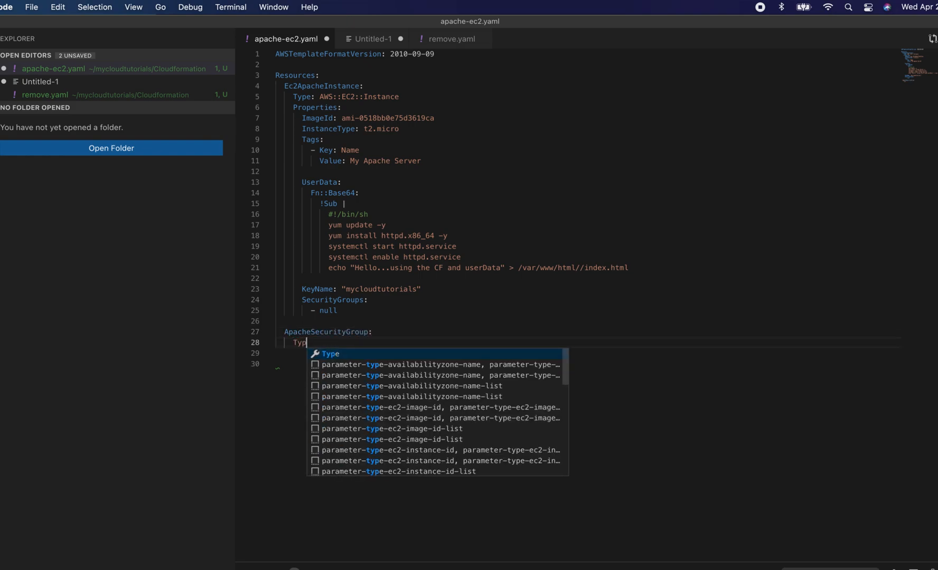
type("e: E")
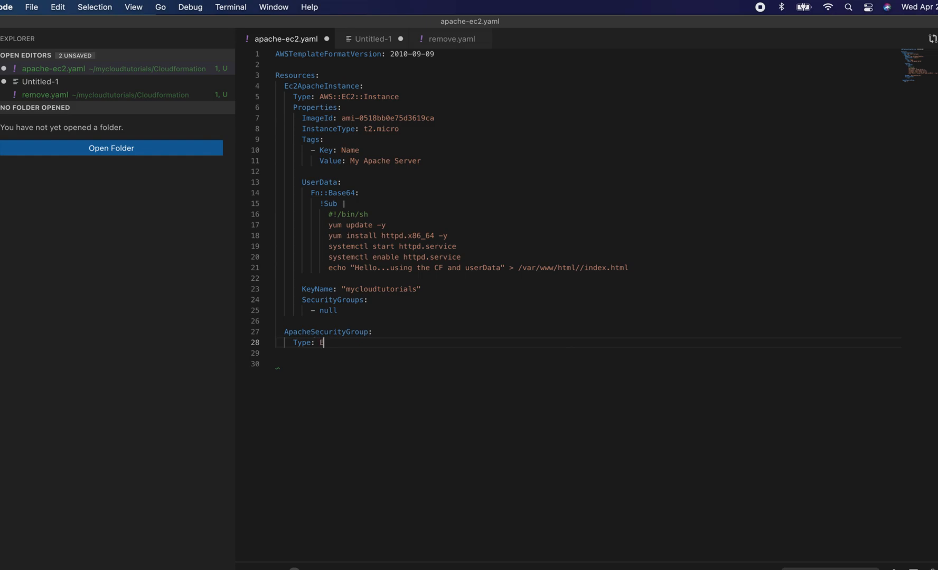
key("BackSpace")
type("AWS::EC2::")
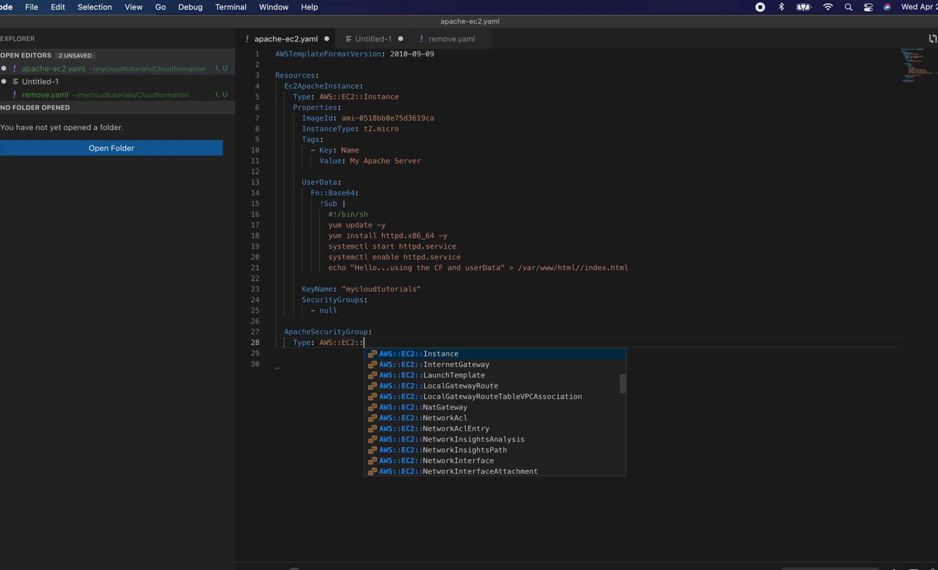
type("Se")
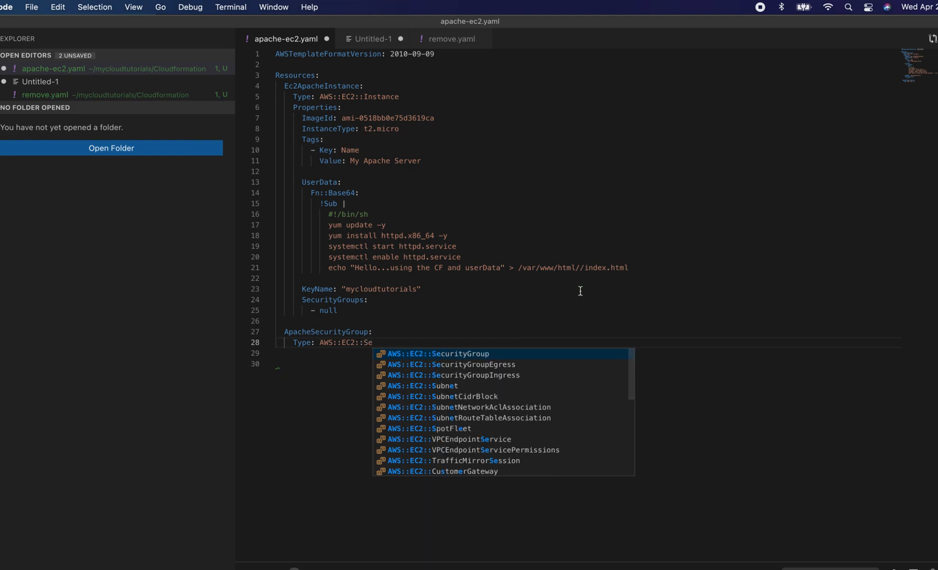
left_click(465, 355)
key("Return")
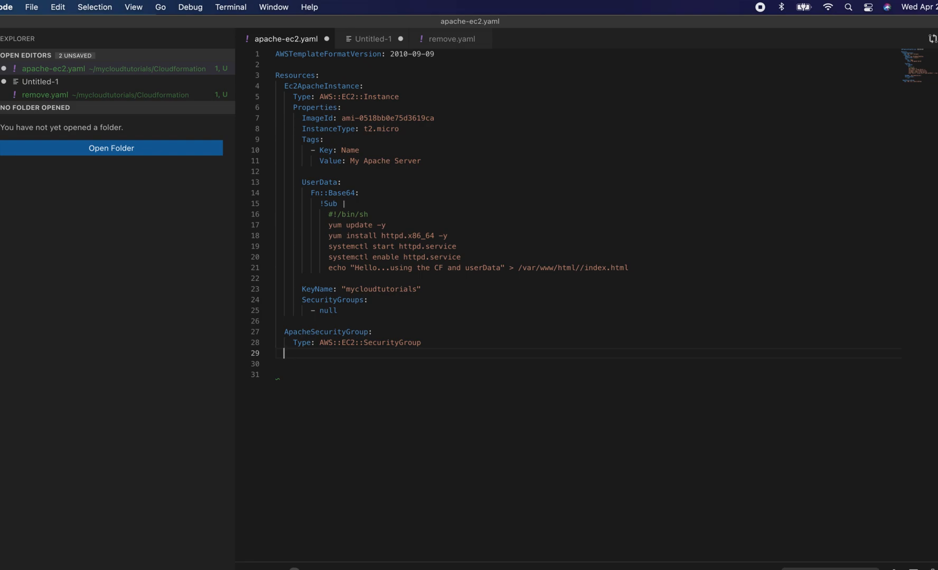
- Add Properties to ApacheSecurityGroup with GroupDescription "My Apache Security Group" and GroupName "My APache SG", leaving a blank line below
type("pr")
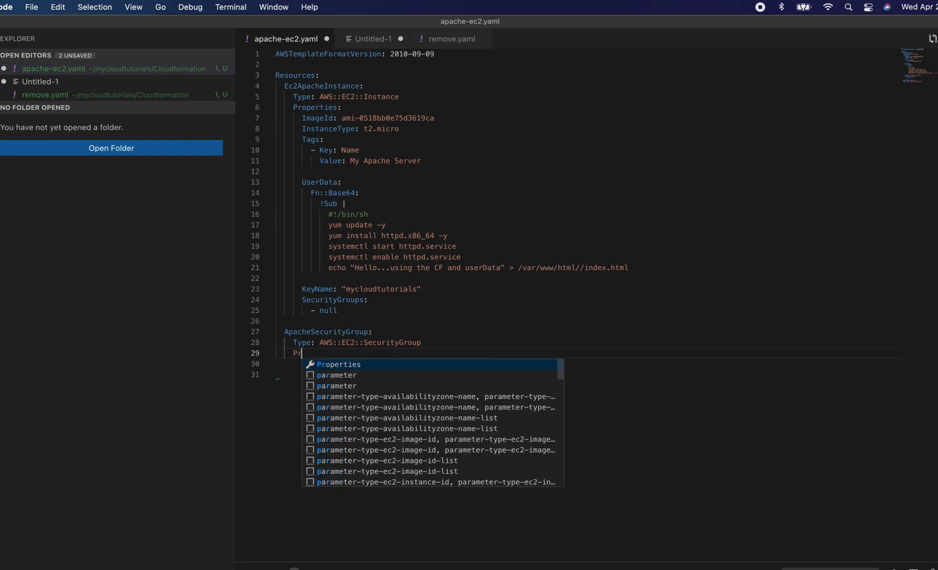
key("Return")
type("My Apache Security Group")
key("Return")
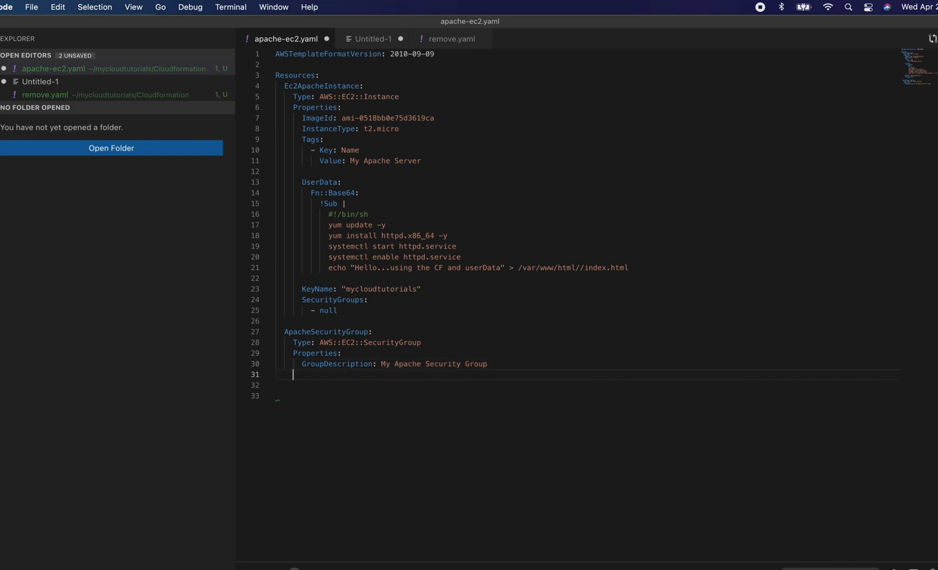
type("Group")
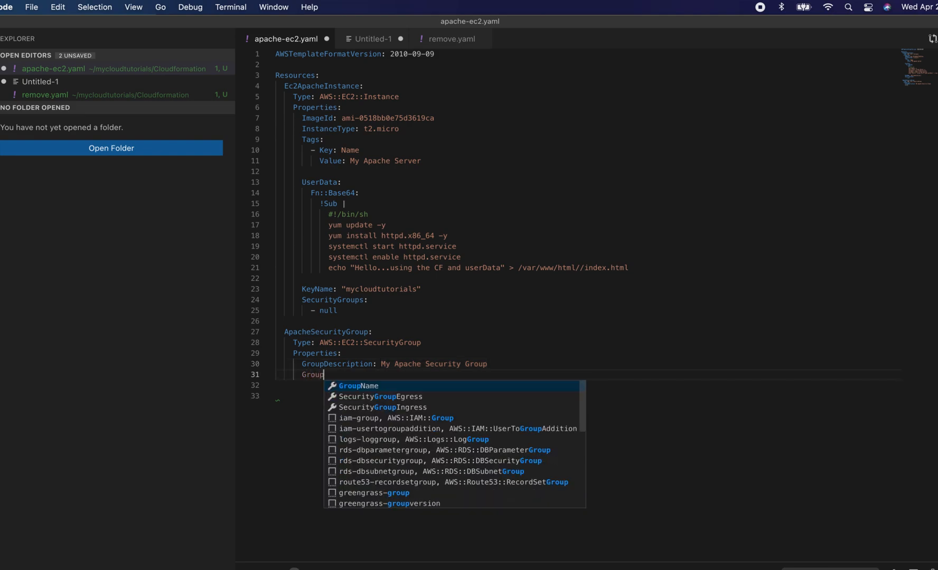
type("Name: My APache")
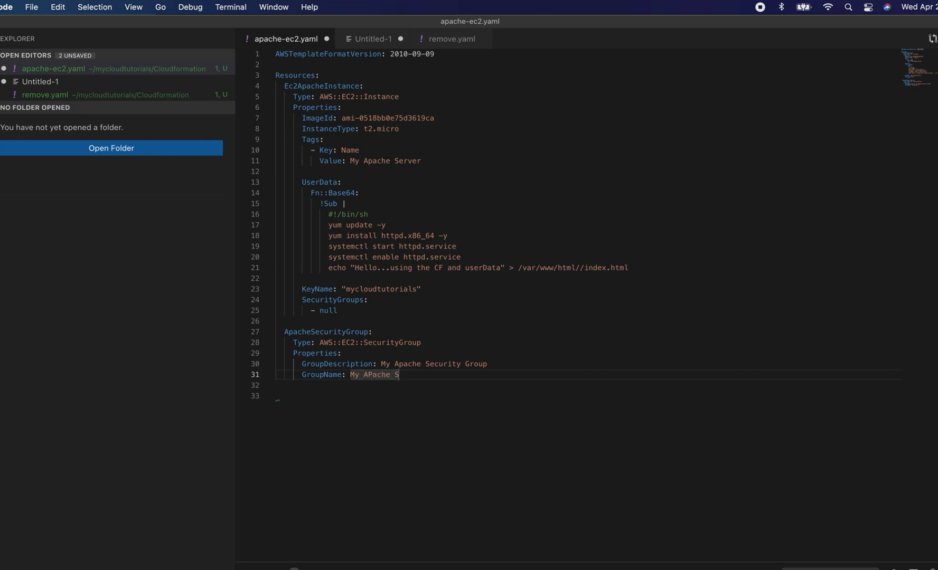
type("SG")
key("Return")
key("BackSpace")
key("Return")
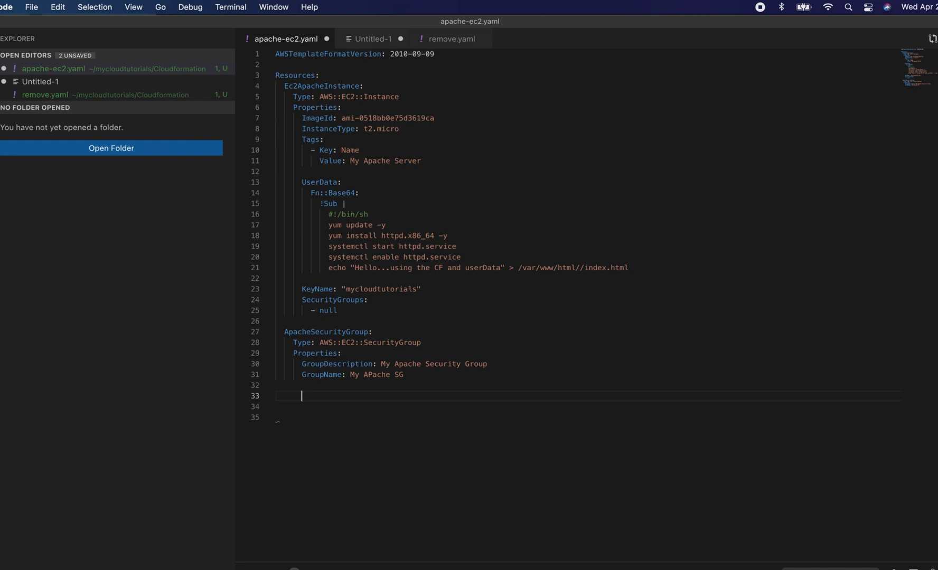
- Add a SecurityGroupIngress rule with IpProtocol "tcp" and CidrIp "0.0.0.0/0"
type("Security")
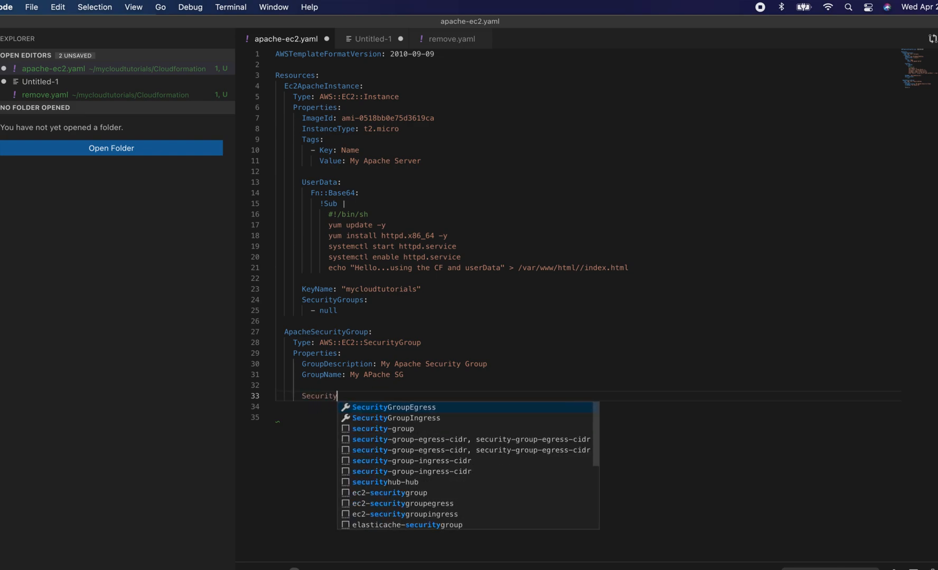
key("Return")
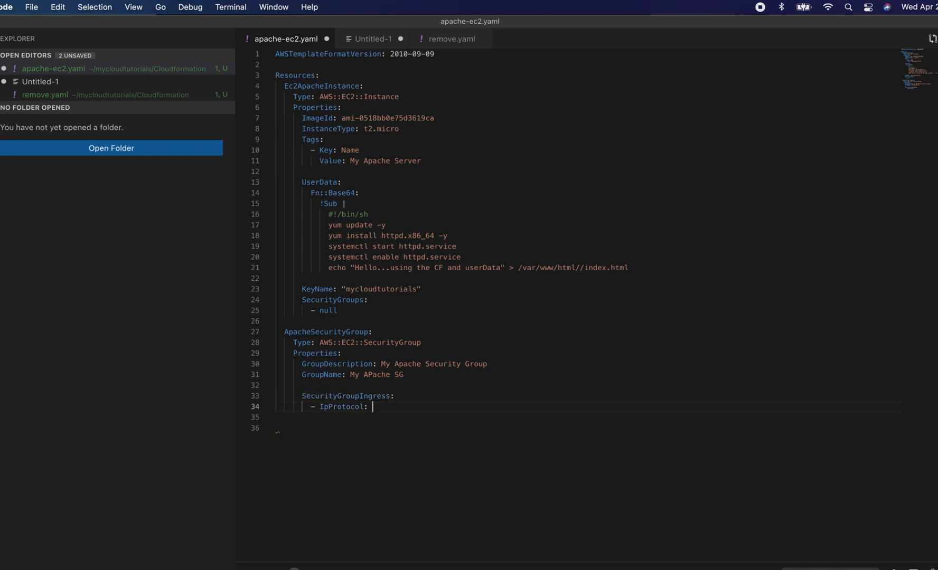
type("\"tcp")
key("Return")
type("Ci")
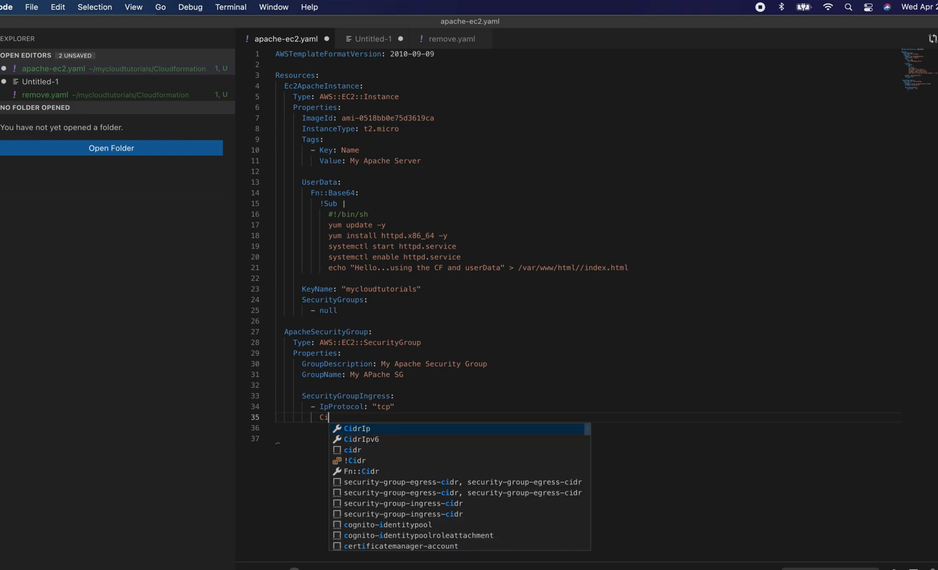
key("Return")
type("\"")
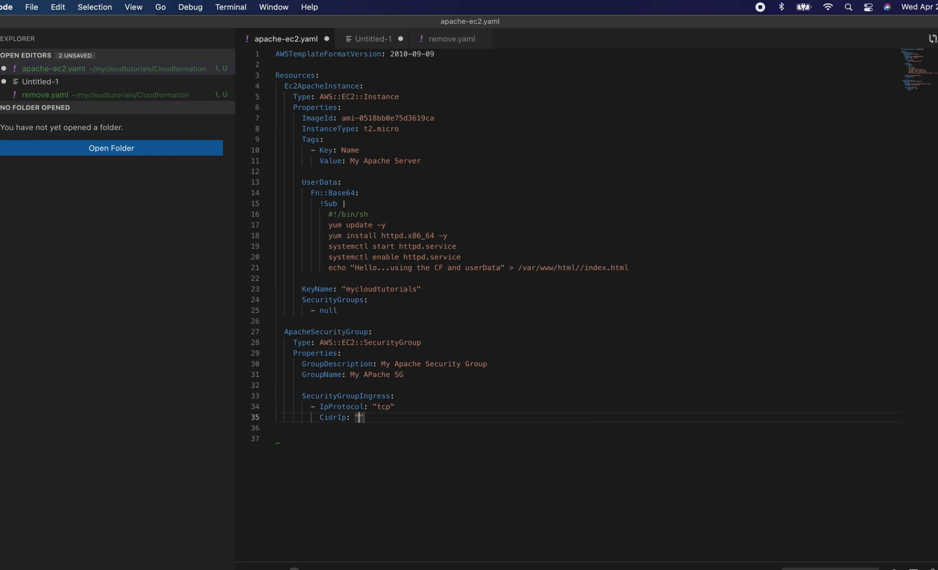
type("0.0.0.0/0")
- Add FromPort 80 and ToPort 80 to the ingress rule
key("Down")
type("F")
key("Return")
type("80")
key("Return")
key("BackSpace")
key("BackSpace")
key("BackSpace")
key("BackSpace")
key("BackSpace")
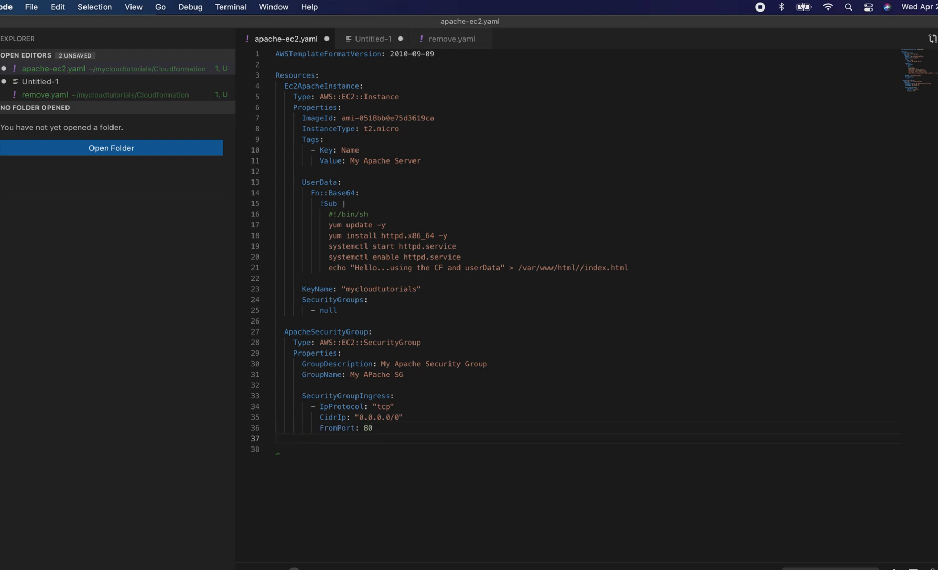
type("To")
key("Return")
type("80")
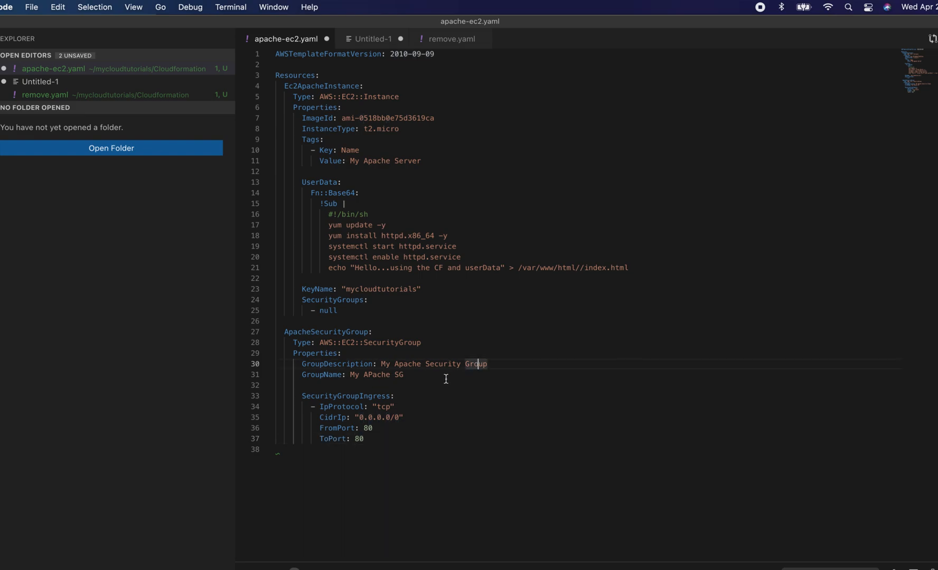
- Duplicate the port 80 ingress rule below itself and set the copy's FromPort and ToPort to 443
scroll(477, 363, "down", 3)
left_click_drag(364, 372, 244, 339)
key("super+c")
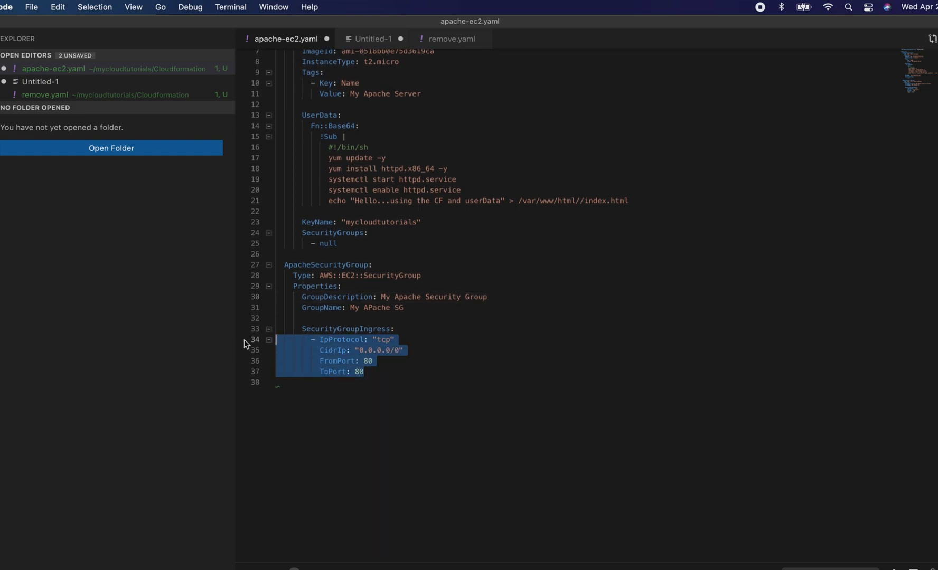
left_click(374, 372)
key("Return")
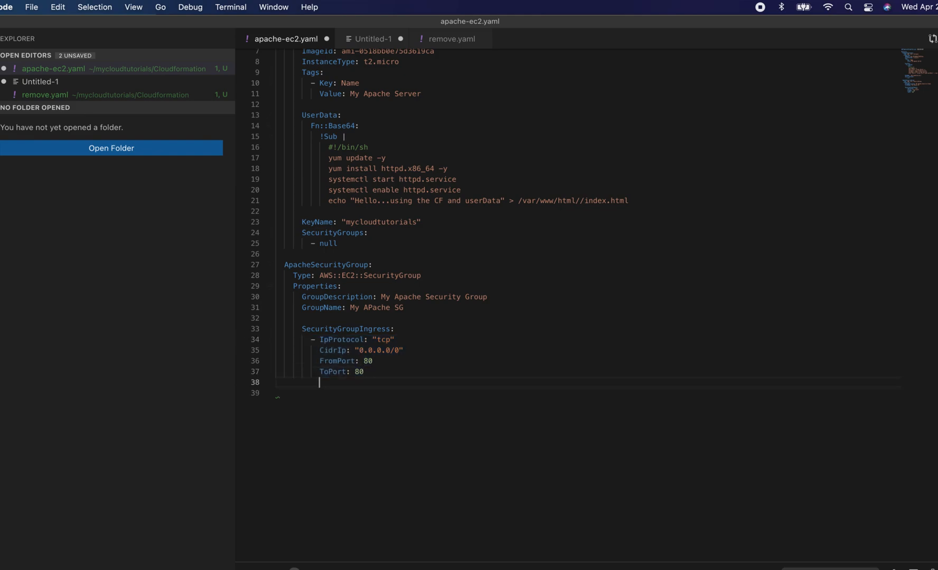
key("Return")
key("super+v")
double_click(368, 415)
type("443")
double_click(359, 425)
type("443")
- Paste a third ingress rule, set its FromPort and ToPort to 22, and save the template
key("Return")
key("Return")
key("super+v")
double_click(368, 468)
type("22")
double_click(356, 478)
type("22")
key("super+s")
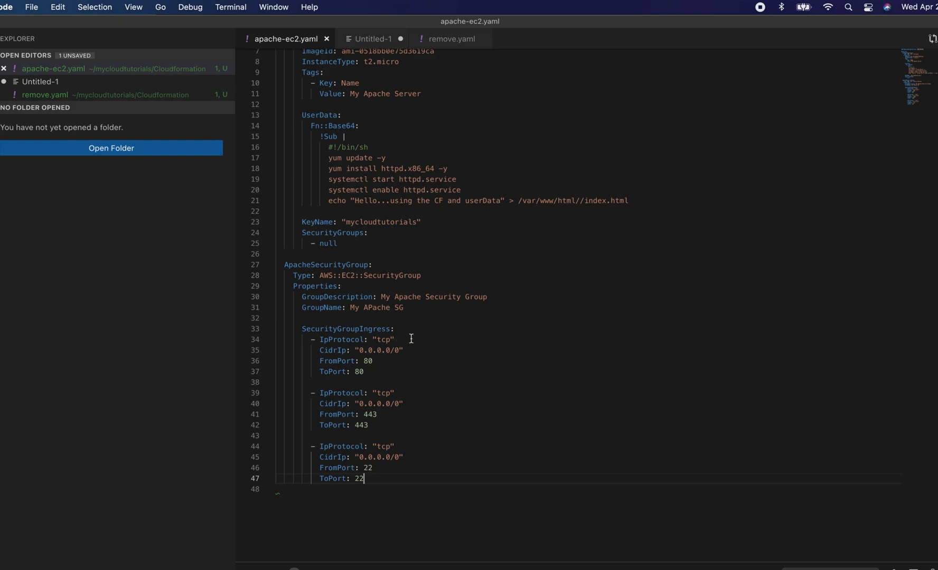
- Replace the null entry under SecurityGroups with "!Ref ApacheSecurityGroup" and save the file
left_click(320, 264)
double_click(320, 263)
key("super+c")
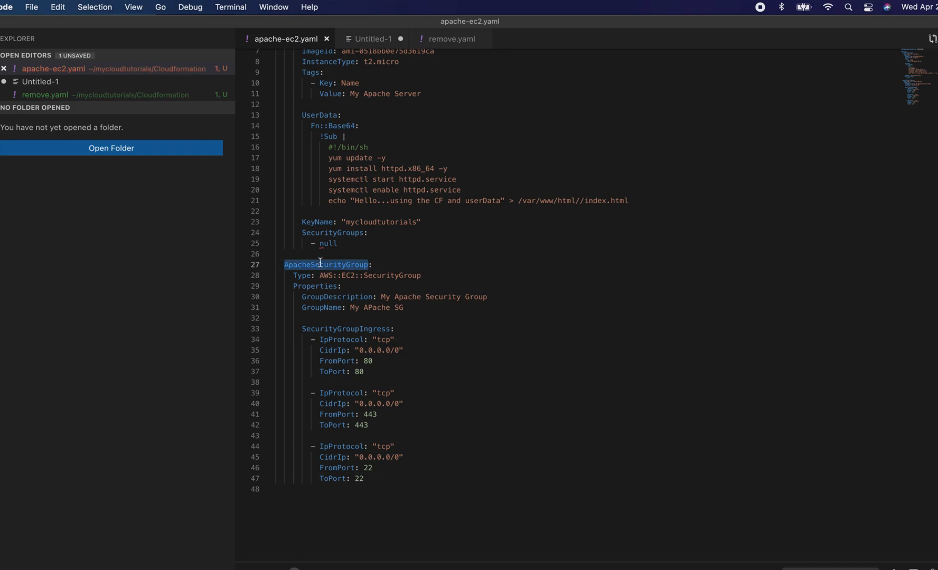
double_click(330, 245)
type("!Ref")
key("super+v")
double_click(461, 275)
key("super+s")
- Review the whole template, from the EC2 instance properties and user data down to the security group's ingress rules
scroll(478, 280, "up", 3)
scroll(479, 282, "up", 1)
scroll(479, 282, "down", 4)
scroll(479, 282, "up", 5)
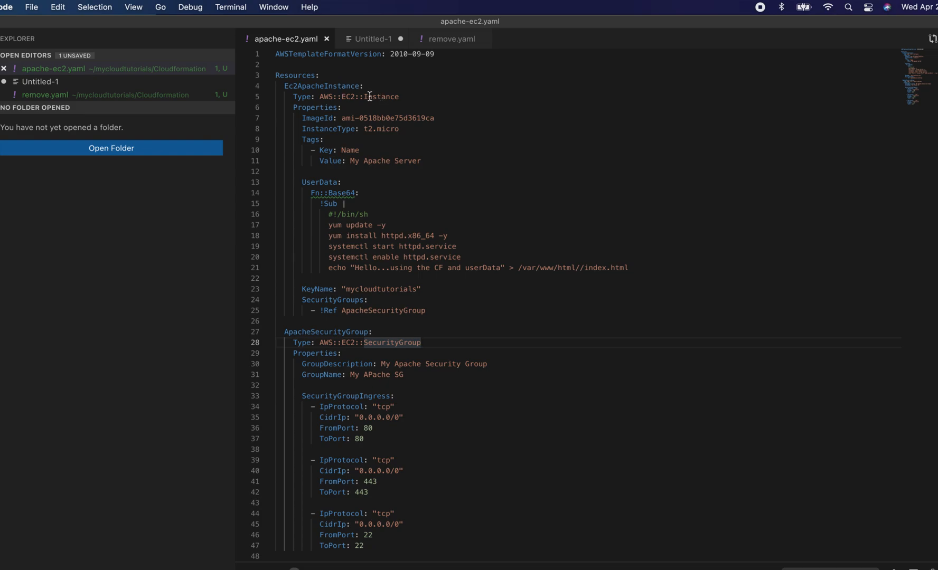
mouse_move(359, 120)
mouse_move(347, 193)
mouse_move(406, 286)
scroll(343, 338, "down", 2)
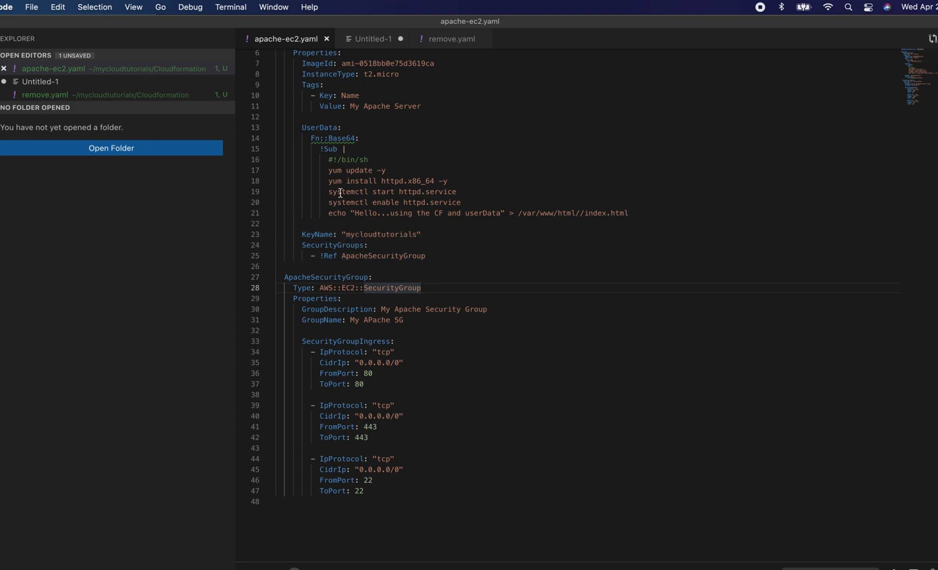
scroll(496, 242, "down", 3)
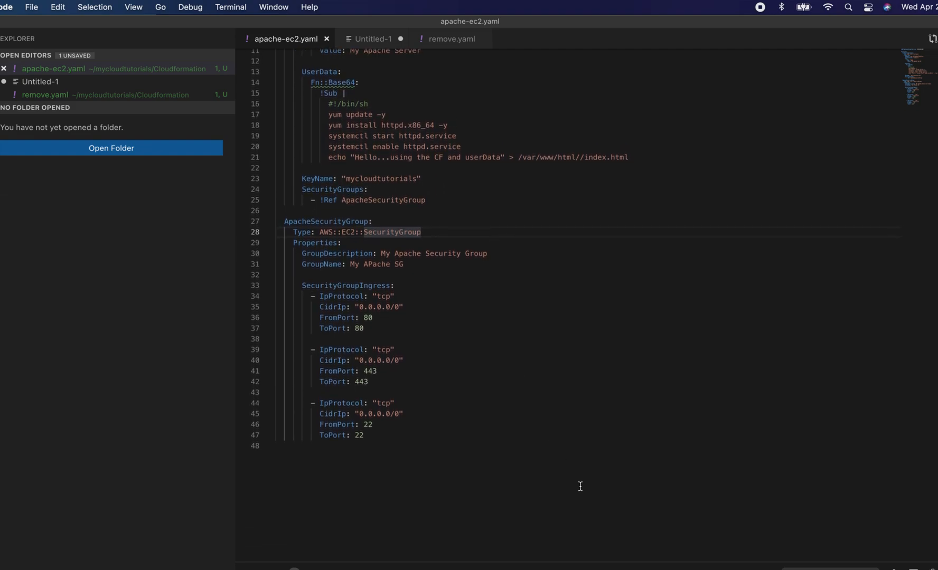
- Bring up the terminal below the template and enter "aws cloudformation create-stack" at the prompt
left_click_drag(576, 536, 572, 407)
left_click(523, 358)
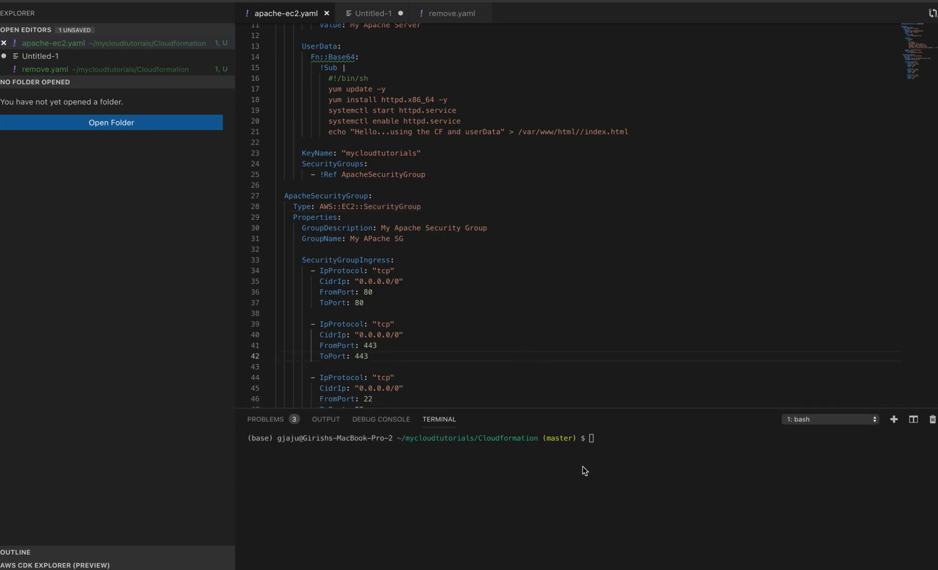
type("aws cloudformation create-stac")
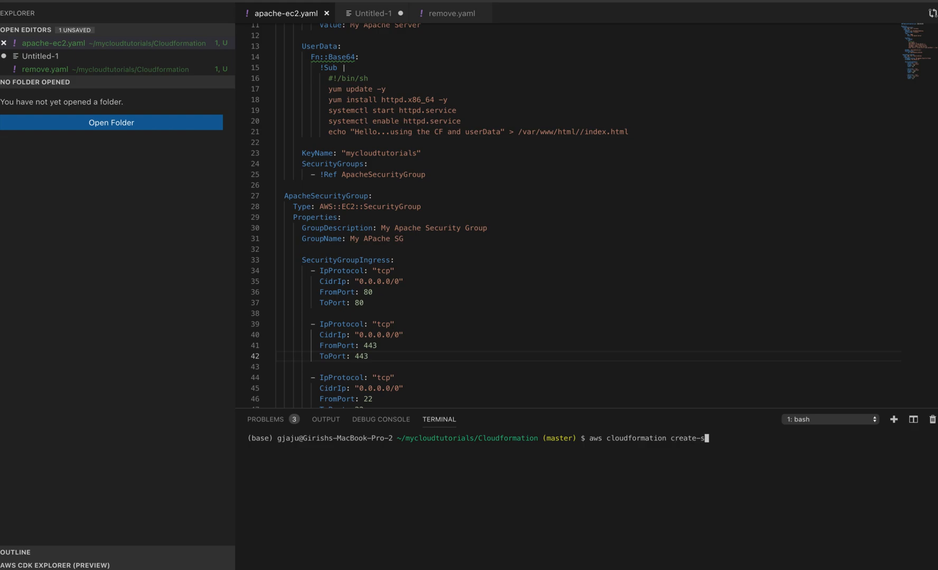
type("k")
- Switch to Chrome, go to the AWS console home and view the CloudFormation stacks list
key("super+Tab")
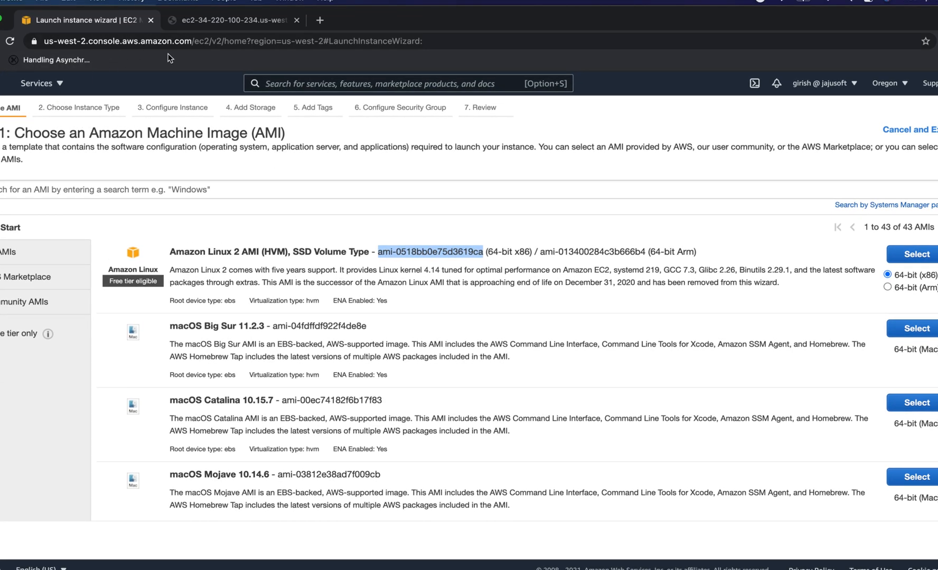
scroll(222, 155, "down", 3)
scroll(225, 158, "up", 3)
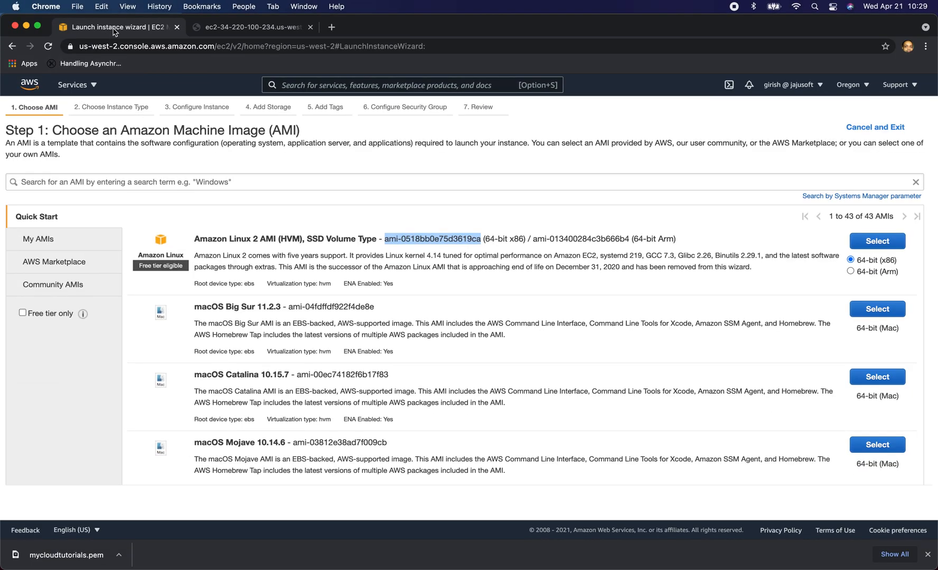
left_click(30, 87)
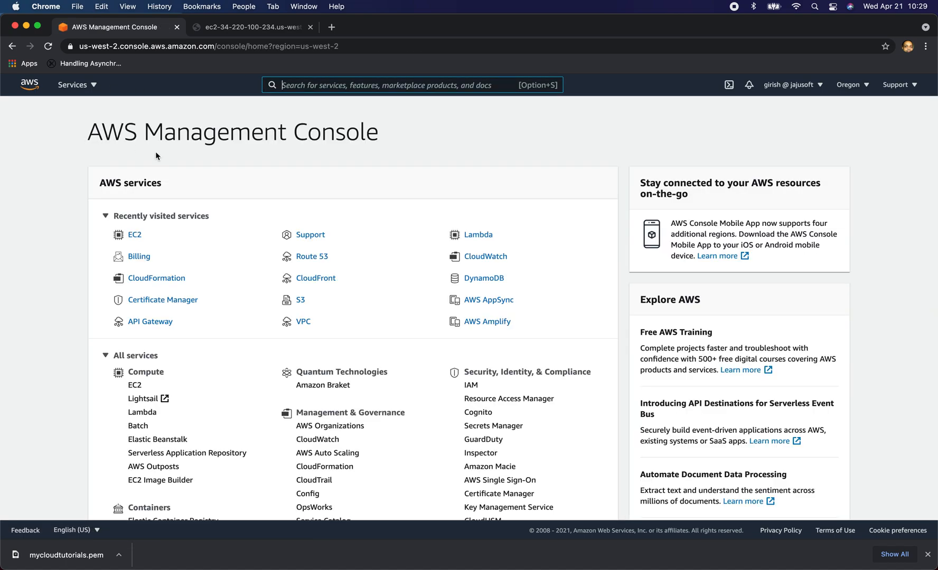
left_click(157, 280)
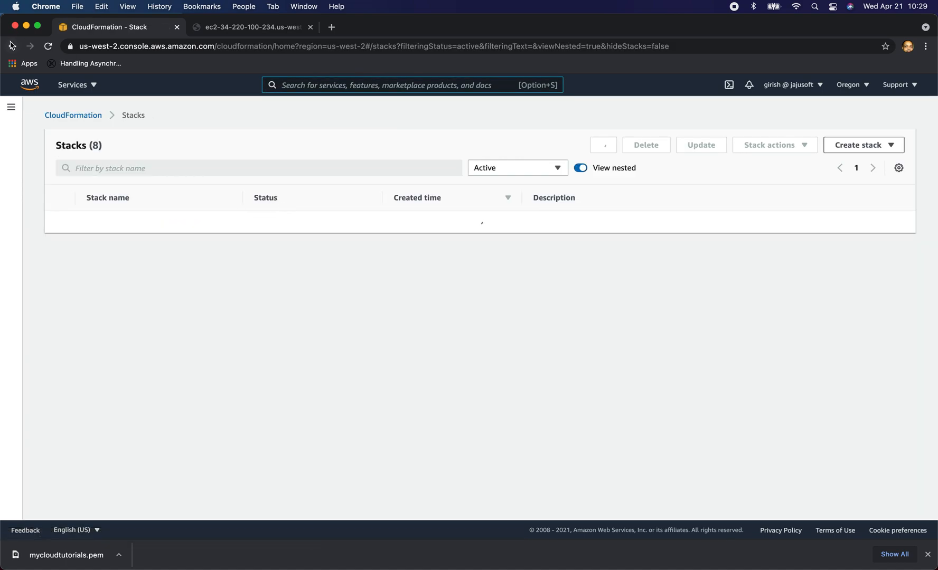
- Return to the AWS console home, search for CloudFormation, view its stacks list and close the old EC2 web page
left_click(12, 46)
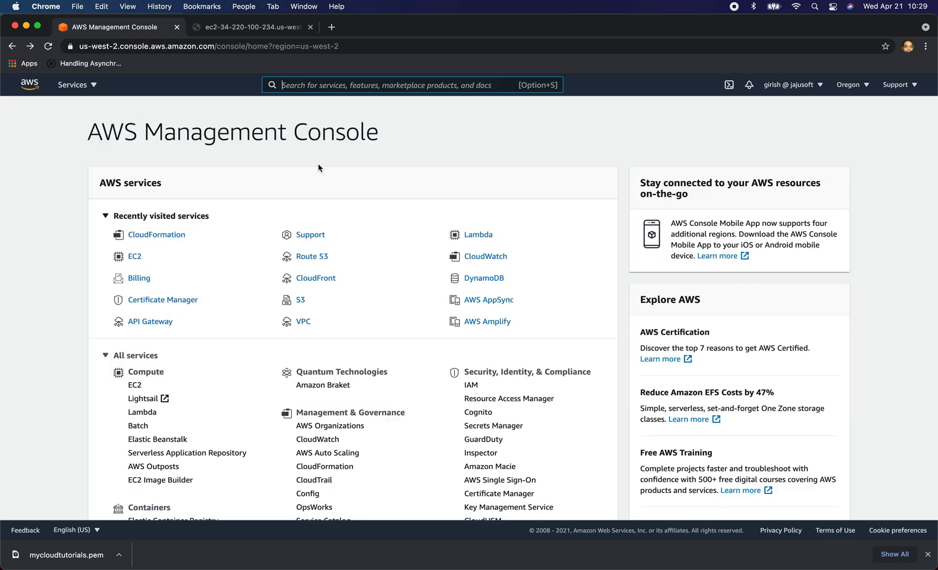
type("cloud9")
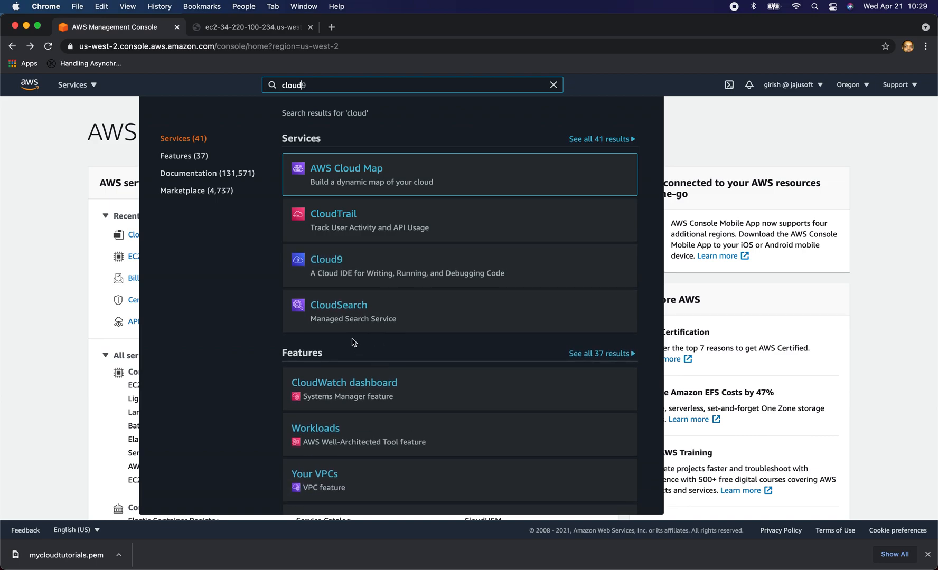
type("forma")
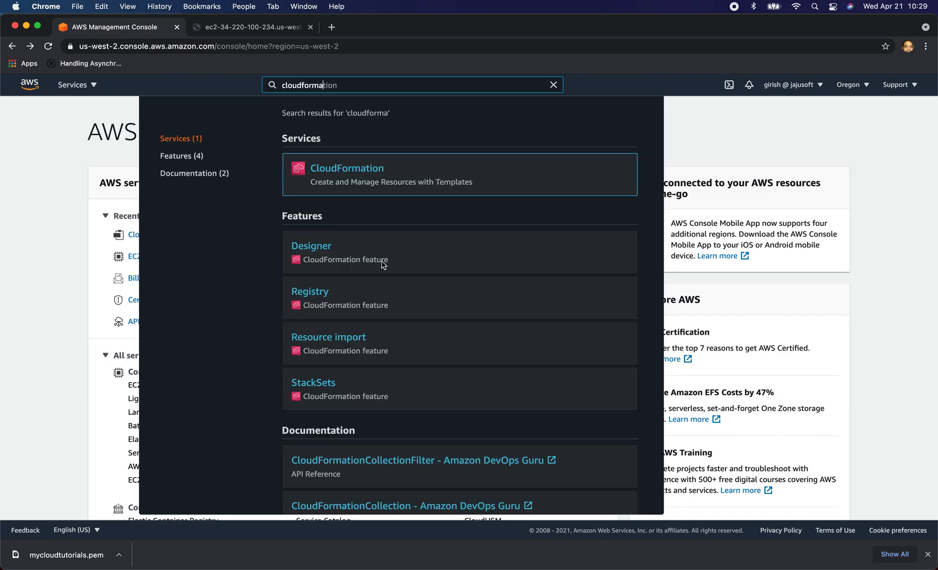
left_click(356, 174)
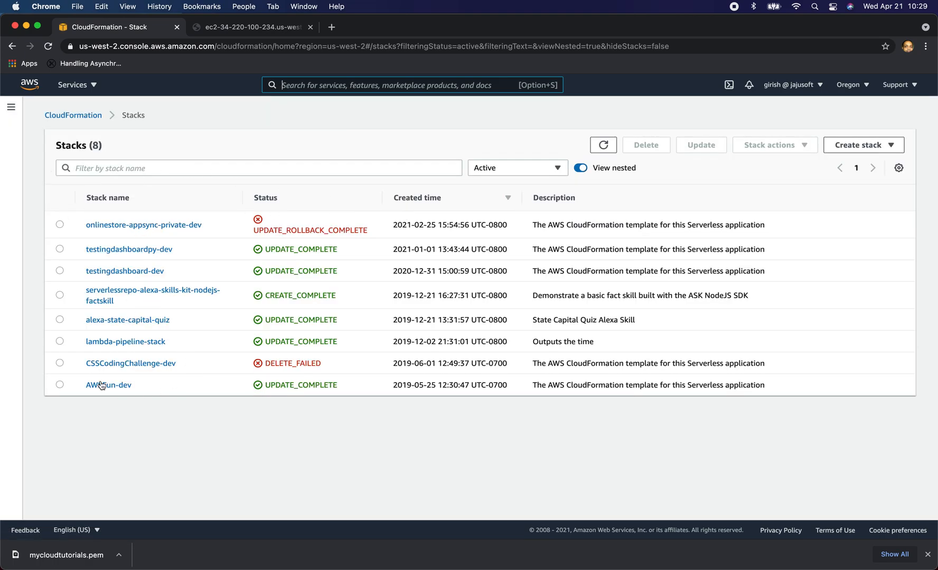
left_click(310, 27)
- Switch to VS Code, complete the create-stack command with --stack-name "my-apache-cf" --template-body file://./apache-ec2.yaml, and run it
key("super+Tab")
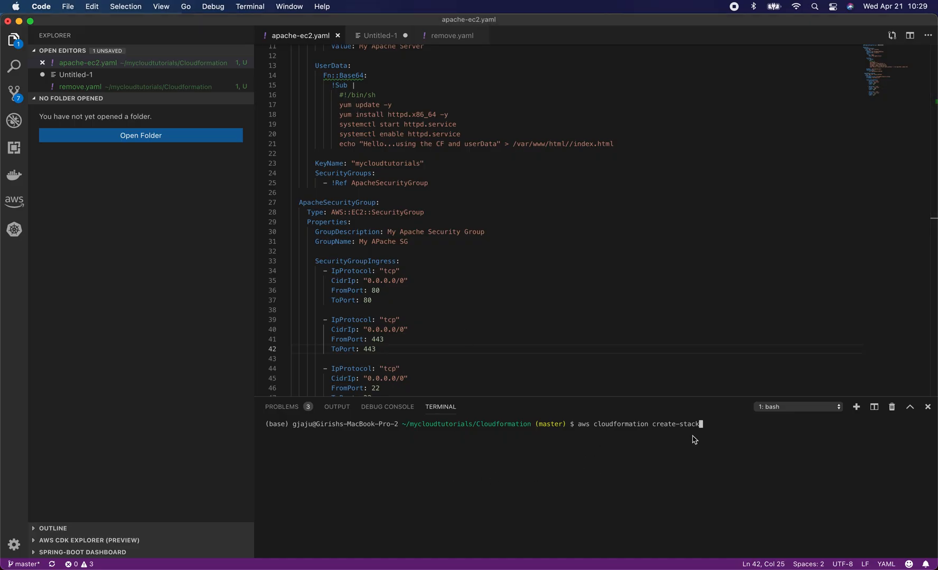
type("--stack-name \"my-apache-cf\" --")
type("templ")
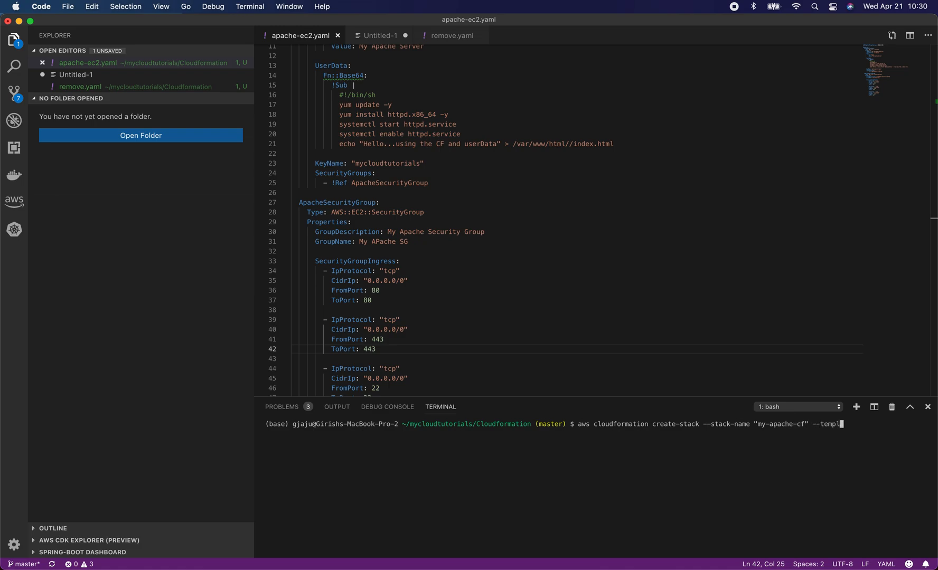
type("ate-body file://./apache-ec2.yaml")
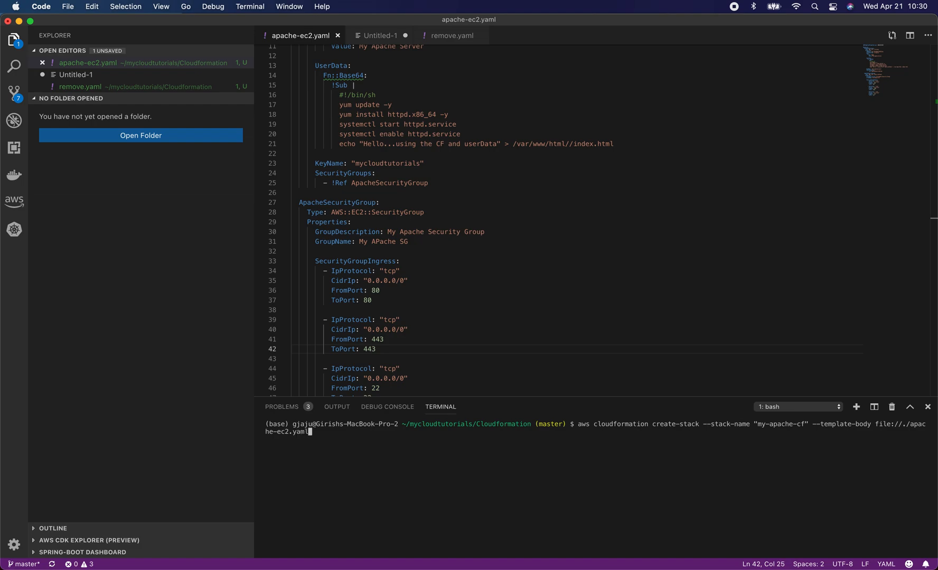
key("Return")
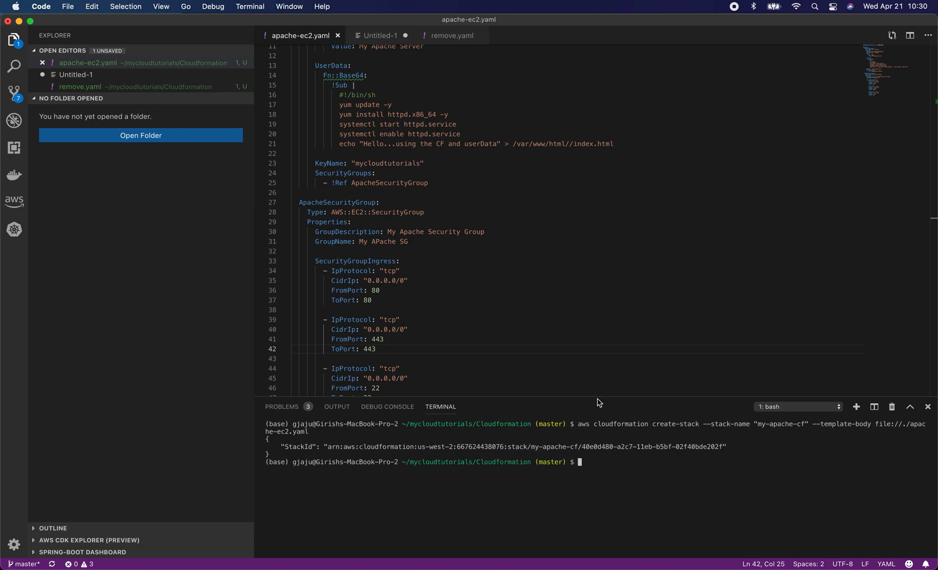
scroll(456, 289, "down", 3)
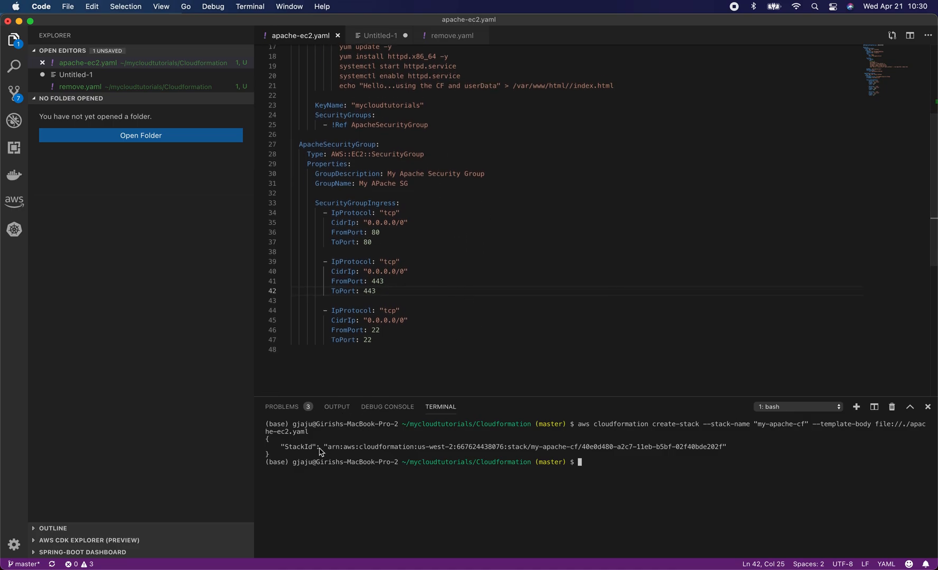
- Switch to Chrome, refresh the stacks list and examine the my-apache-cf stack's events and resources
key("super+Tab")
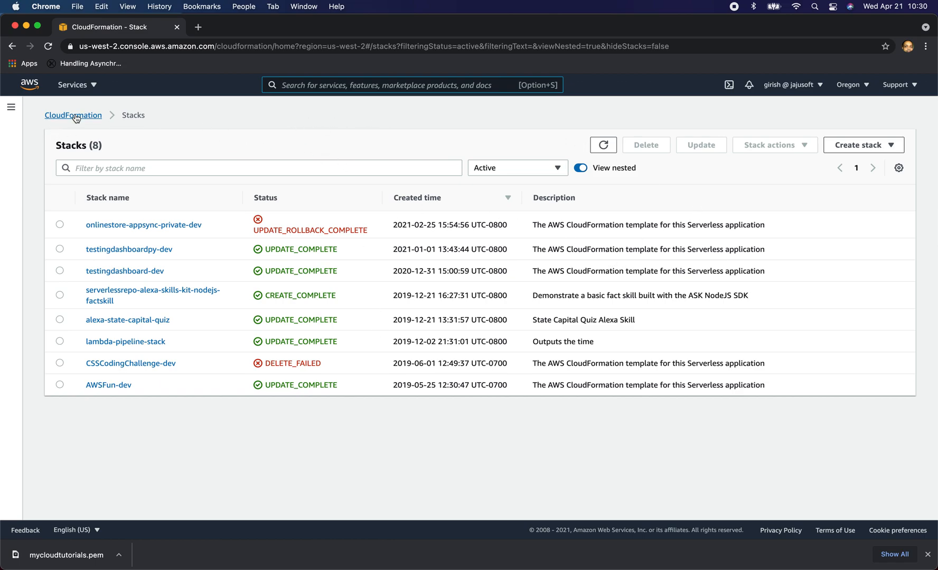
left_click(603, 146)
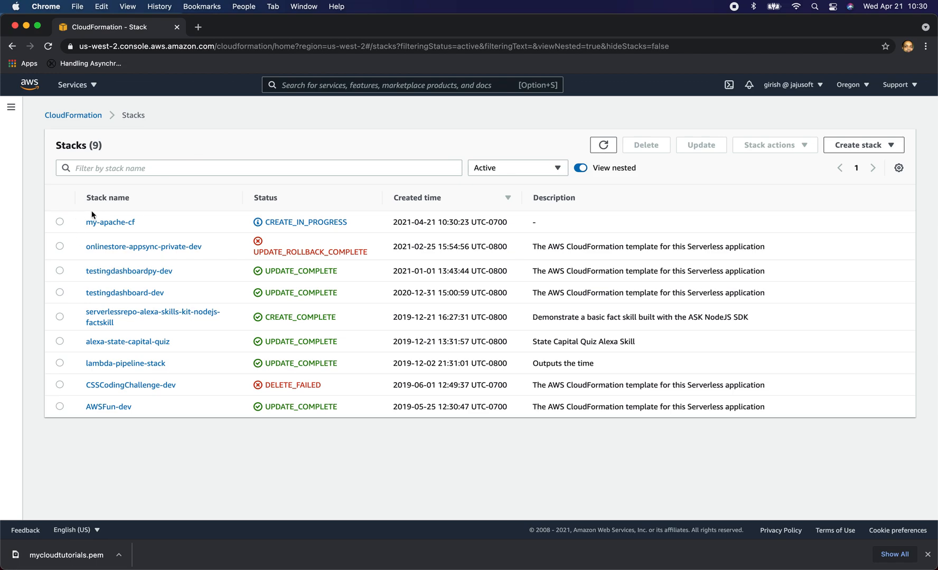
left_click(119, 226)
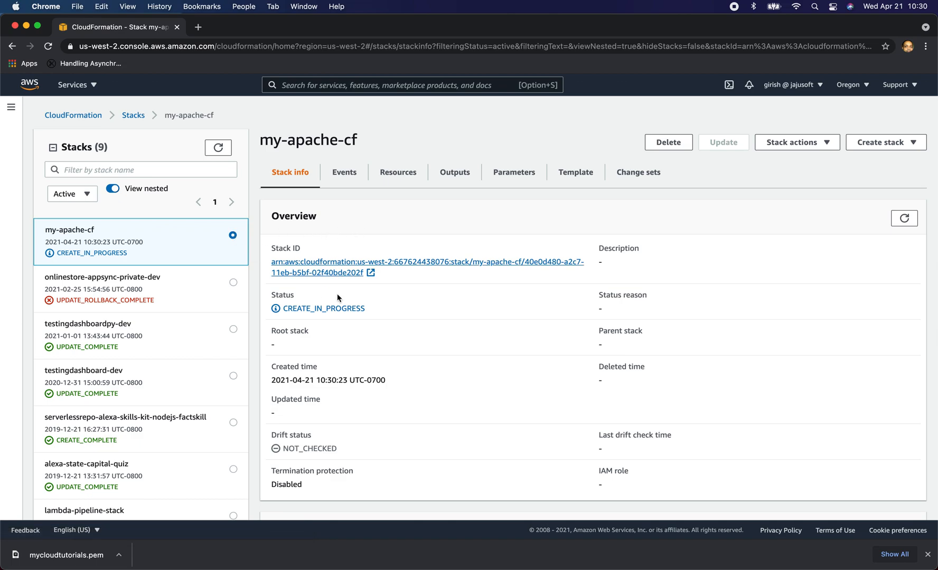
left_click(346, 175)
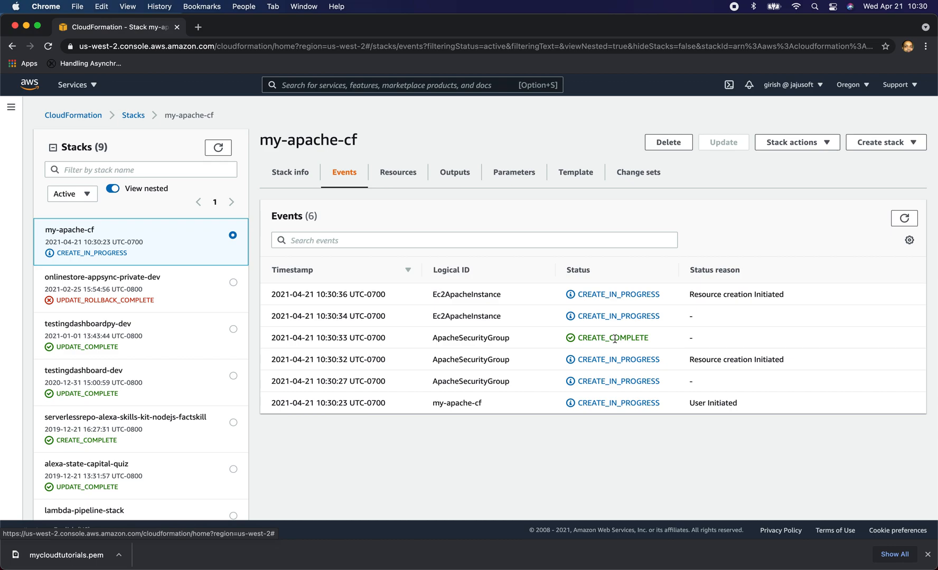
left_click(399, 177)
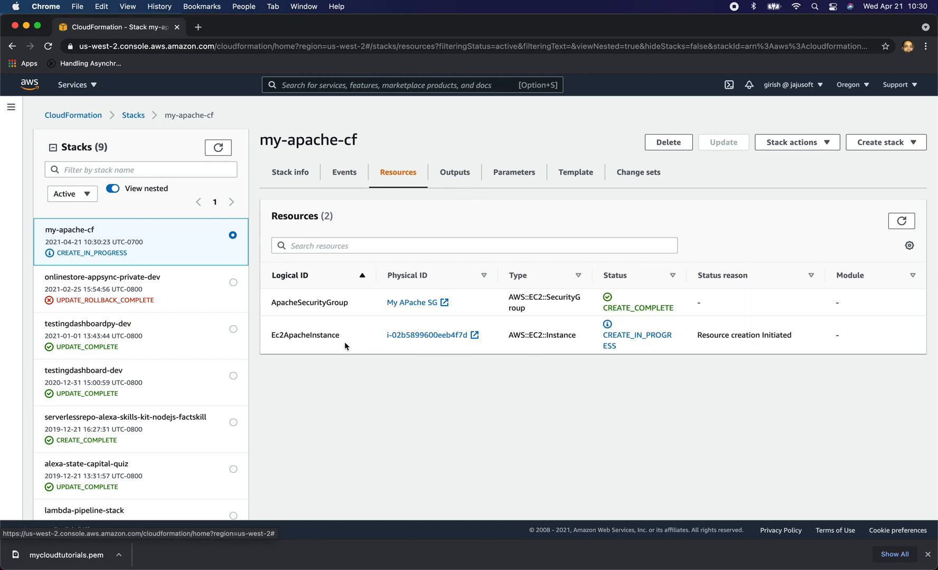
- Open the stack's My APache SG security group and check its name, description, inbound rules and outbound rules
left_click(415, 302)
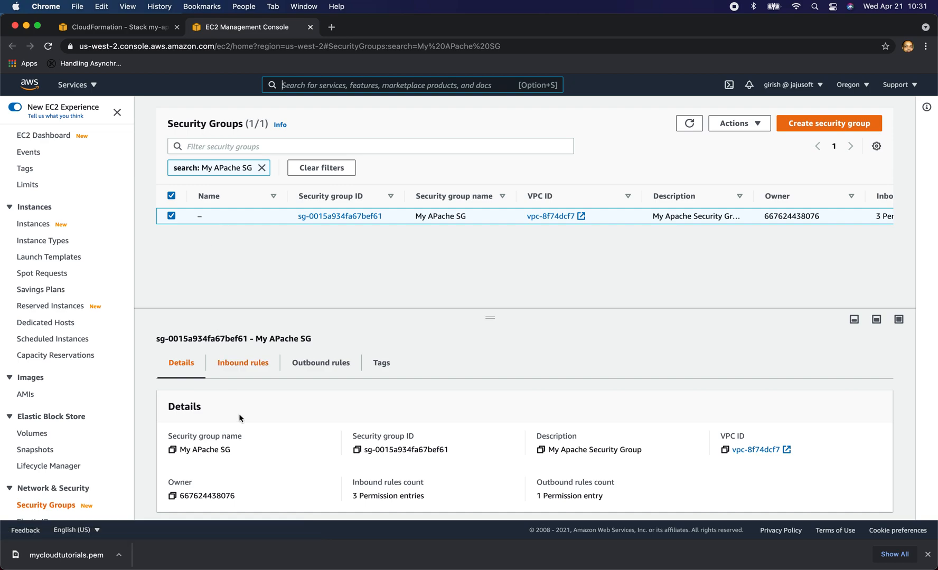
left_click_drag(180, 449, 226, 449)
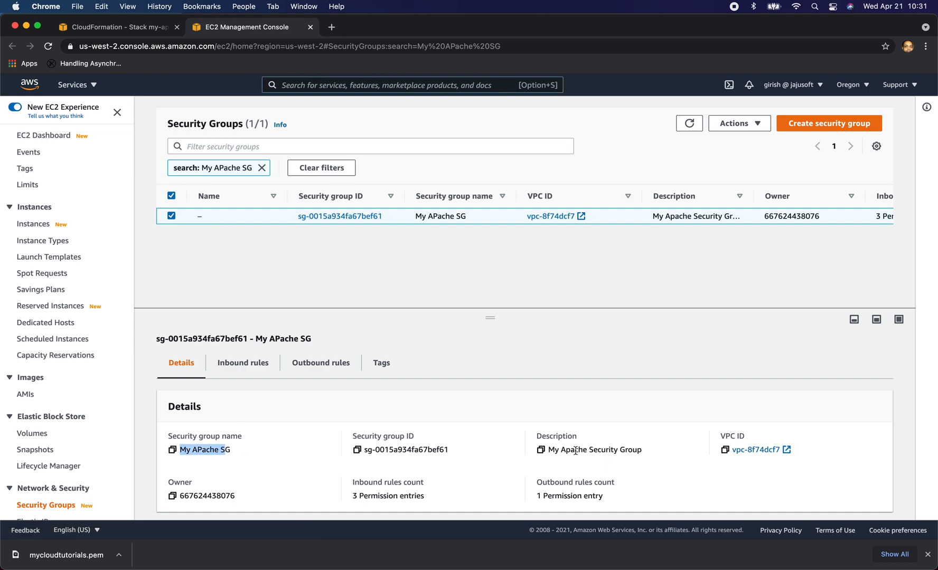
left_click_drag(567, 451, 638, 450)
scroll(424, 425, "down", 2)
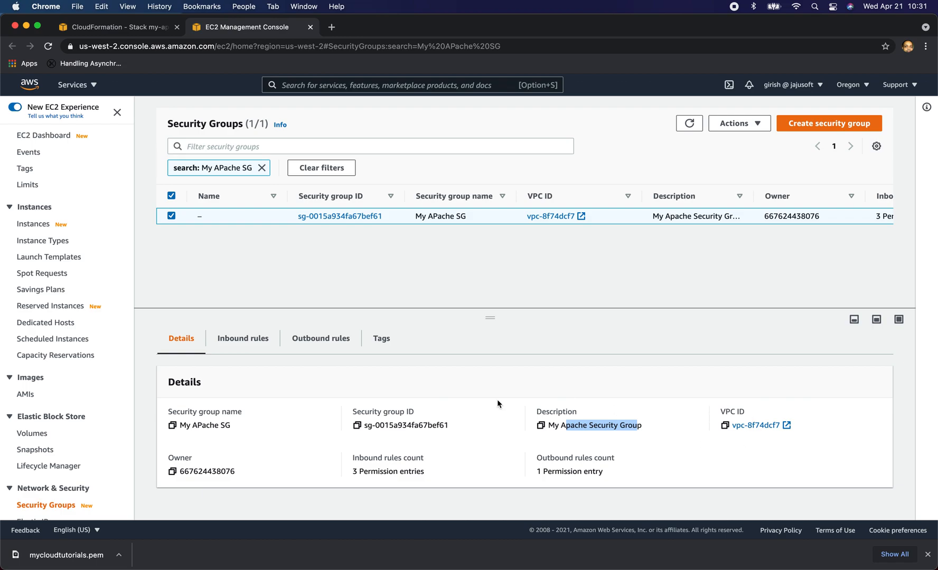
left_click(237, 339)
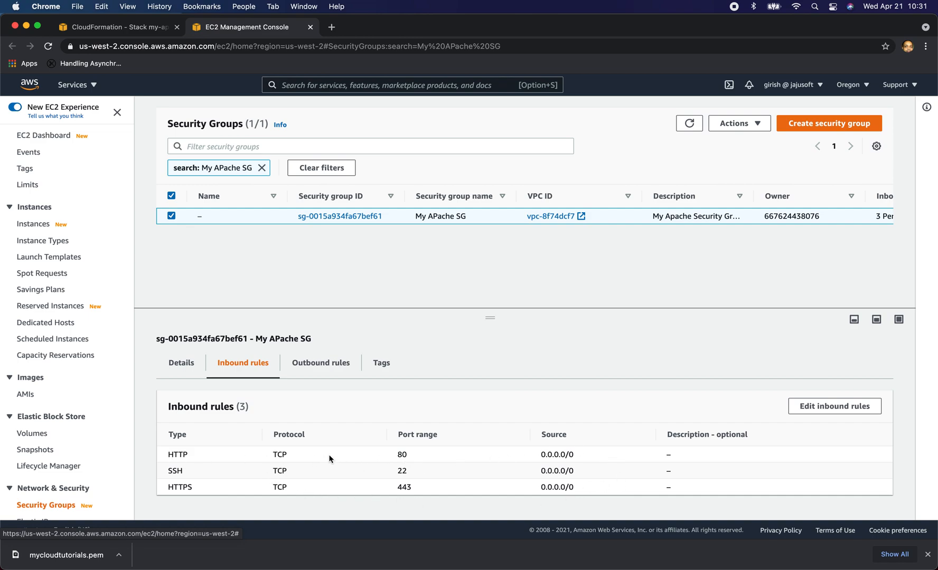
left_click(321, 364)
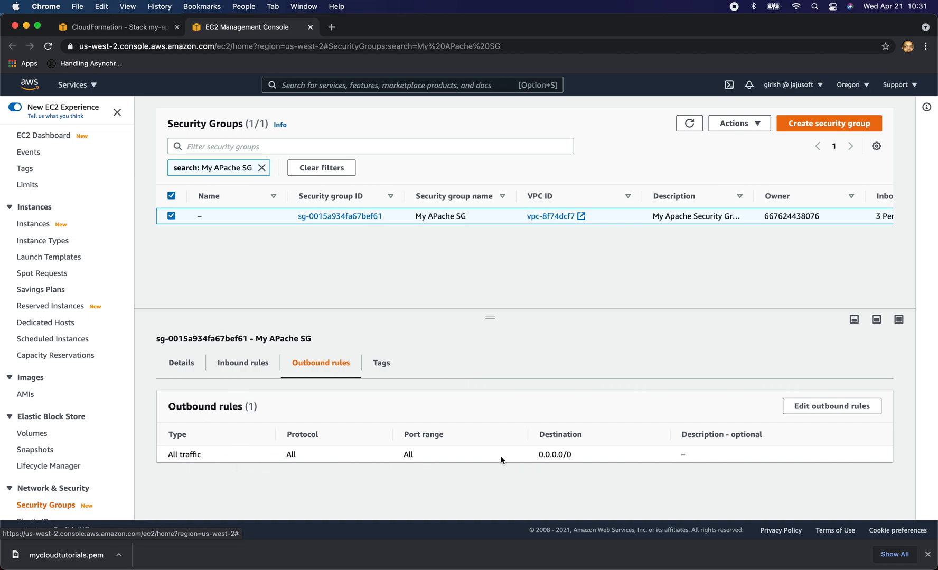
- Go back to the my-apache-cf stack's resources and refresh them to check the creation status
left_click(111, 28)
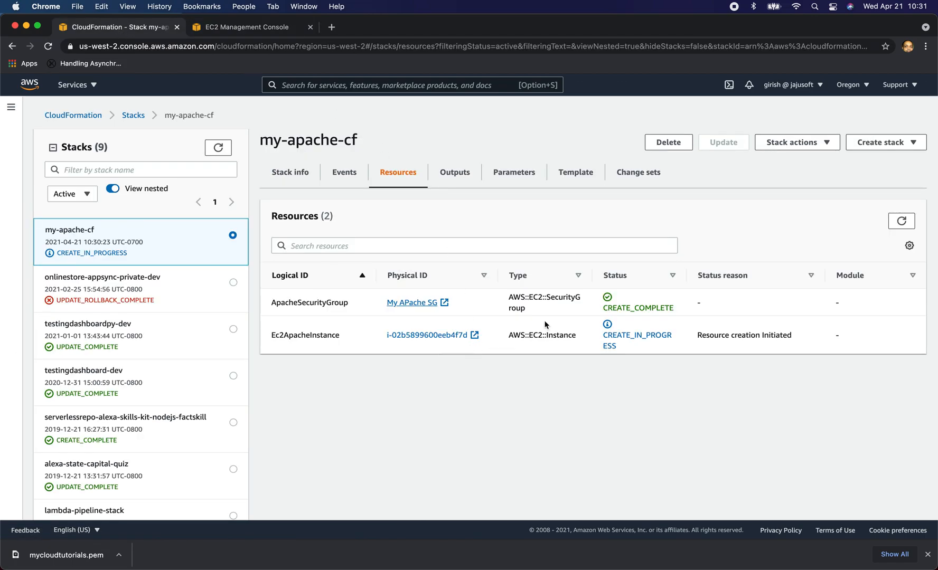
left_click(901, 223)
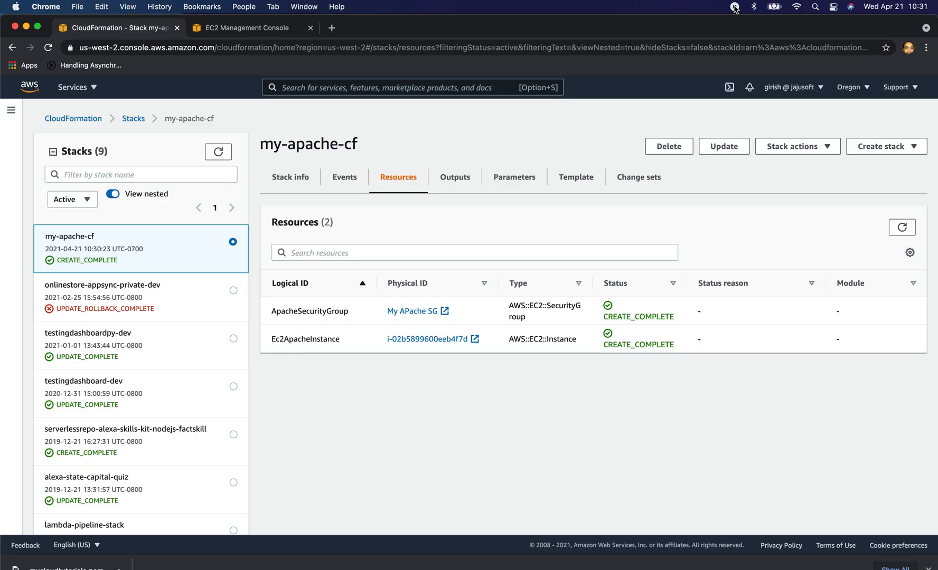
left_click(734, 8)
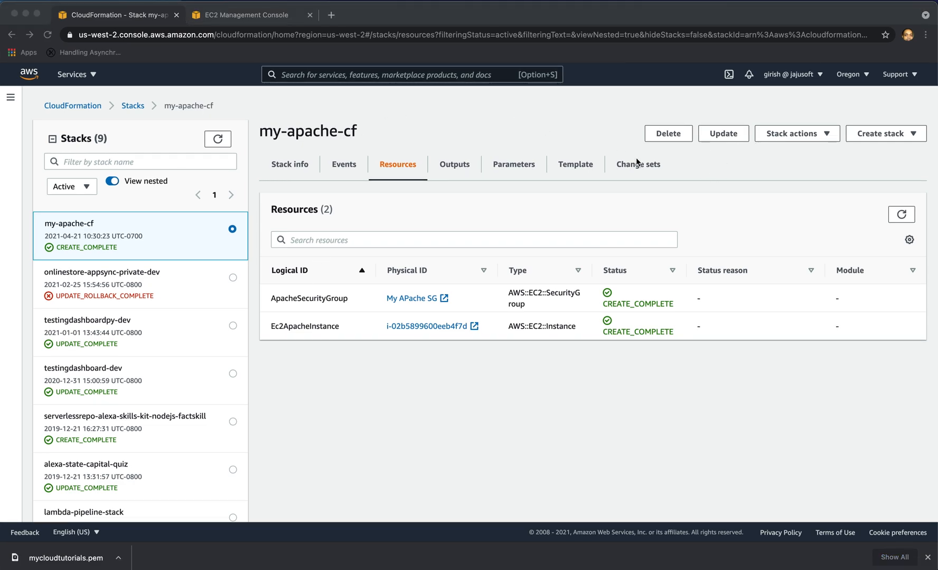
left_click(901, 215)
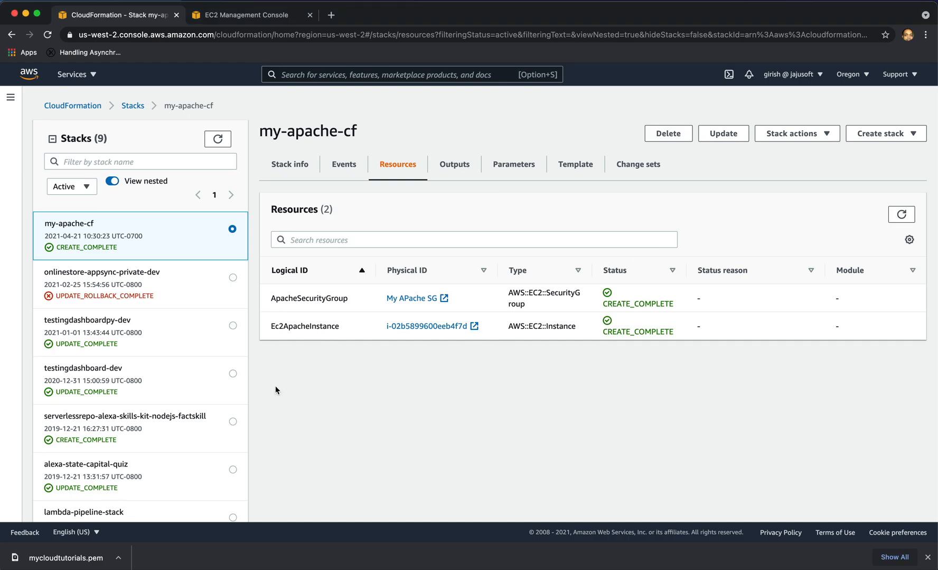
- Open the stack's EC2 instance, select My Apache Server and review its summary, AMI and key pair details
left_click(432, 327)
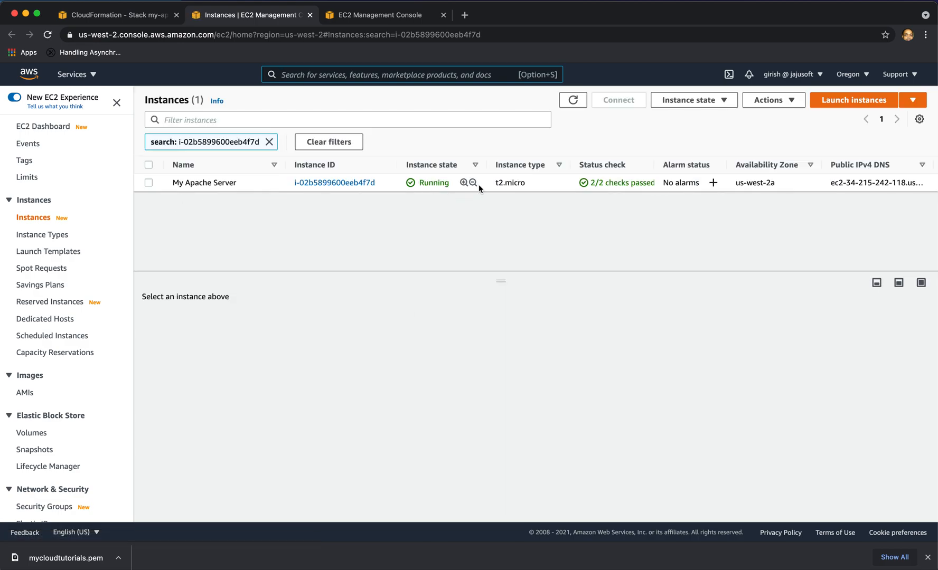
left_click(233, 185)
scroll(361, 298, "down", 3)
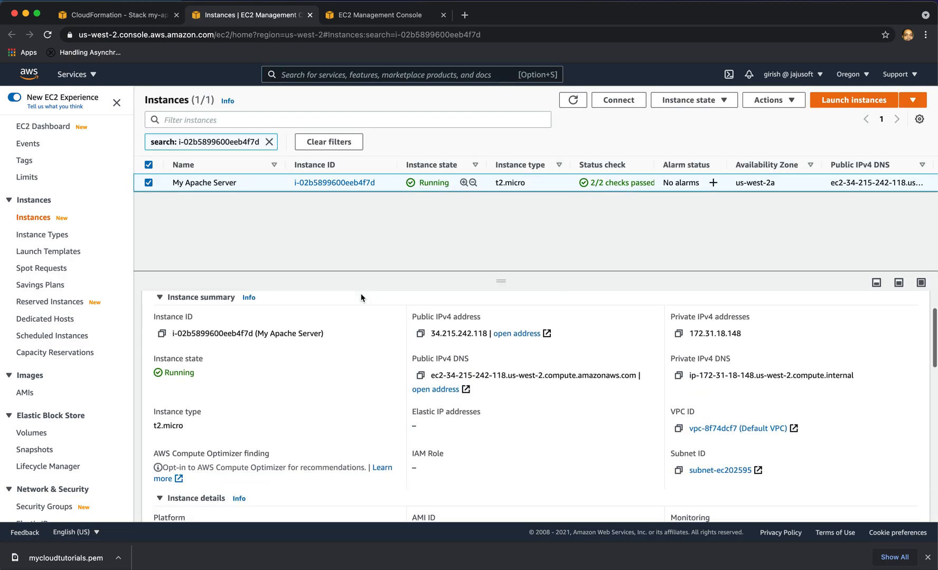
scroll(360, 296, "up", 2)
scroll(726, 378, "down", 5)
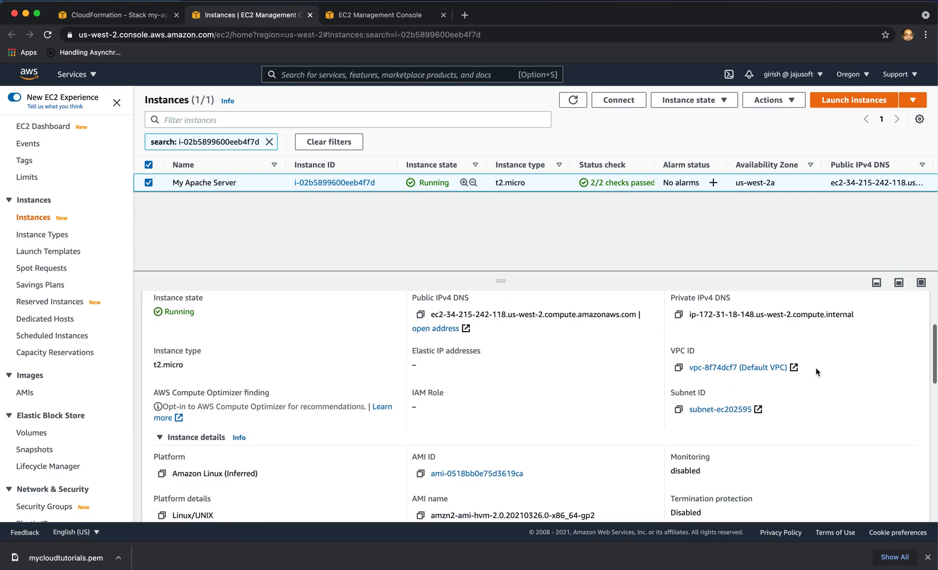
scroll(787, 414, "down", 5)
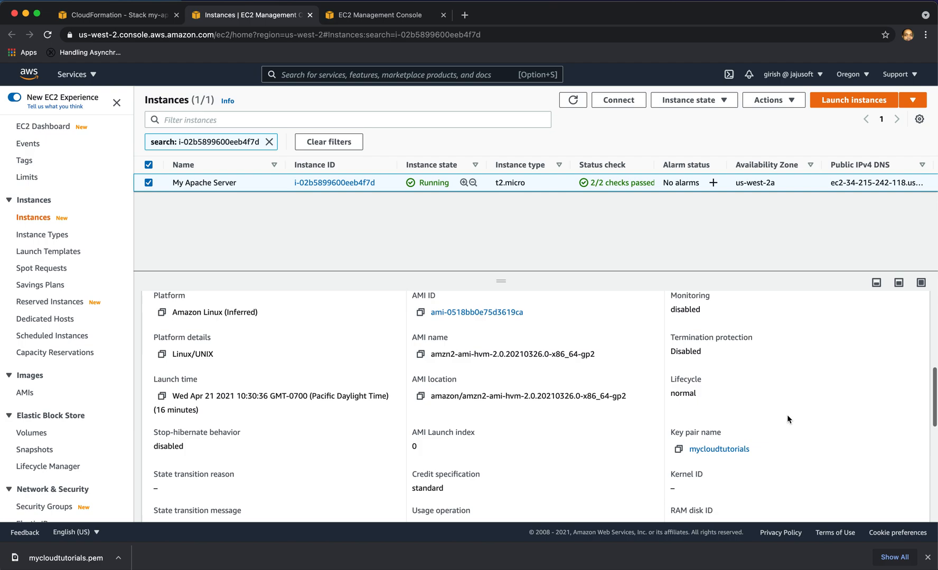
scroll(361, 357, "up", 6)
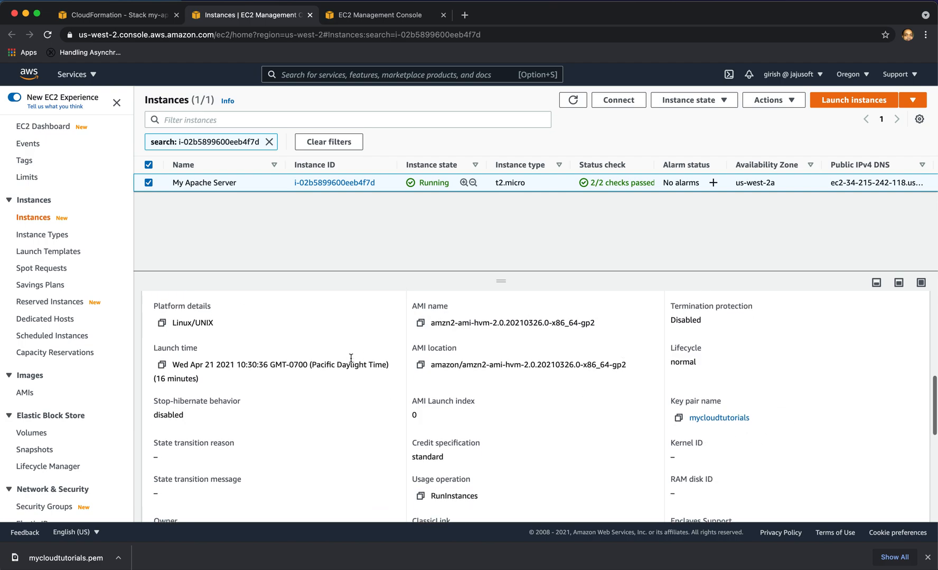
- Check the security group and inbound rules attached to the My Apache Server instance
left_click(216, 326)
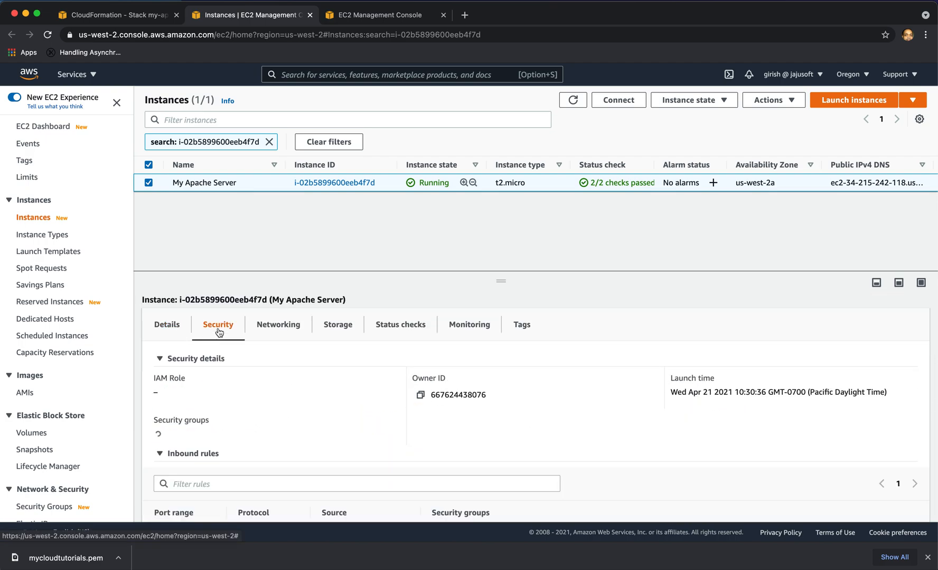
scroll(264, 385, "down", 5)
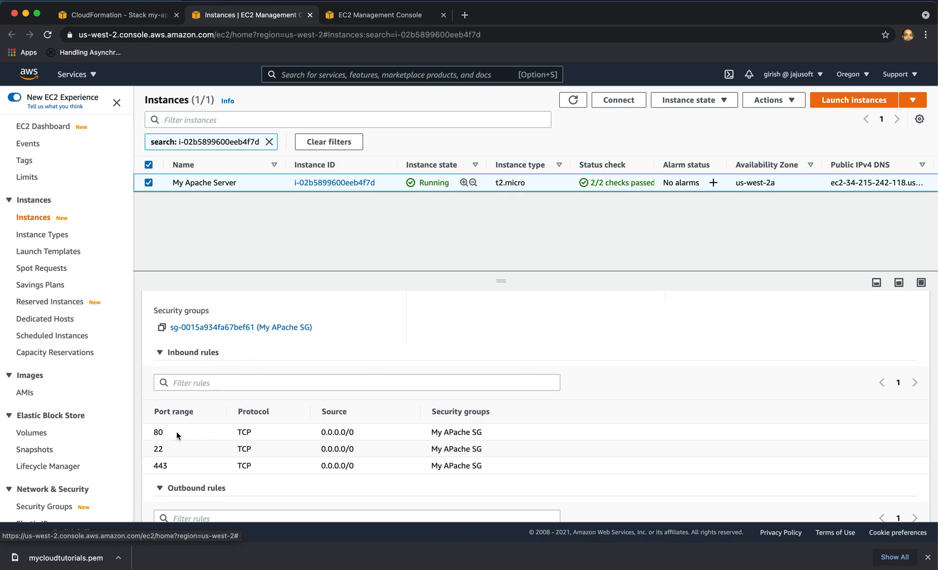
scroll(339, 331, "up", 3)
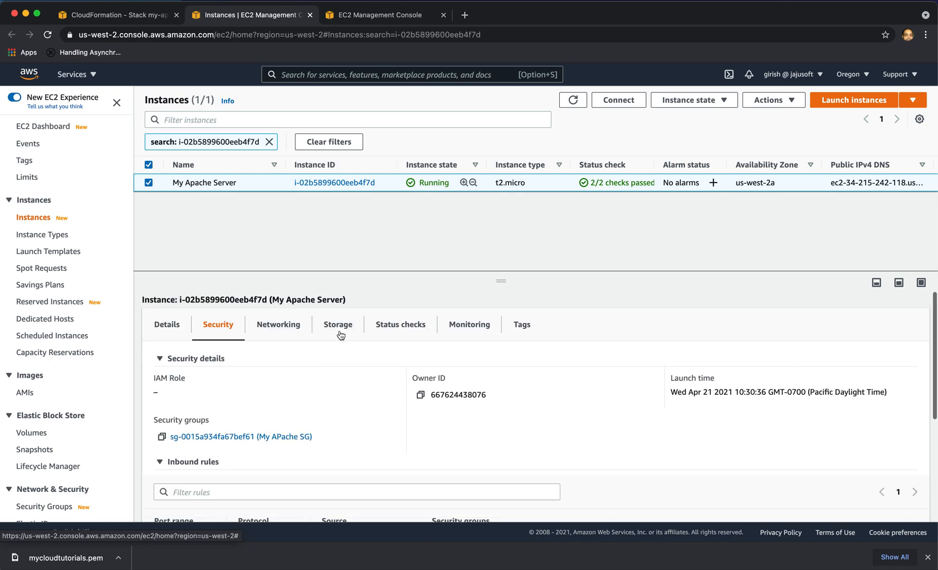
- Open the My Apache Server instance's public IPv4 DNS address, switch it from https to http, and read the page it serves
left_click(165, 327)
scroll(512, 359, "down", 1)
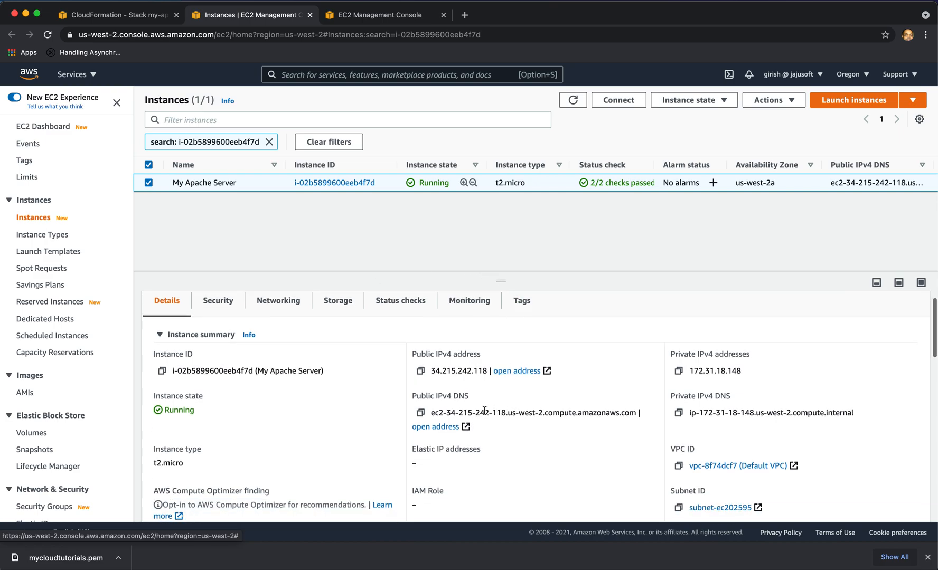
left_click(436, 427)
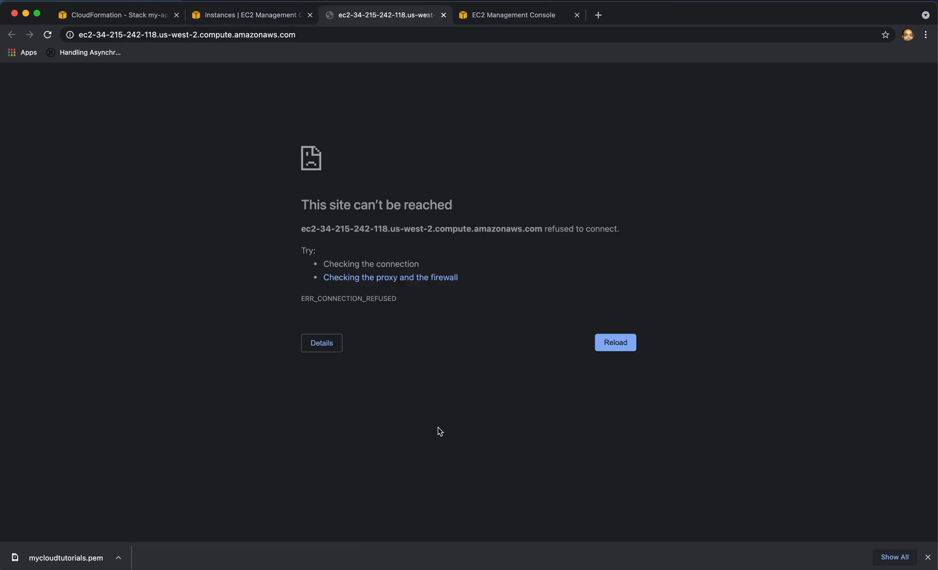
left_click(303, 34)
key("Left")
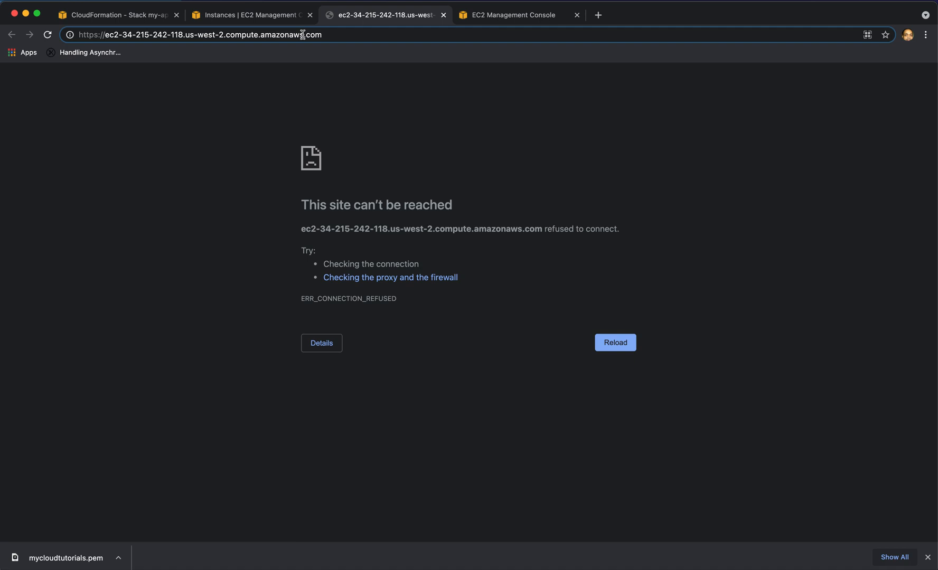
key("BackSpace")
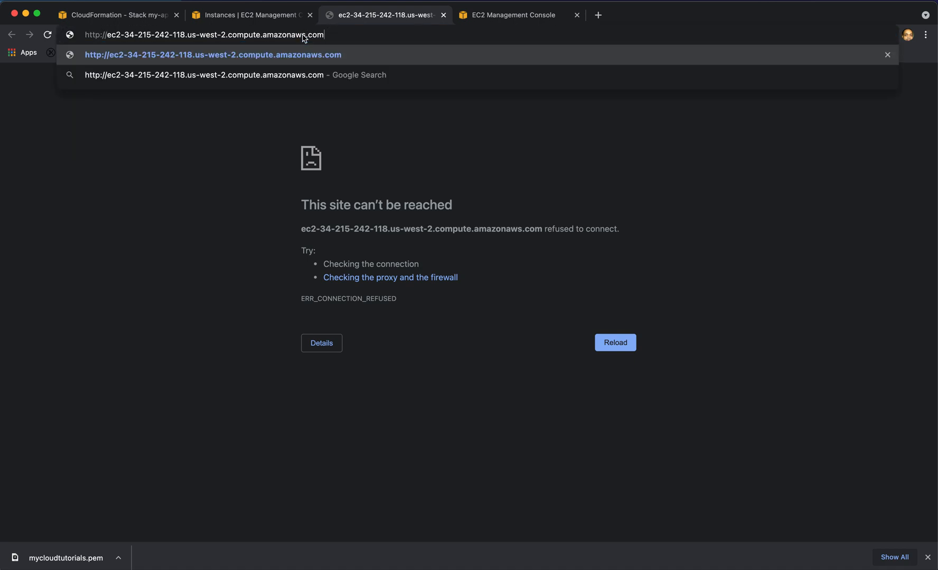
key("Return")
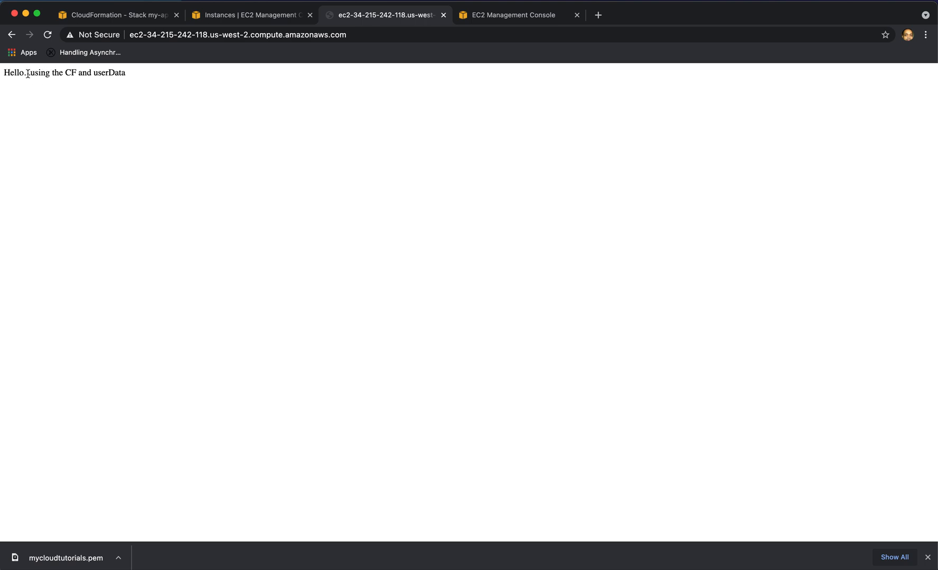
left_click_drag(30, 73, 119, 73)
left_click(120, 73)
- Open the wizard for a stack with new resources, choose to upload a template file, and return to the CloudFormation stacks list
left_click(128, 16)
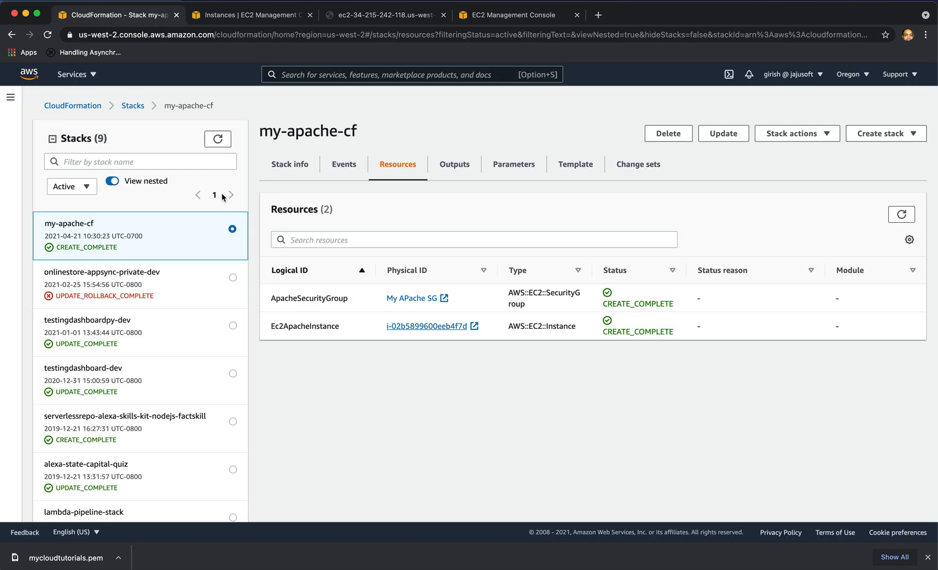
left_click(132, 107)
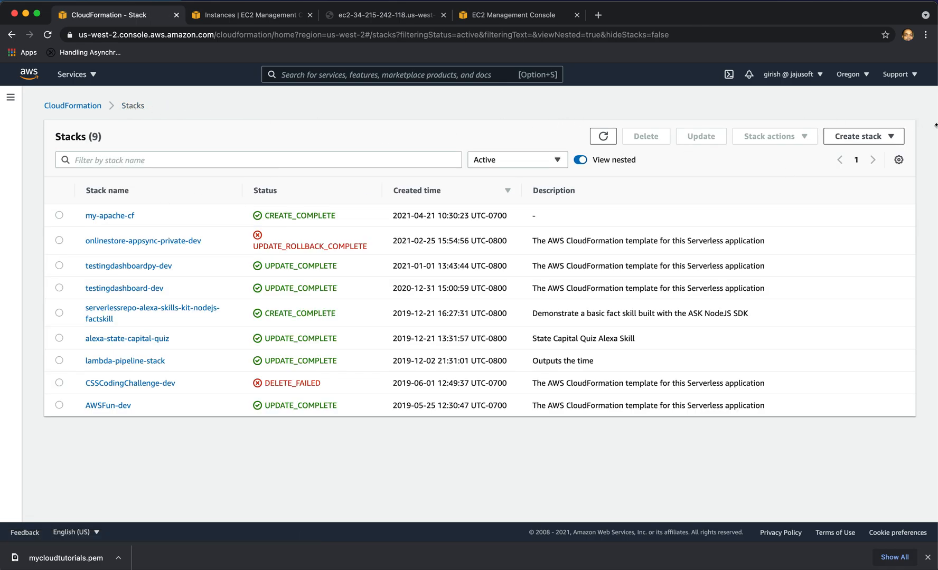
left_click(890, 137)
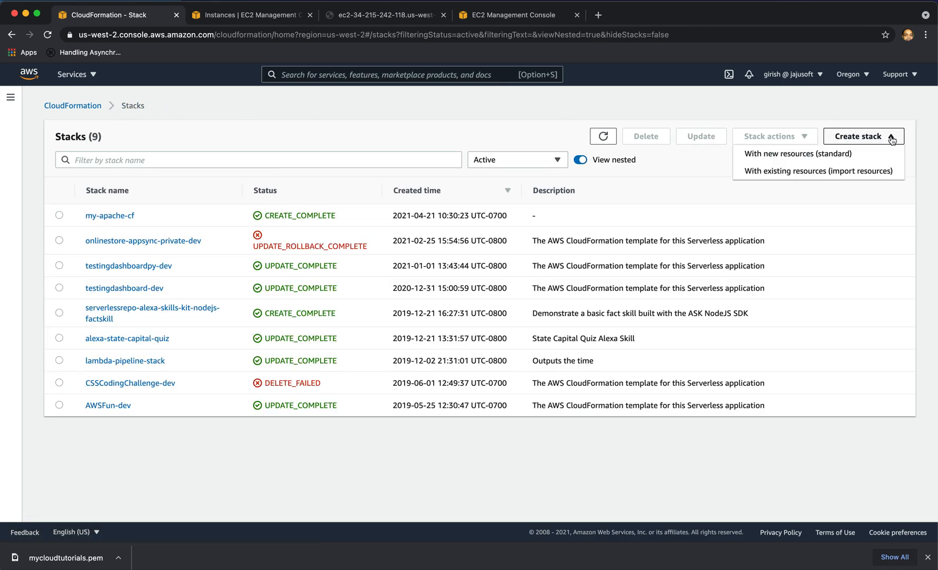
left_click(798, 154)
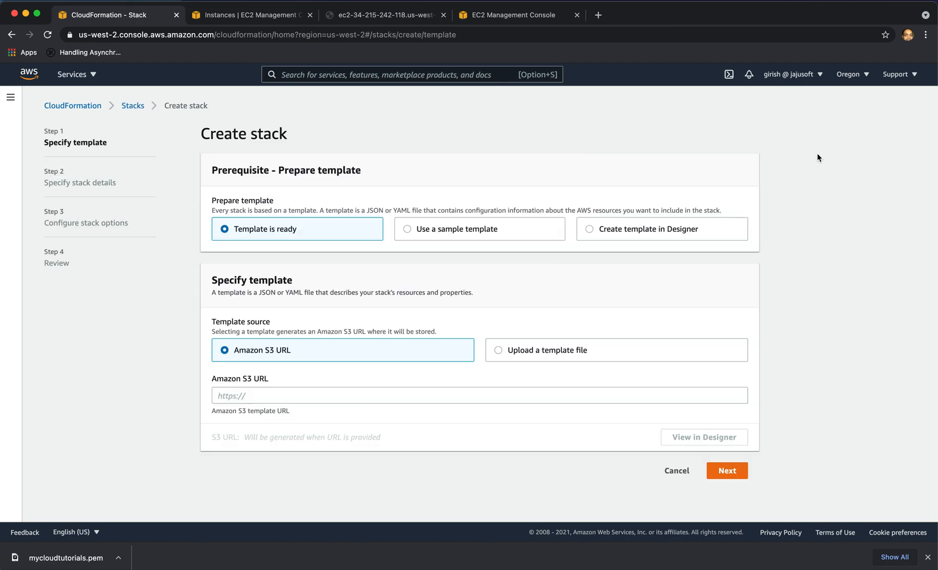
left_click(499, 351)
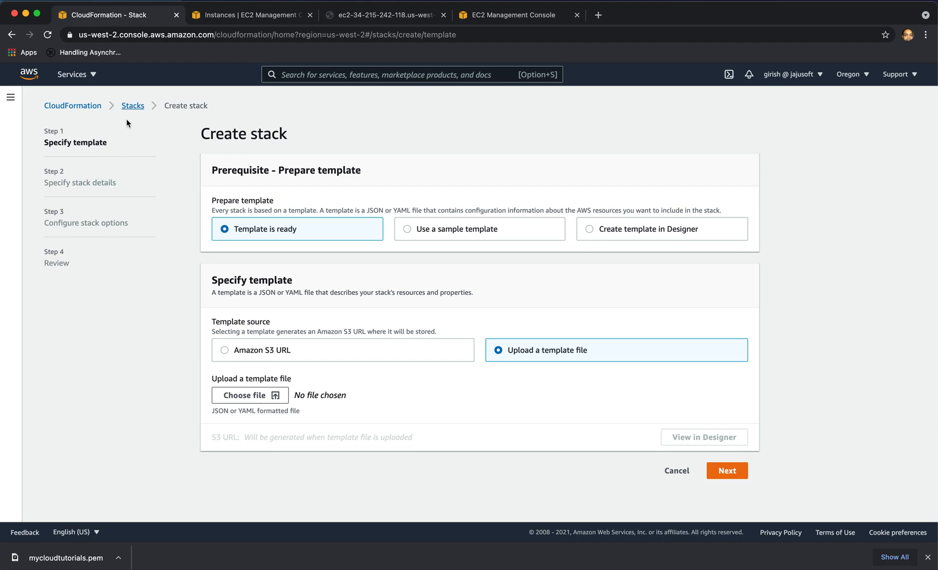
left_click(132, 105)
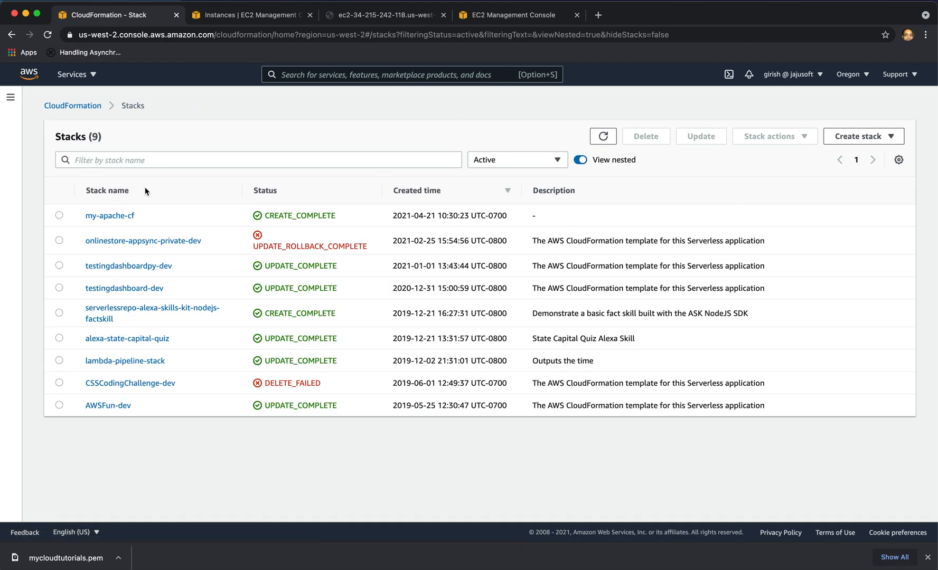
- Go back to the My Apache Server instance's details and copy its public IPv4 address
left_click(265, 14)
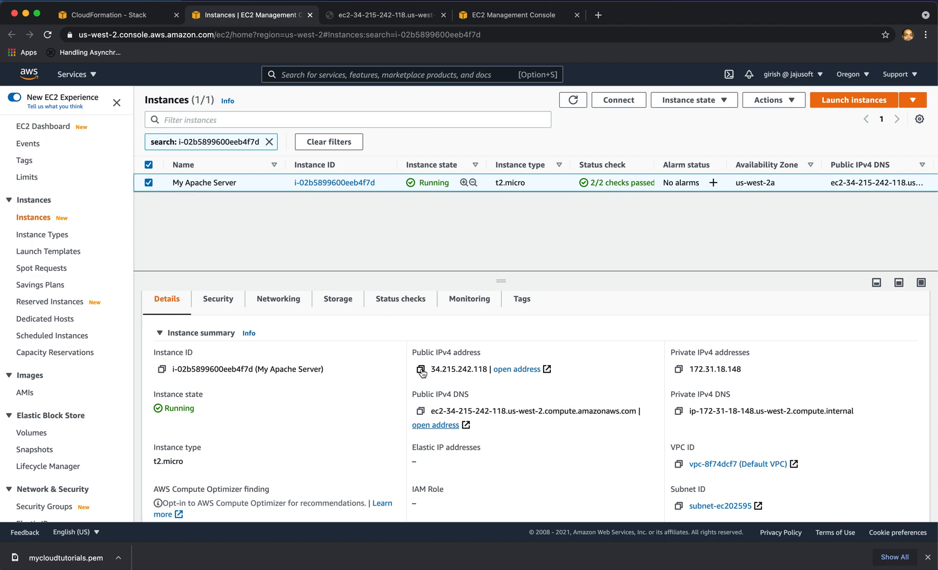
left_click(421, 370)
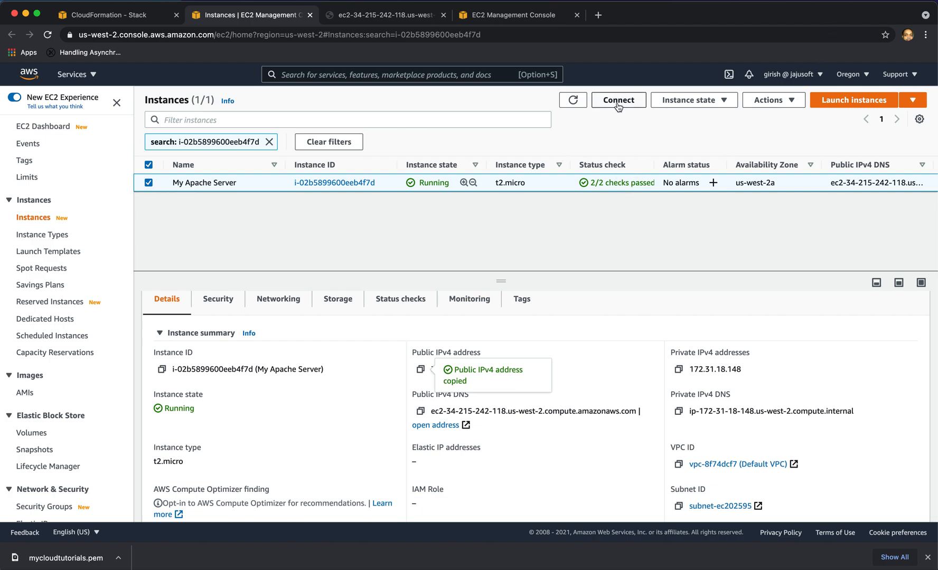
key("super+Tab")
key("super+Tab")
key("super+Tab")
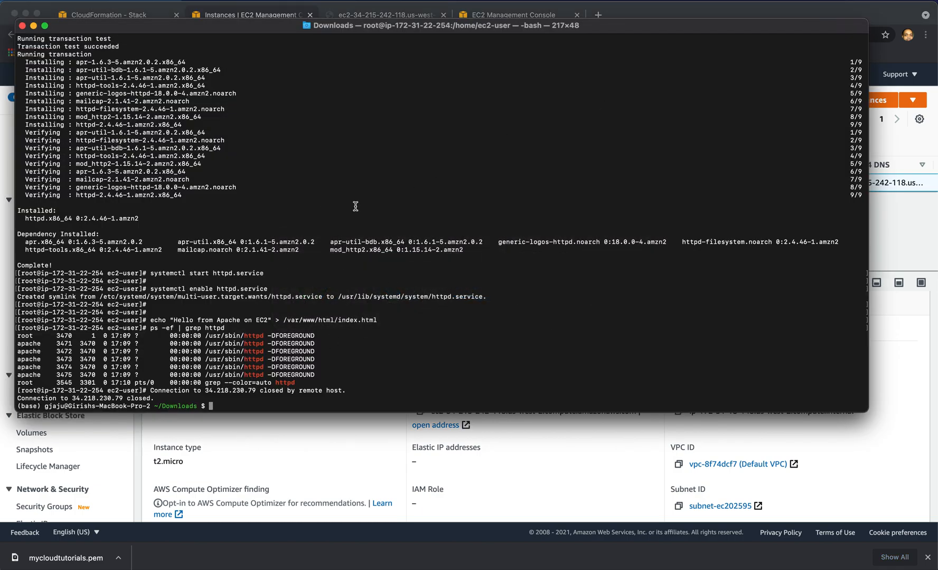
key("super+Tab")
key("super+Tab")
key("super+shift+Tab")
- Connect to My Apache Server through EC2 Instance Connect as ec2-user and run ps -ef | grep httpd to check the Apache processes
left_click(617, 102)
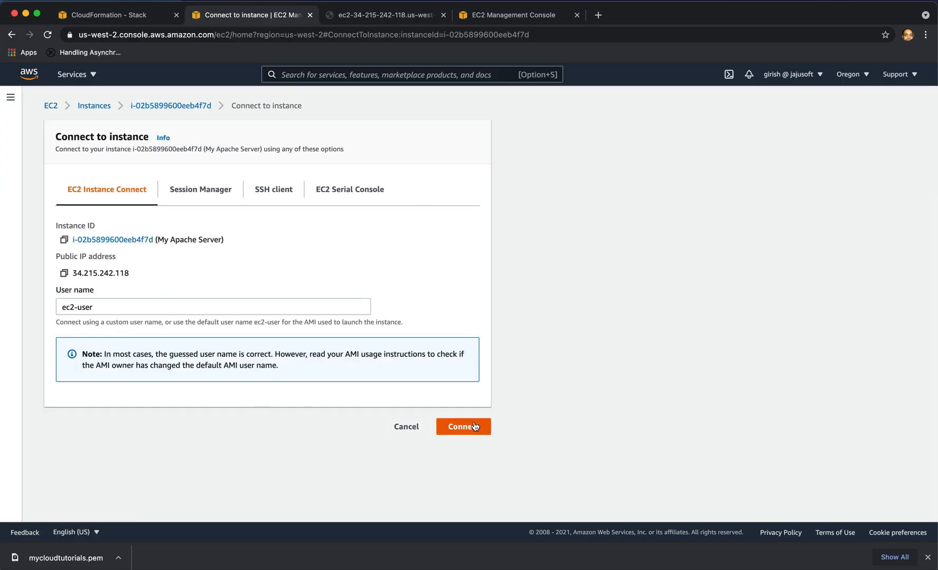
left_click(458, 428)
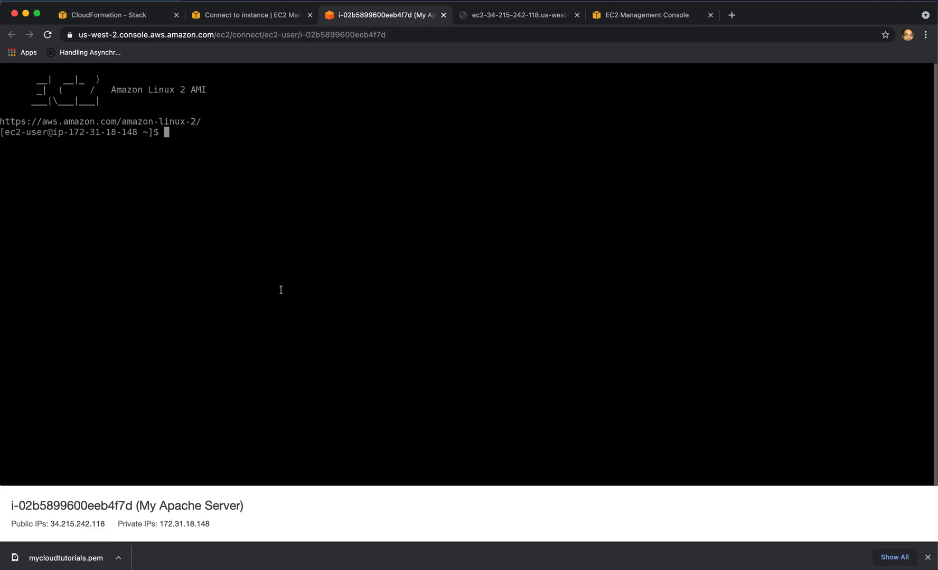
type("ls")
key("BackSpace")
key("BackSpace")
type("ps -ef | grep httpd")
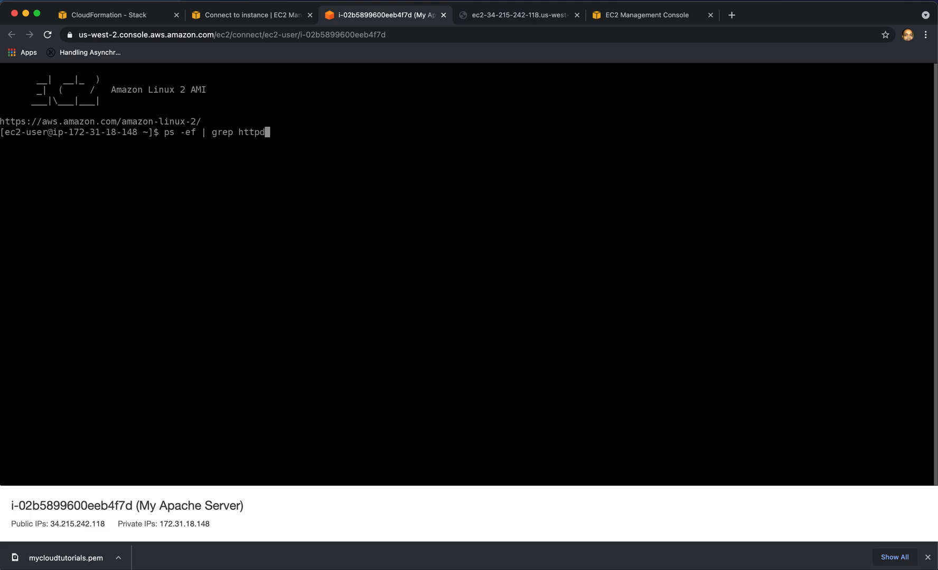
key("Return")
key("Return")
key("Return")
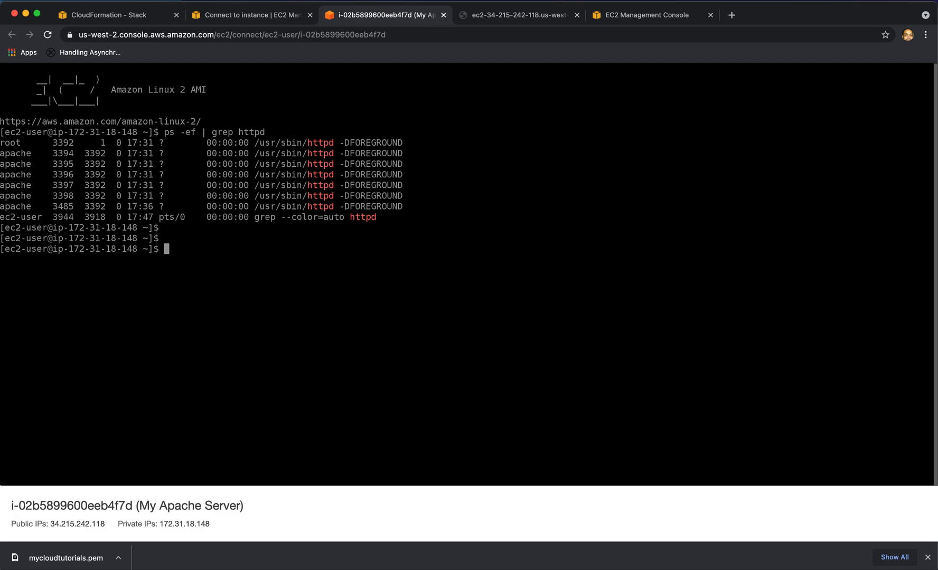
type("curl http://169.254.169.254/latest/user-data")
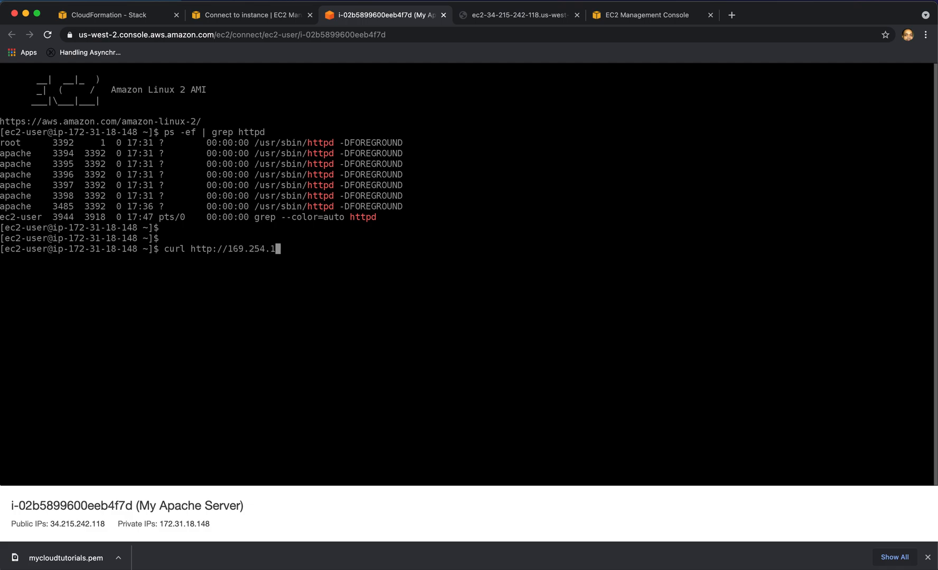
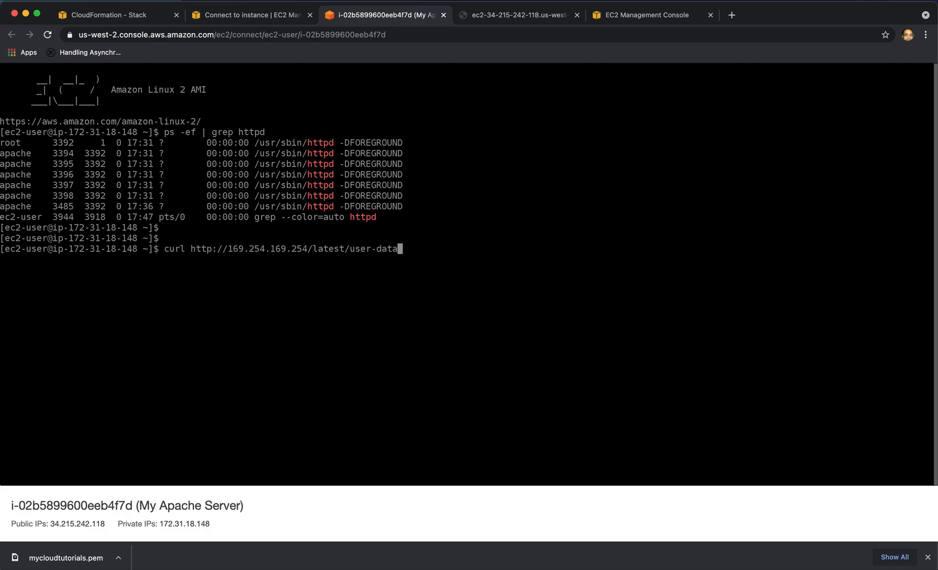
key("Return")
left_click_drag(372, 312, 1, 259)
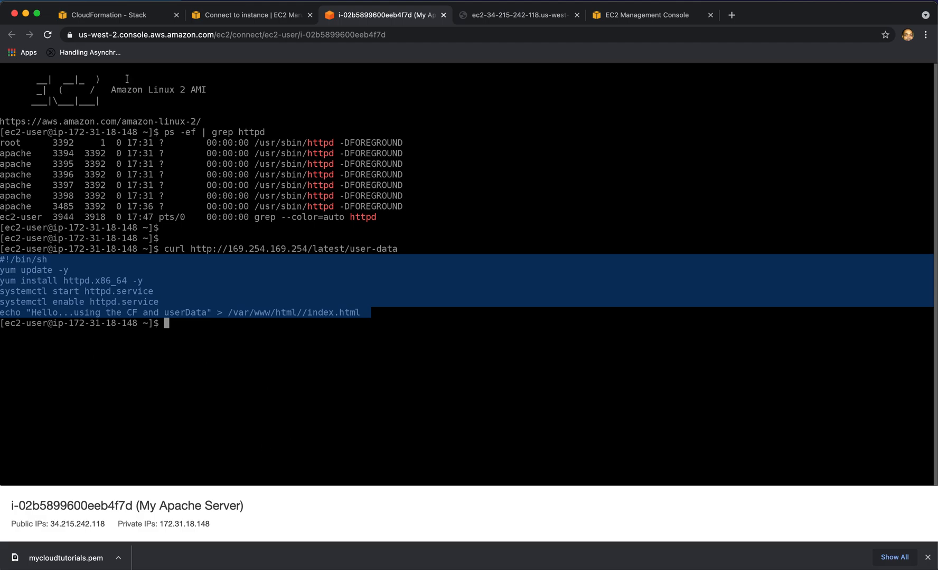
- Return to the CloudFormation stacks list and select the my-apache-cf stack
left_click(117, 17)
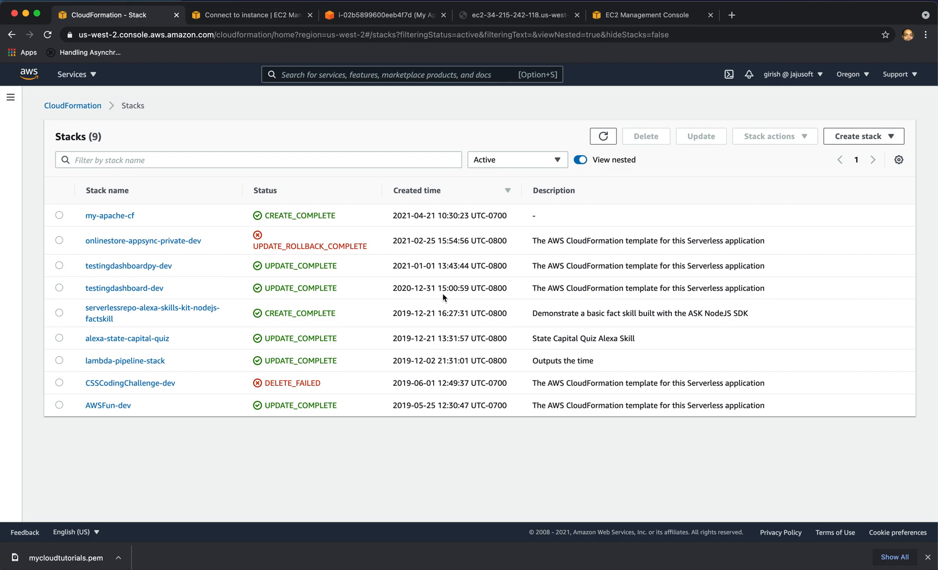
left_click(59, 215)
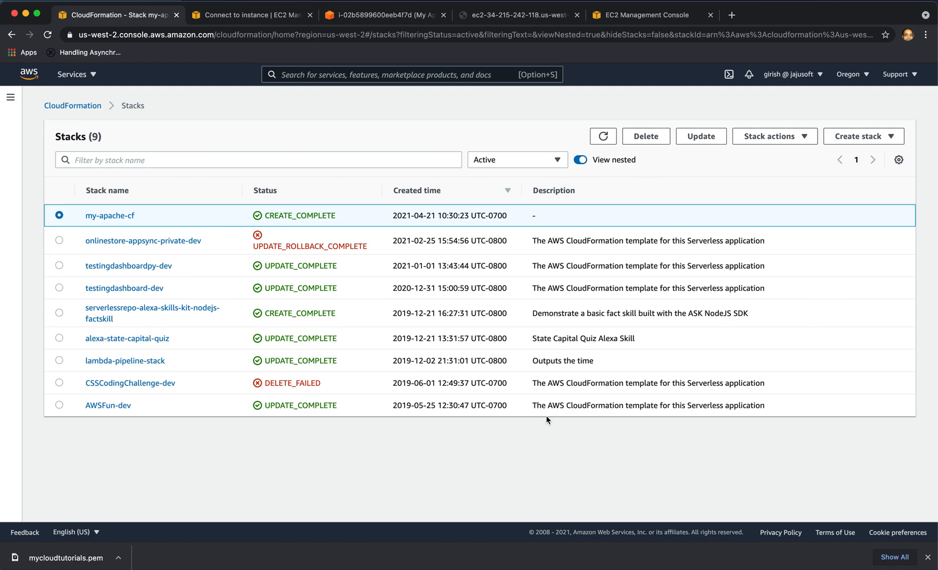
- Switch to the VS Code terminal, recall the create-stack command for my-apache-cf, and remove its --template-body option and file path
key("super+Tab")
key("super+Tab")
key("super+Tab")
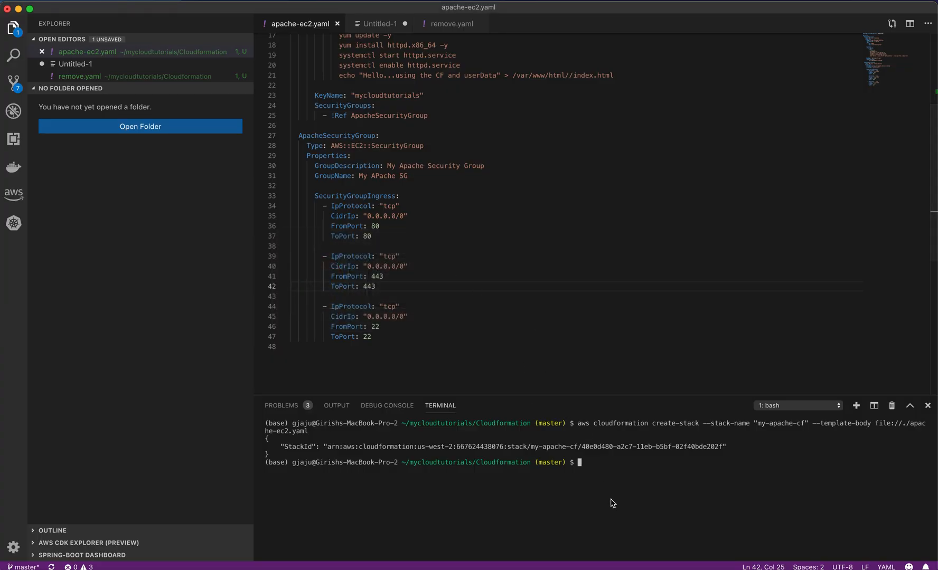
key("Up")
key("BackSpace")
key("BackSpace")
key("BackSpace")
key("BackSpace")
key("BackSpace")
key("BackSpace")
key("BackSpace")
key("BackSpace")
key("BackSpace")
key("BackSpace")
key("BackSpace")
key("BackSpace")
key("BackSpace")
key("BackSpace")
key("BackSpace")
key("BackSpace")
key("BackSpace")
key("BackSpace")
key("BackSpace")
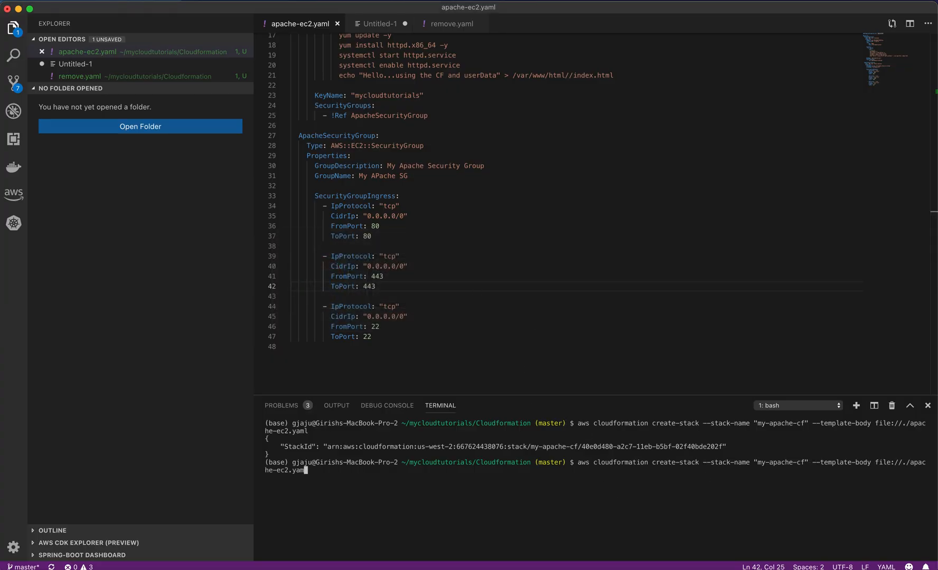
key("BackSpace")
key("BackSpace")
key("BackSpace")
key("BackSpace")
key("BackSpace")
key("BackSpace")
key("BackSpace")
key("BackSpace")
key("BackSpace")
key("BackSpace")
key("BackSpace")
key("BackSpace")
key("BackSpace")
key("BackSpace")
key("BackSpace")
key("BackSpace")
key("BackSpace")
key("BackSpace")
key("BackSpace")
key("BackSpace")
key("BackSpace")
key("BackSpace")
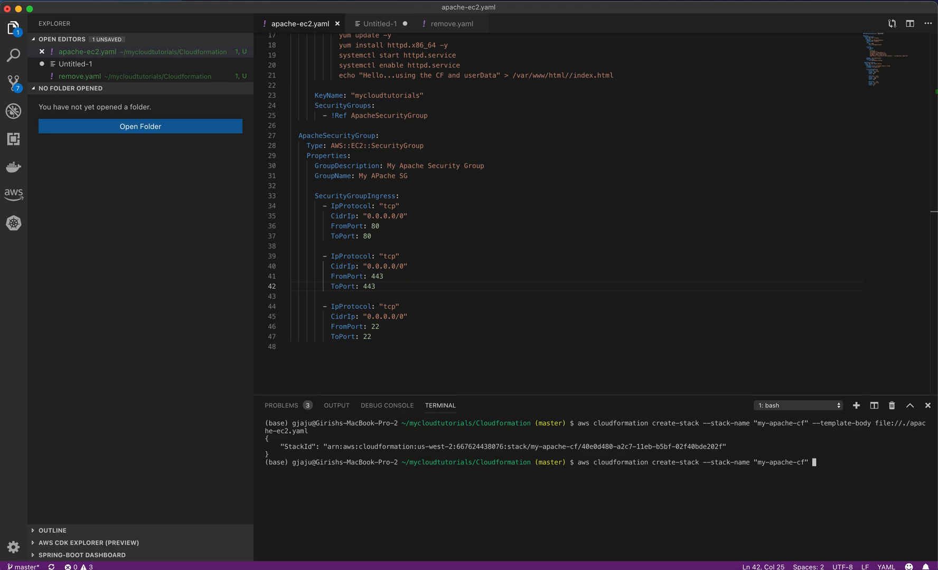
- Change create-stack to delete-stack in the recalled command and run aws cloudformation delete-stack --stack-name "my-apache-cf"
key("Left")
key("Left")
key("Left")
key("Left")
key("Left")
key("Left")
key("Left")
key("Left")
key("Left")
key("Left")
key("Left")
key("Left")
key("Left")
key("Left")
key("Left")
key("Left")
key("Left")
key("Left")
key("Left")
key("Left")
key("Left")
key("Left")
key("Left")
key("Left")
key("Left")
key("Left")
key("Left")
key("Left")
key("Left")
key("Left")
key("Left")
key("BackSpace")
key("Right")
key("BackSpace")
key("BackSpace")
key("BackSpace")
key("BackSpace")
key("BackSpace")
type("delete")
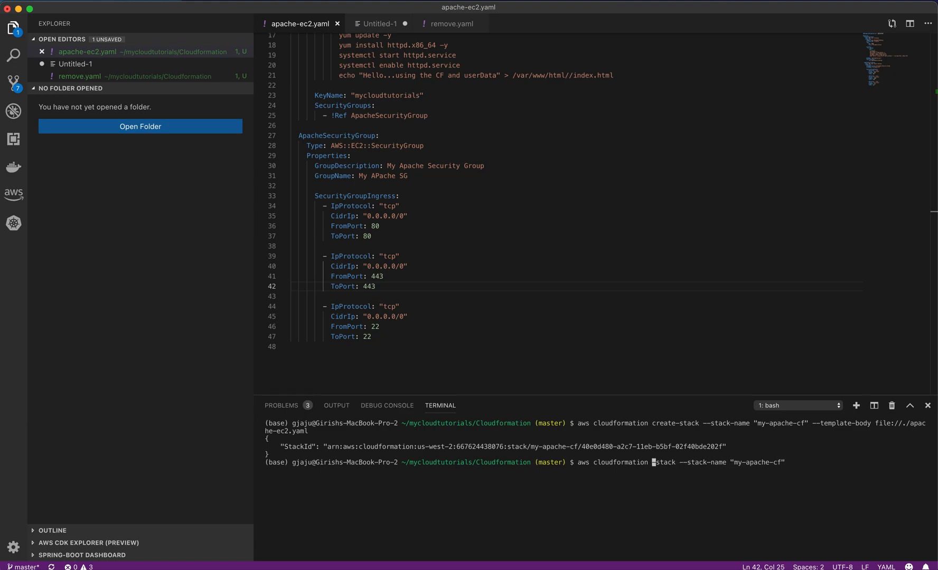
key("Return")
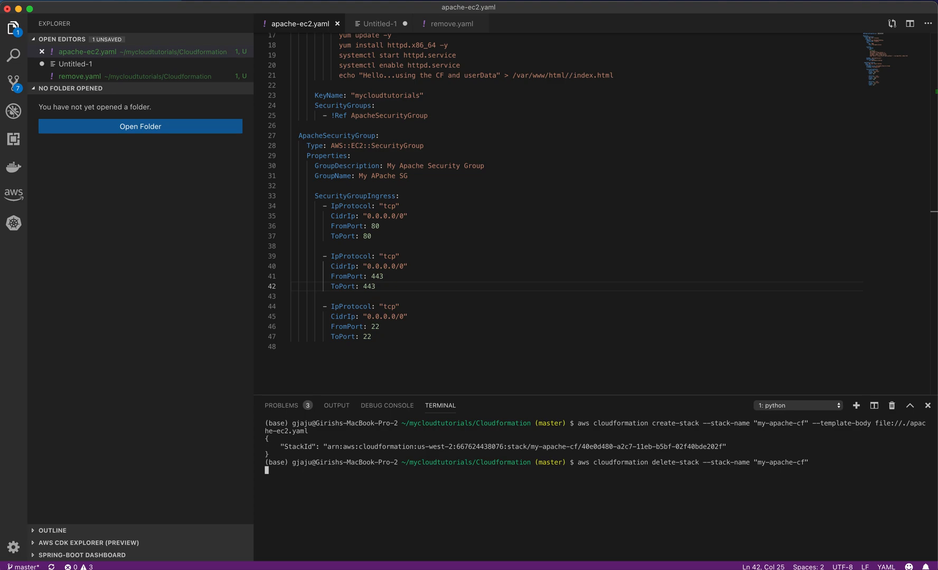
- Switch back to the CloudFormation console, check the my-apache-cf stack's deletion status and events, and refresh the stacks list
key("super+Tab")
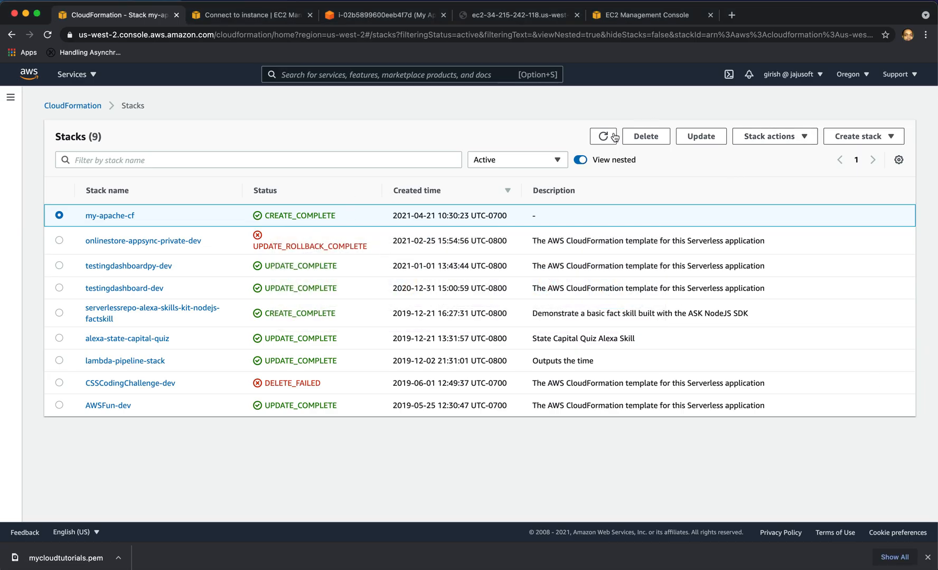
left_click(603, 136)
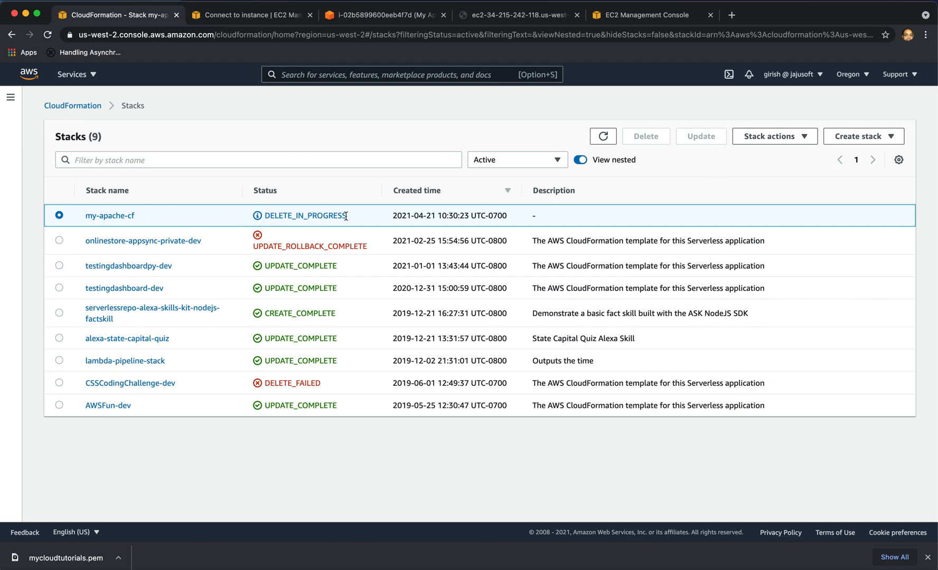
left_click(117, 217)
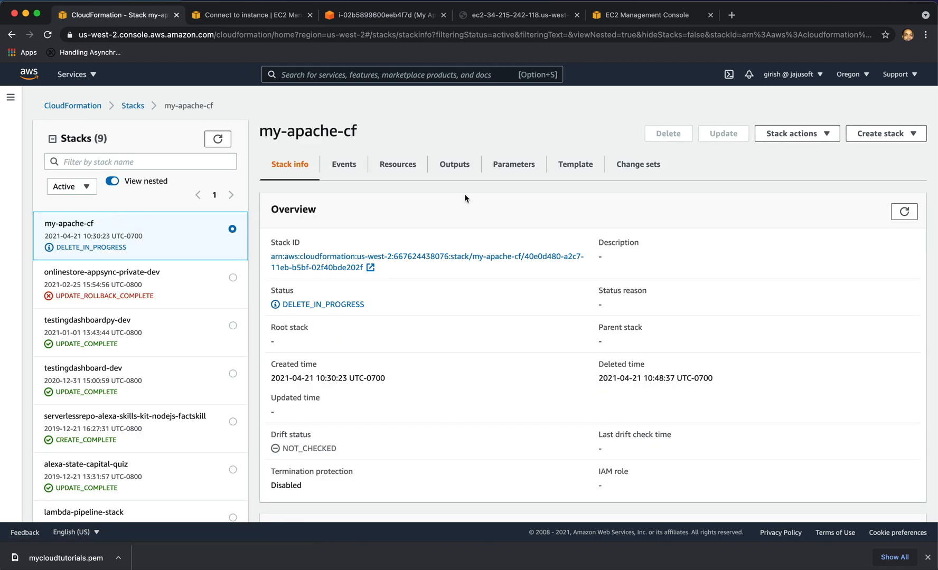
left_click(344, 168)
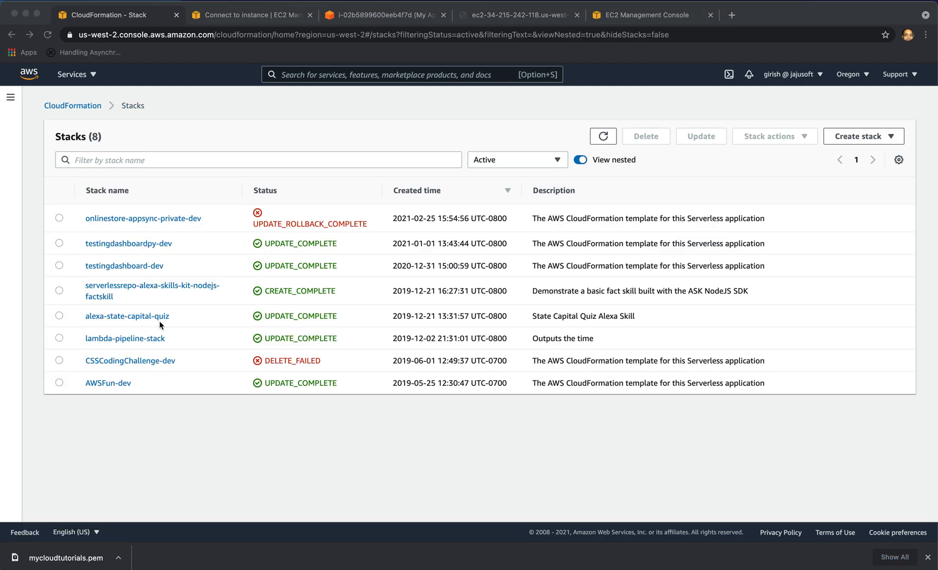
left_click(604, 140)
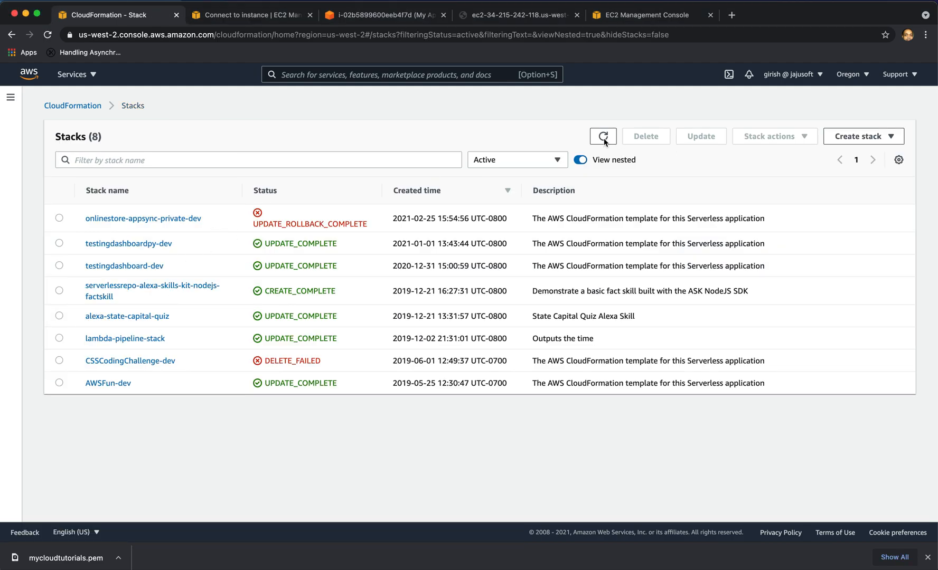
left_click(604, 139)
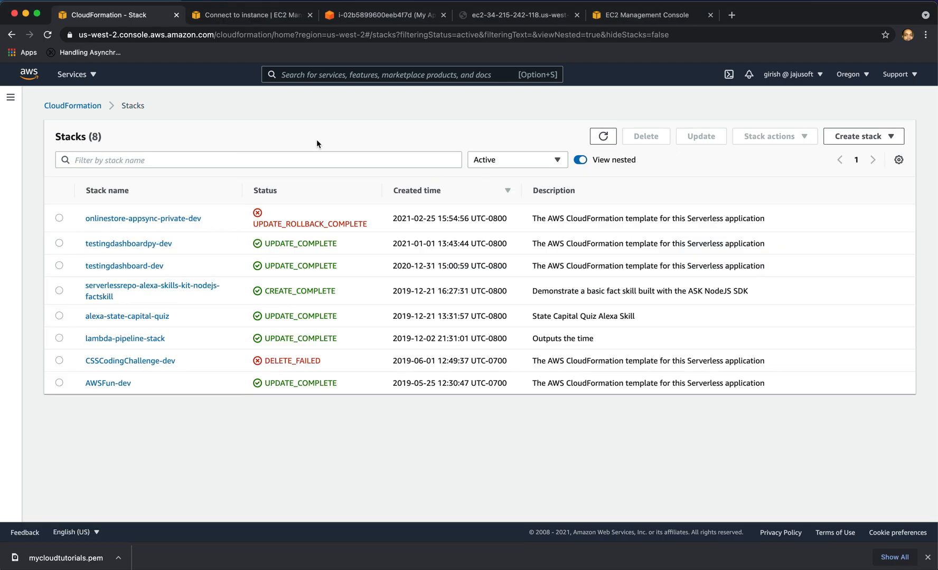